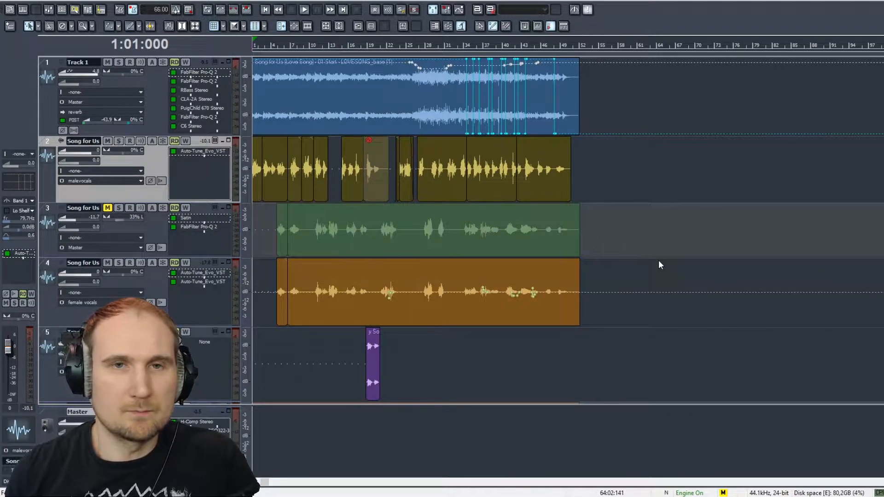
Play the full mix from the start with the track effects active, and again with them bypassed
{"action": "key", "text": "space"}
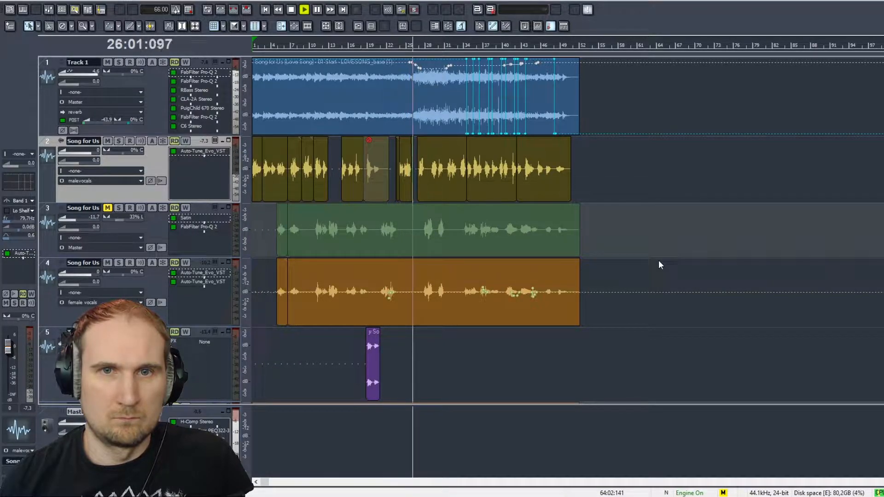
{"action": "key", "text": "space"}
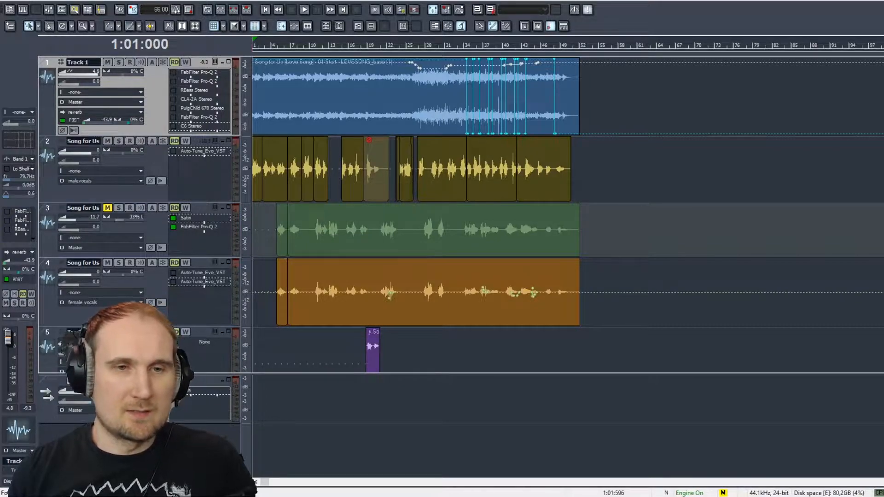
{"action": "scroll", "coordinate": [183, 421], "scroll_direction": "down", "scroll_amount": 3}
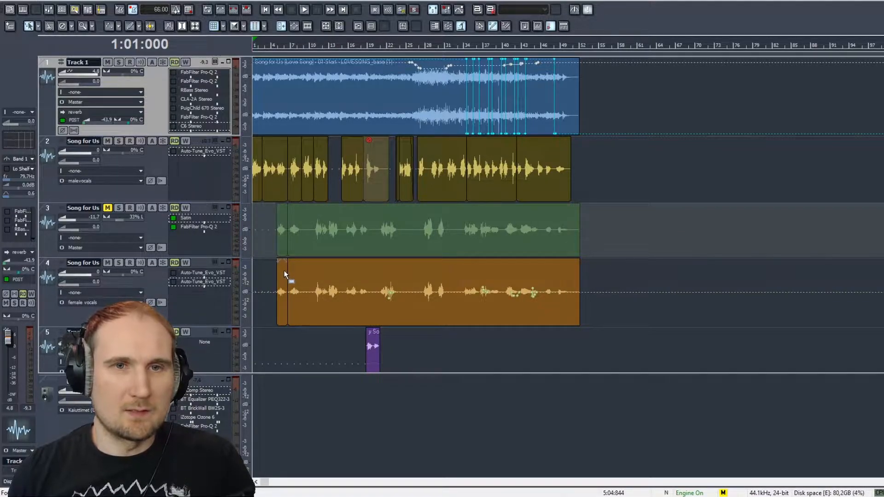
{"action": "key", "text": "space"}
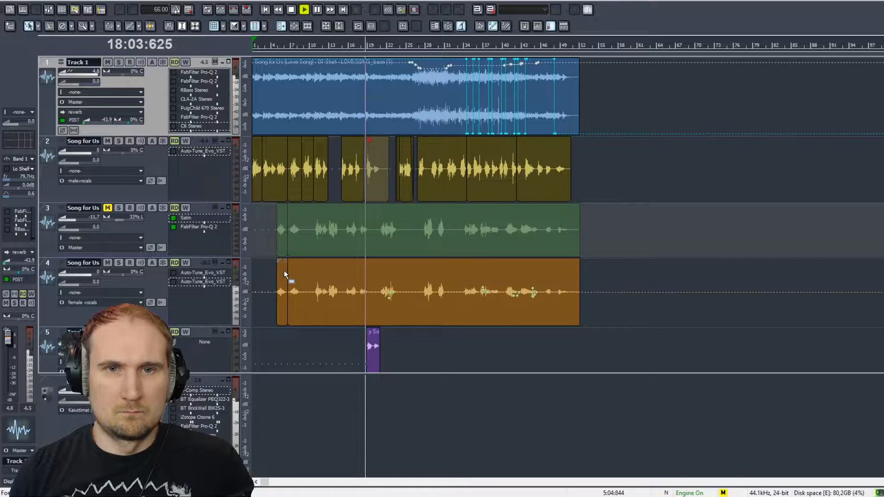
{"action": "key", "text": "space"}
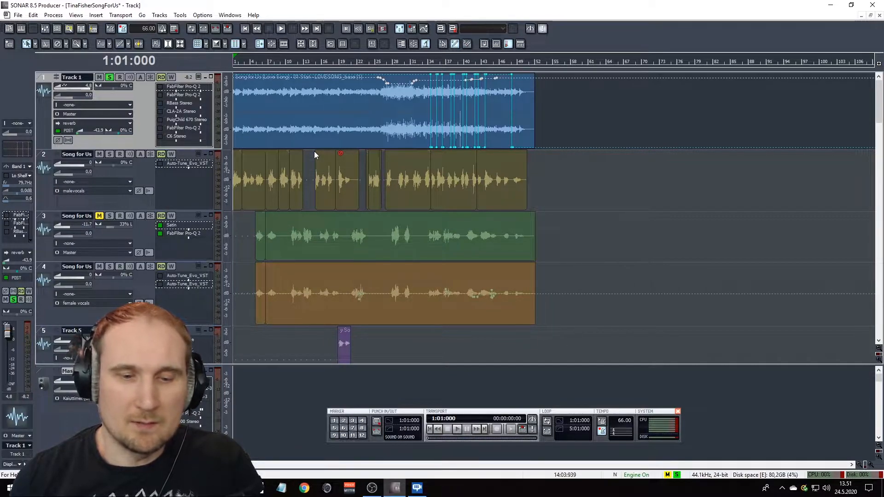
Listen to the soloed Track 1 without its effects and examine the EQ curve of its first FabFilter Pro-Q 2
{"action": "key", "text": "space"}
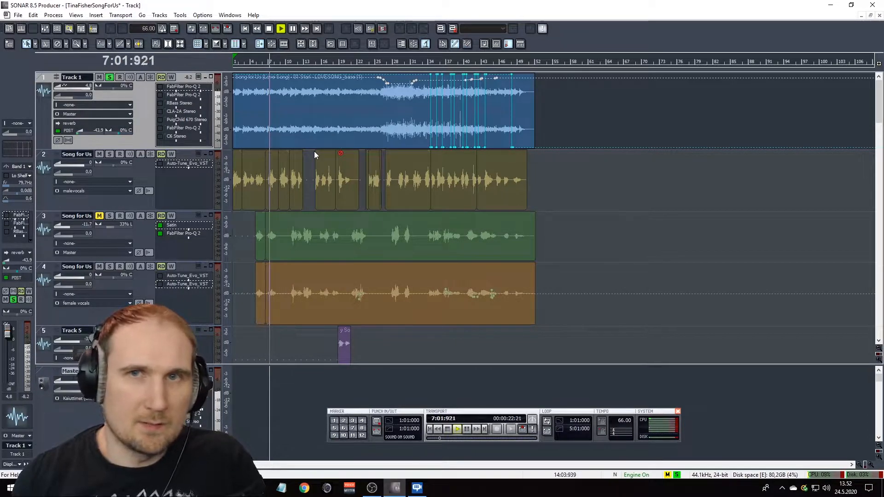
{"action": "key", "text": "space"}
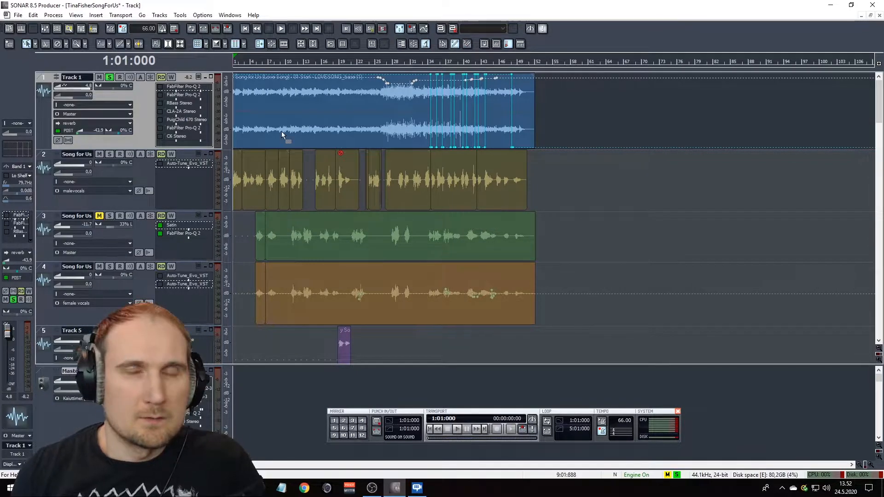
{"action": "double_click", "coordinate": [187, 89]}
{"action": "left_click_drag", "start_coordinate": [666, 105], "coordinate": [595, 107]}
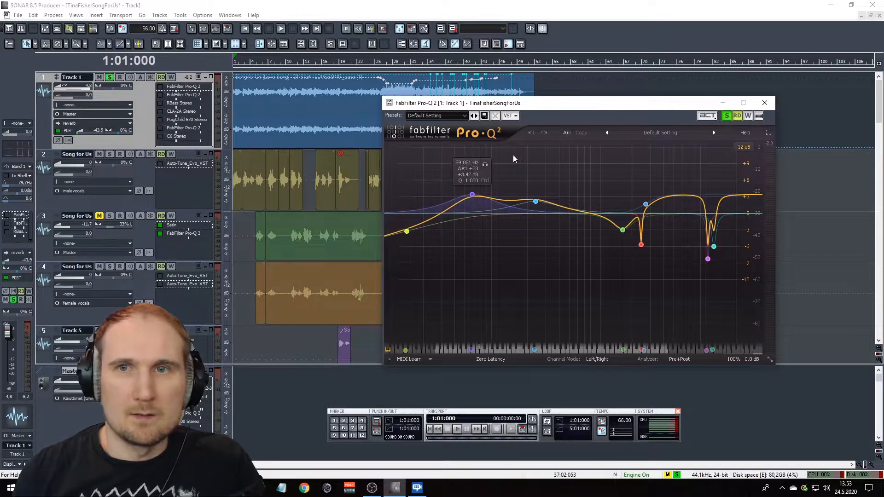
{"action": "left_click", "coordinate": [768, 106]}
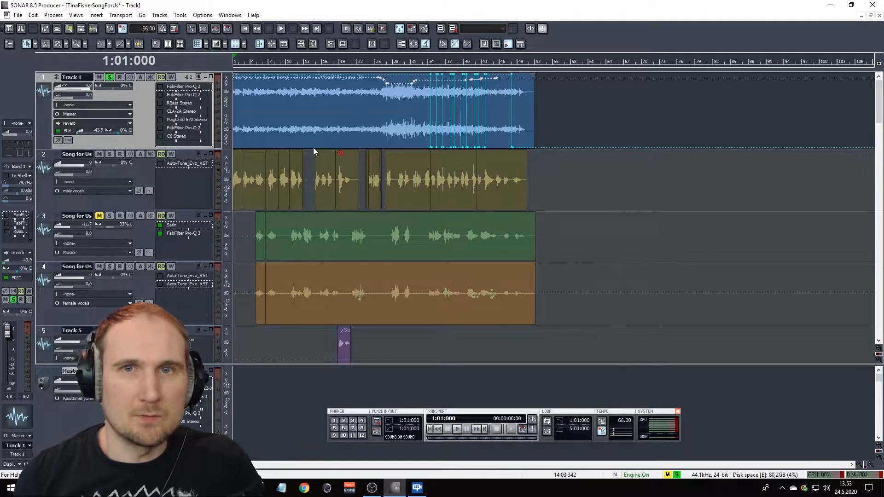
Enable the first FabFilter Pro-Q 2 on Track 1 during playback to hear its effect
{"action": "key", "text": "space"}
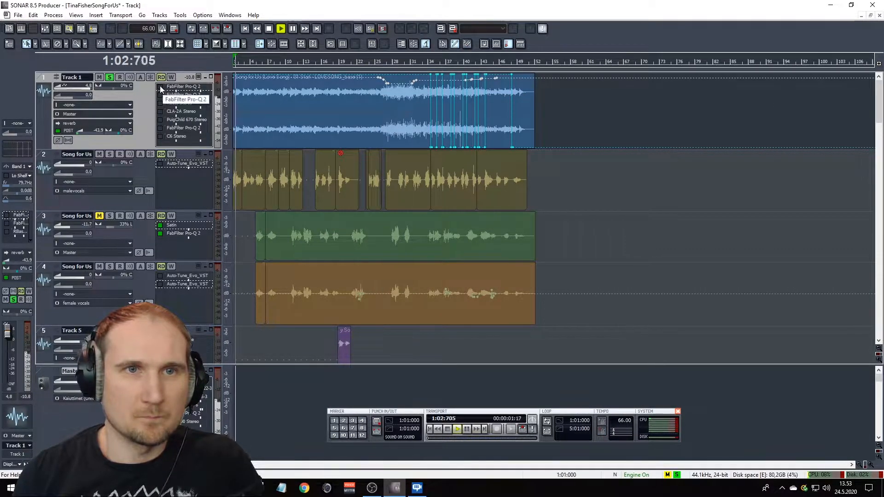
{"action": "left_click", "coordinate": [159, 86]}
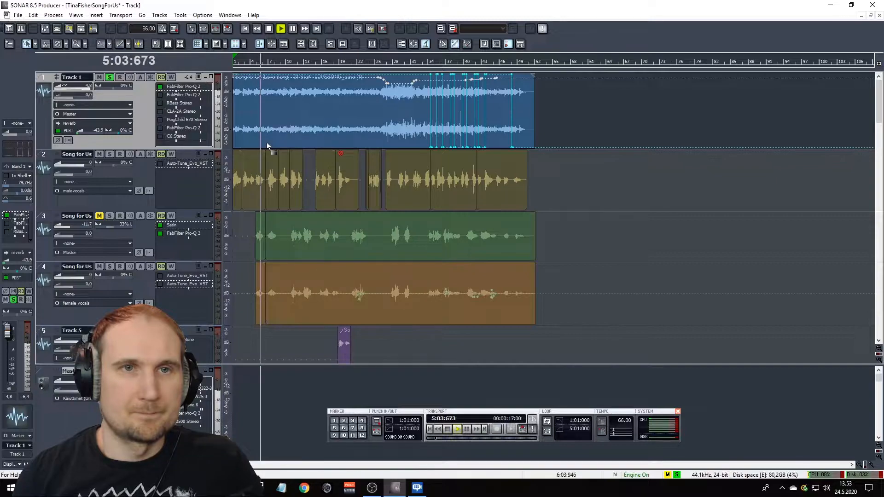
{"action": "key", "text": "space"}
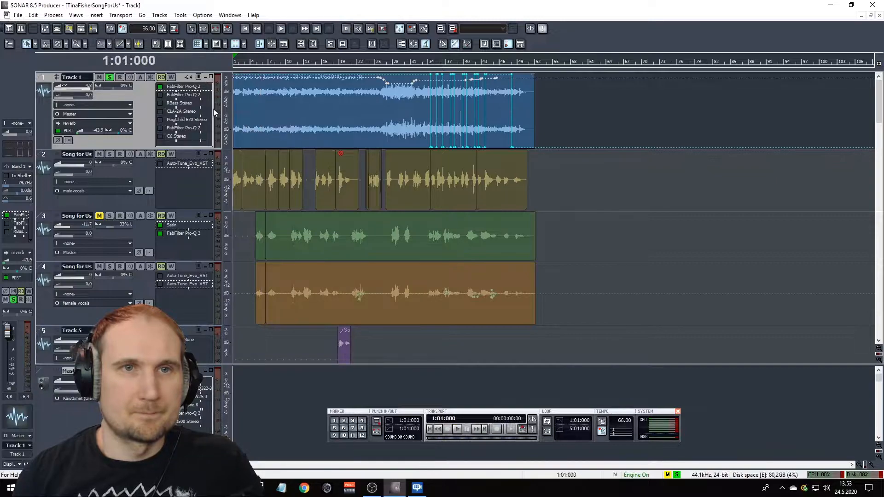
Review the mid/side curve of Track 1's second FabFilter Pro-Q 2 and play the track with that EQ enabled
{"action": "double_click", "coordinate": [183, 94]}
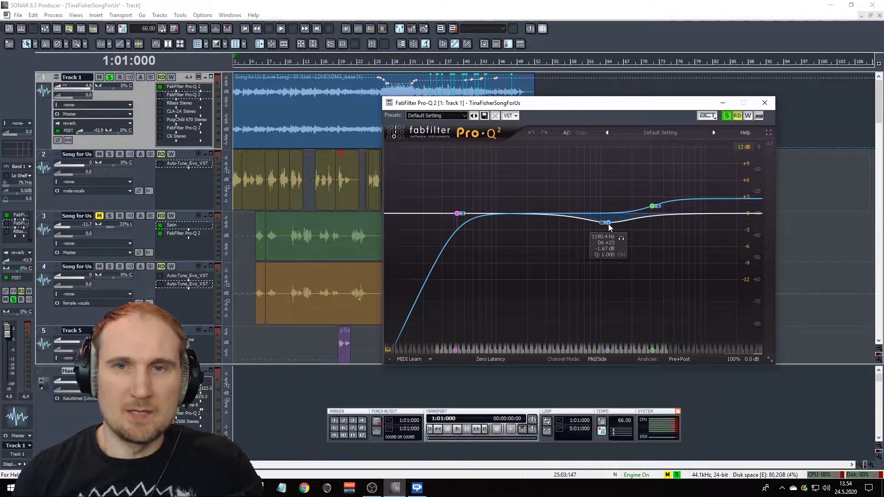
{"action": "left_click", "coordinate": [765, 104]}
{"action": "key", "text": "space"}
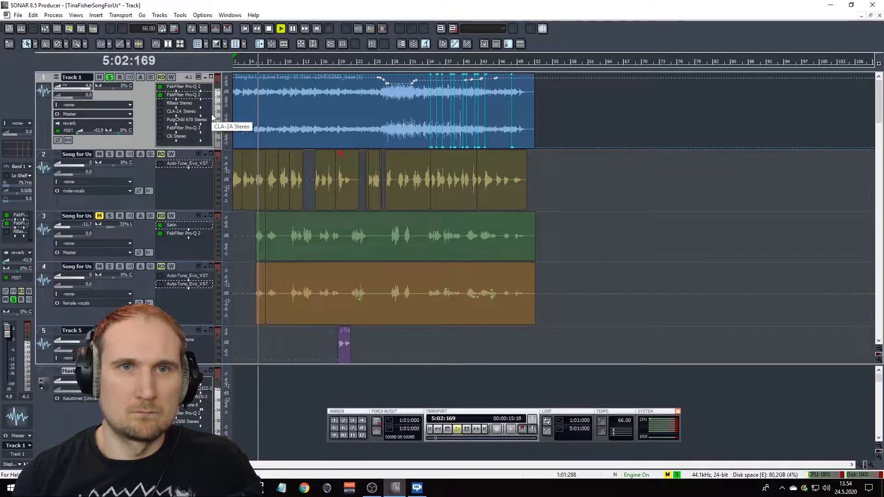
{"action": "key", "text": "space"}
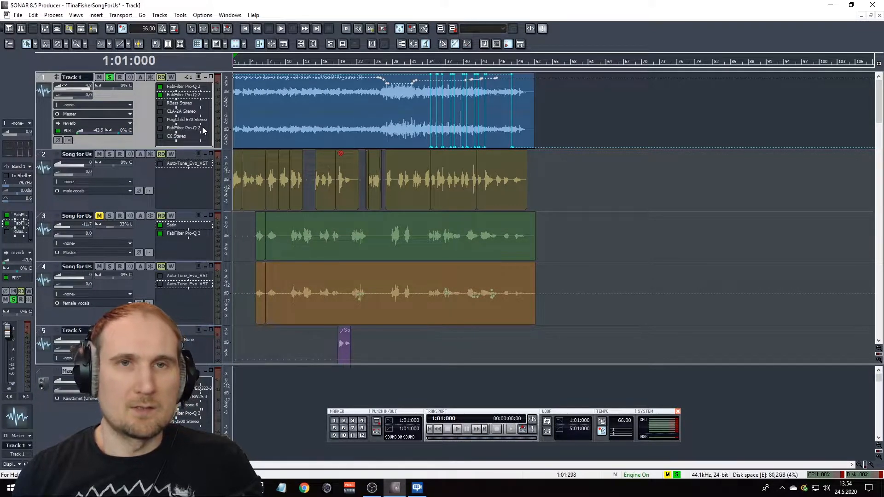
Review the RBass Stereo settings on Track 1 and play the track with that effect enabled
{"action": "double_click", "coordinate": [174, 105]}
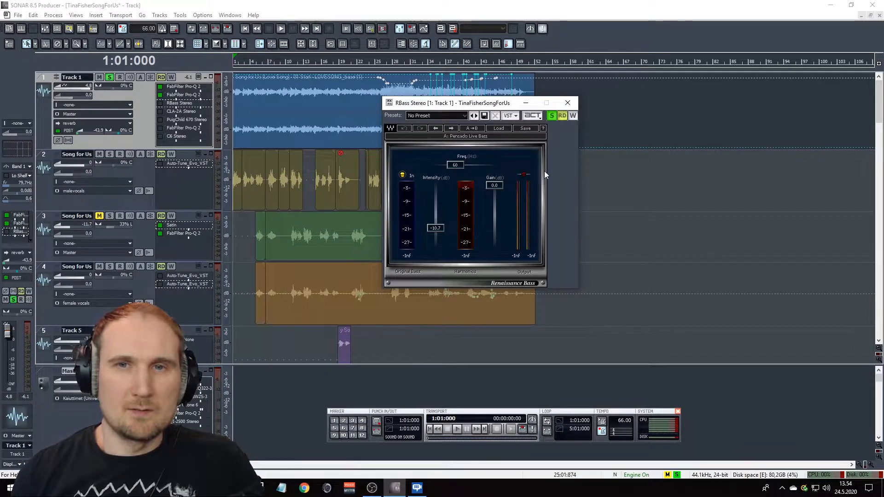
{"action": "left_click", "coordinate": [571, 105]}
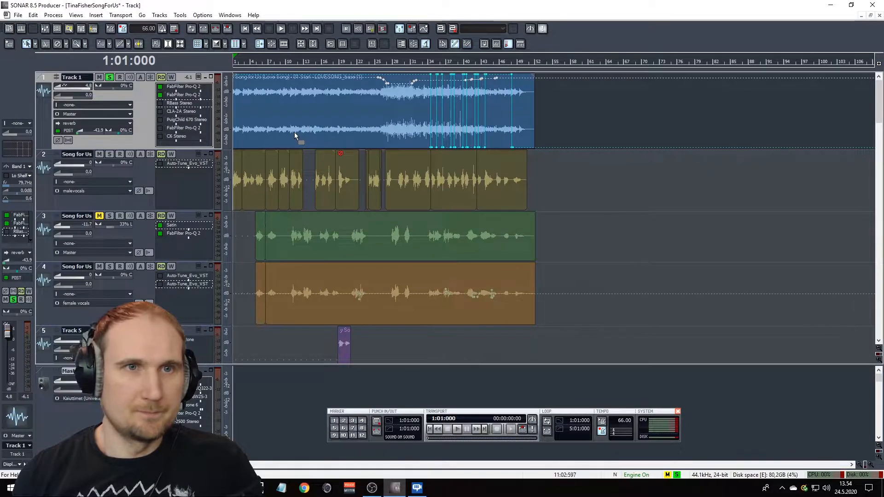
{"action": "key", "text": "space"}
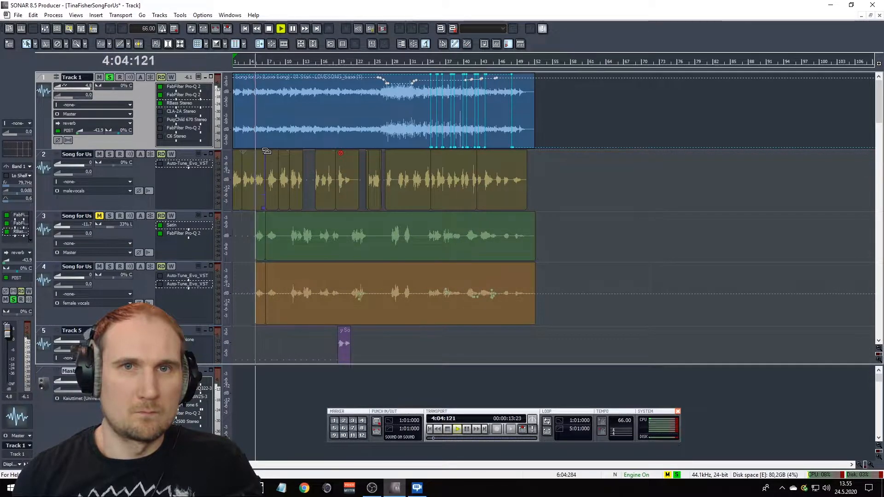
{"action": "key", "text": "space"}
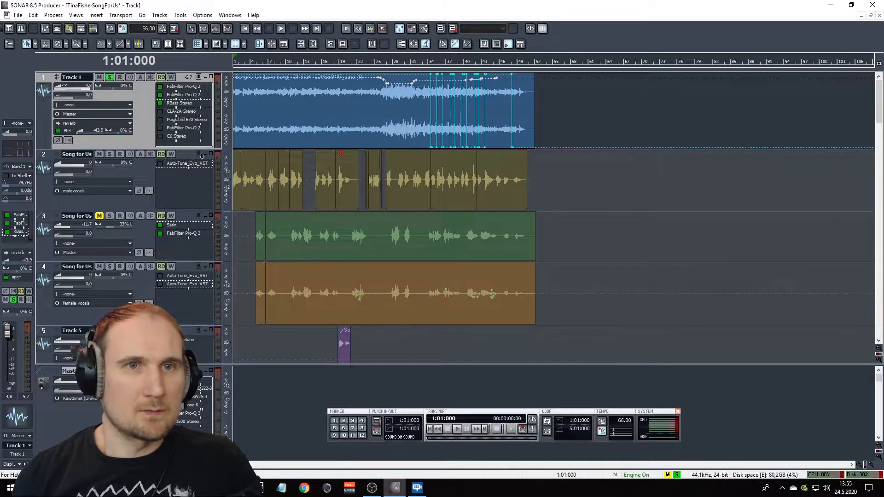
Review the CLA-2A Stereo compressor on Track 1 and enable it during playback
{"action": "double_click", "coordinate": [181, 110]}
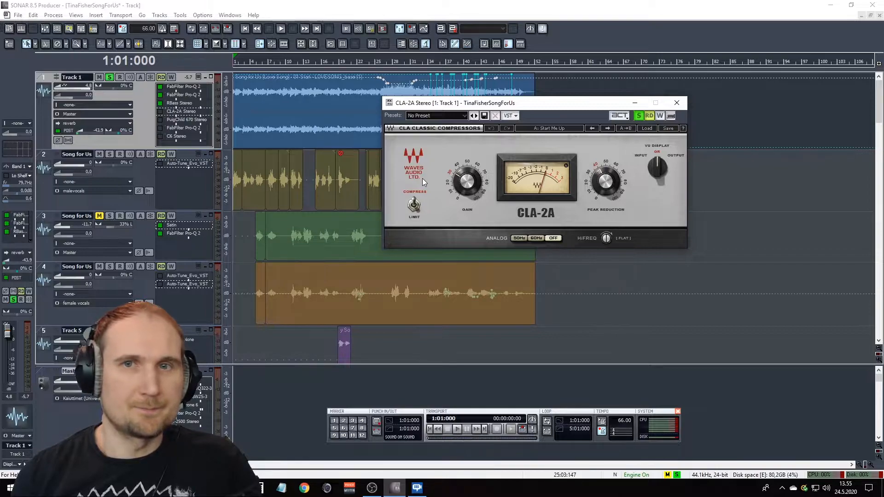
{"action": "key", "text": "space"}
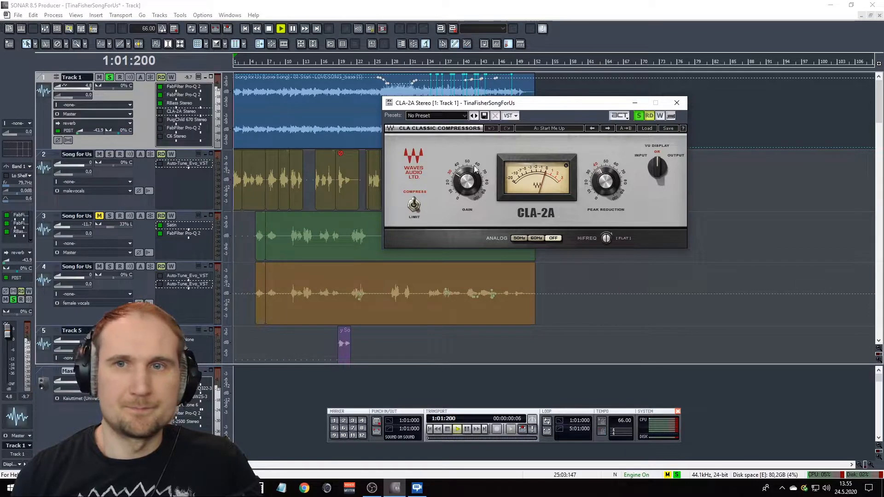
{"action": "left_click", "coordinate": [161, 112]}
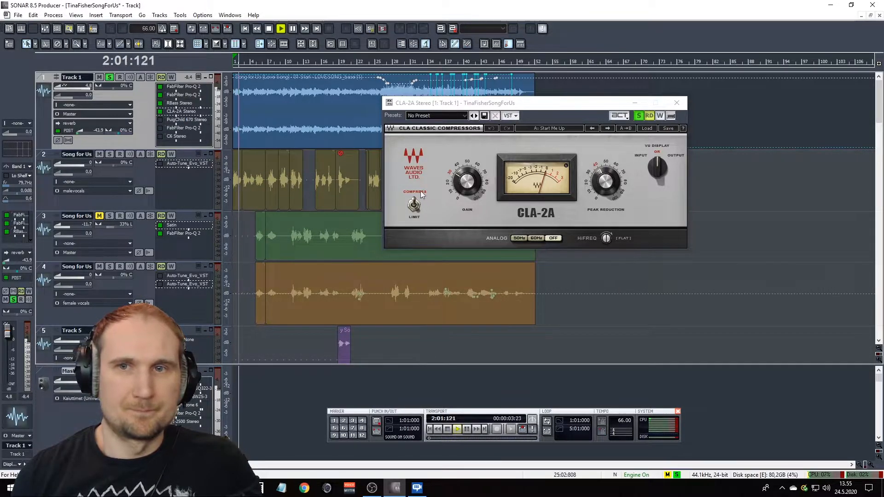
{"action": "left_click", "coordinate": [677, 103]}
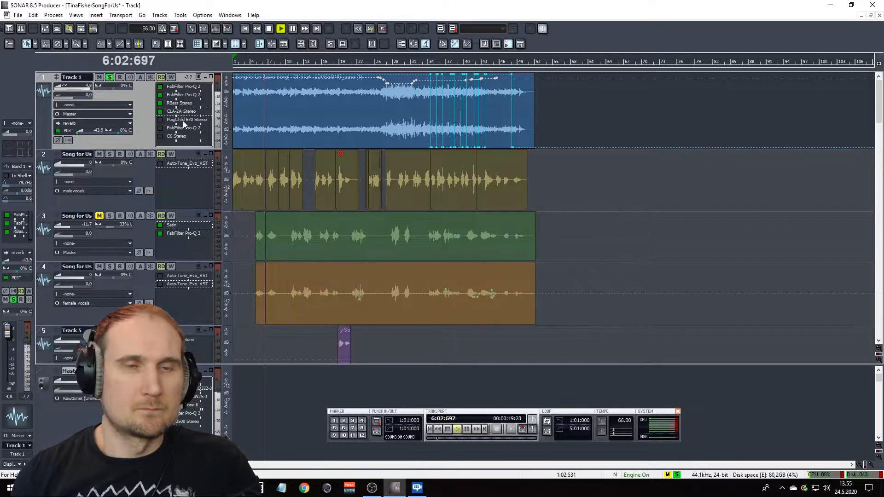
{"action": "key", "text": "space"}
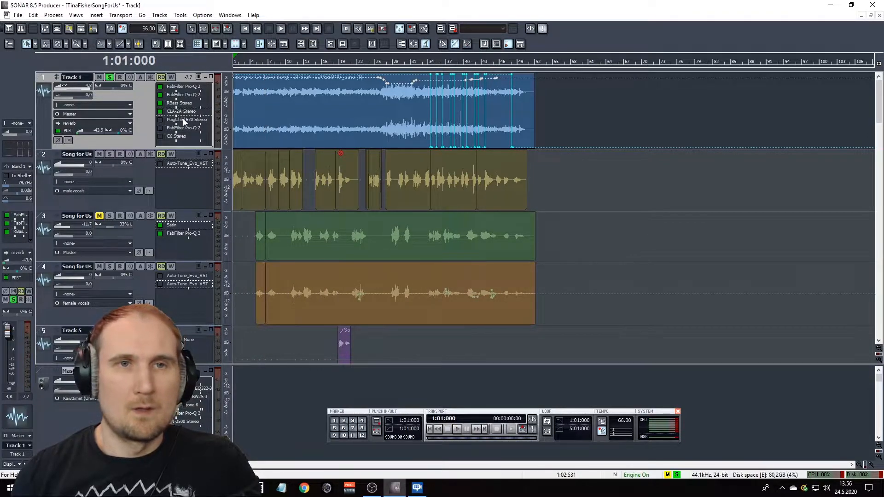
Review the PuigChild 670 Stereo compressor on Track 1 and enable it during playback
{"action": "double_click", "coordinate": [184, 119]}
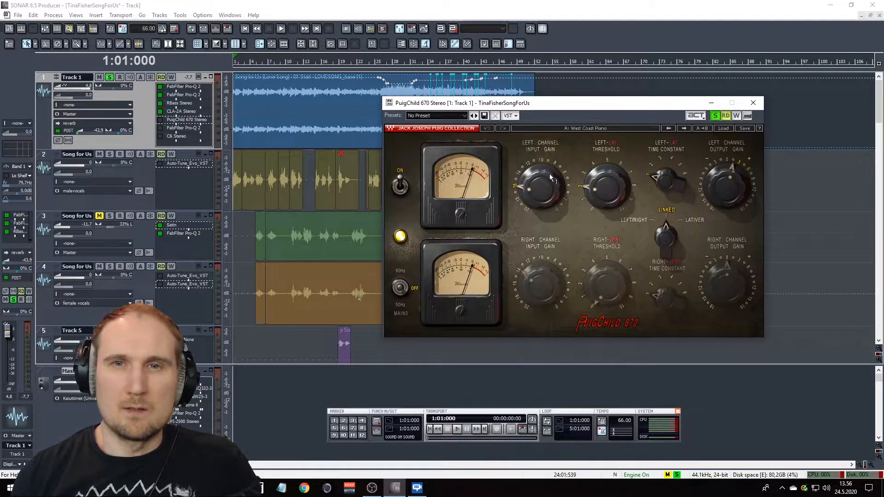
{"action": "left_click", "coordinate": [754, 103]}
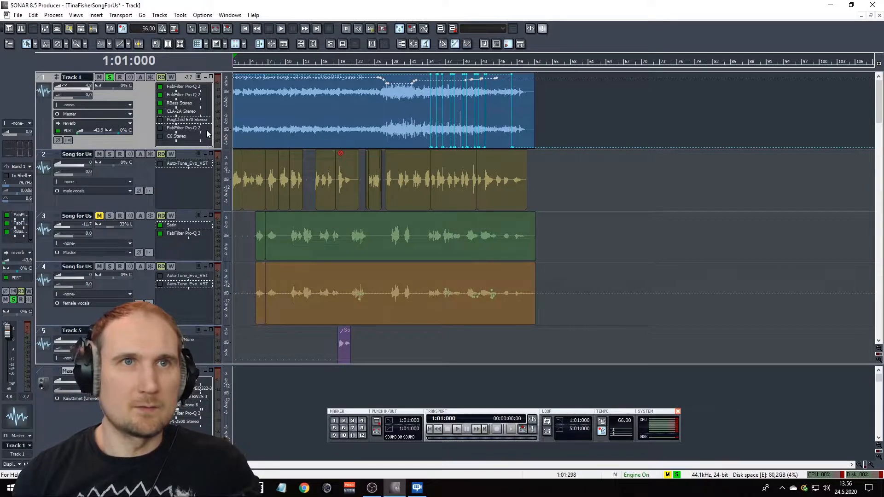
{"action": "key", "text": "space"}
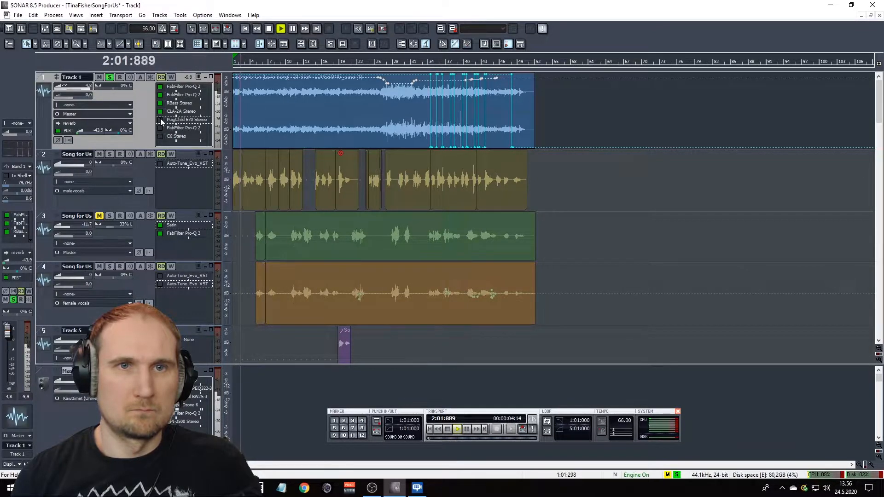
{"action": "left_click", "coordinate": [160, 119]}
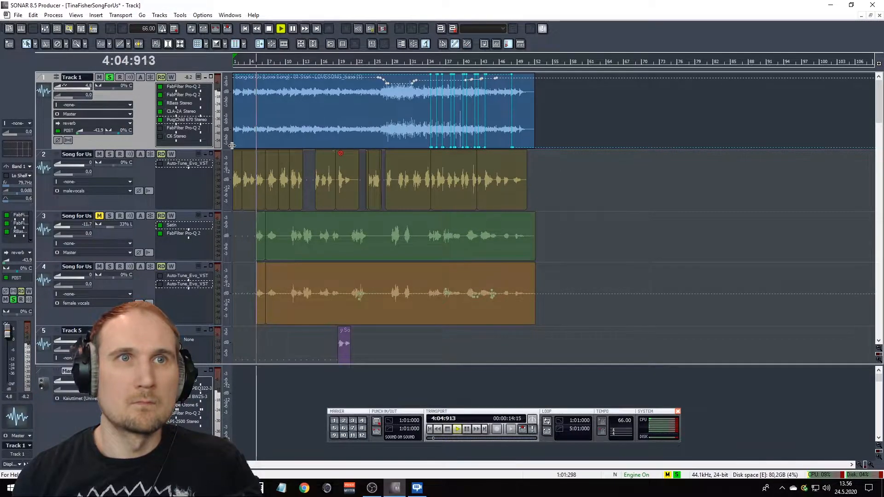
{"action": "key", "text": "space"}
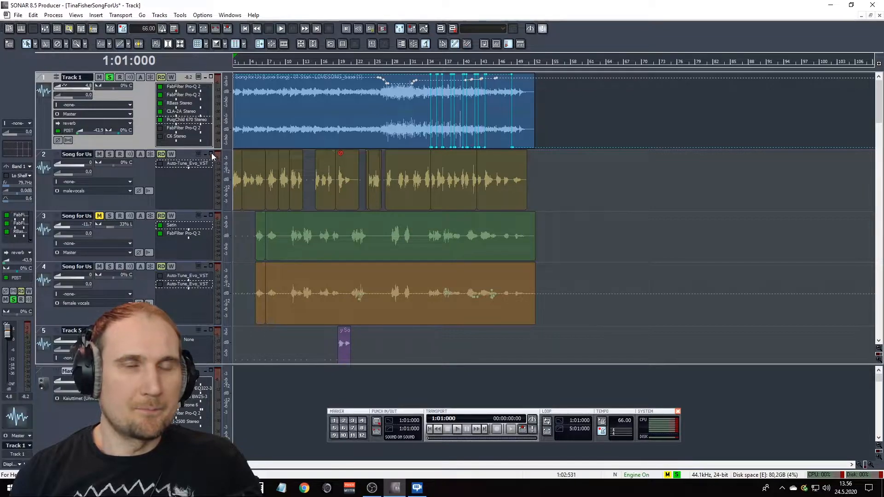
Review the EQ bands of Track 1's third FabFilter Pro-Q 2 and play the track with that EQ enabled
{"action": "double_click", "coordinate": [189, 128]}
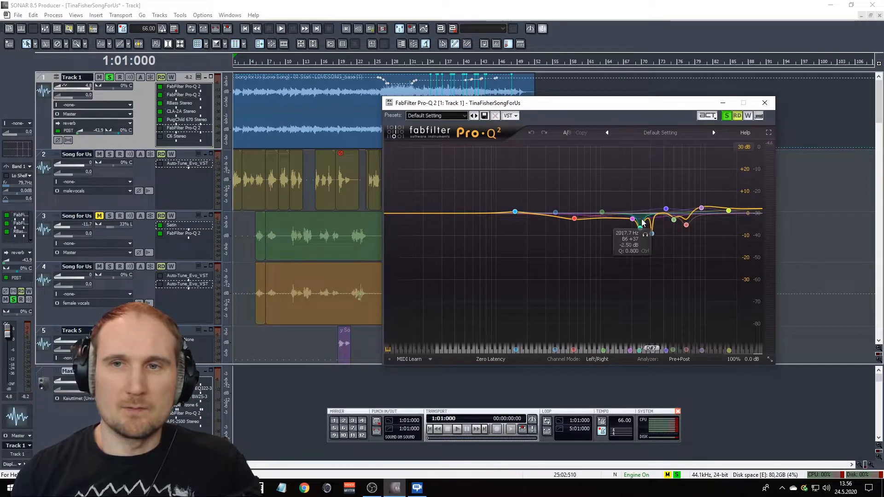
{"action": "left_click", "coordinate": [592, 219]}
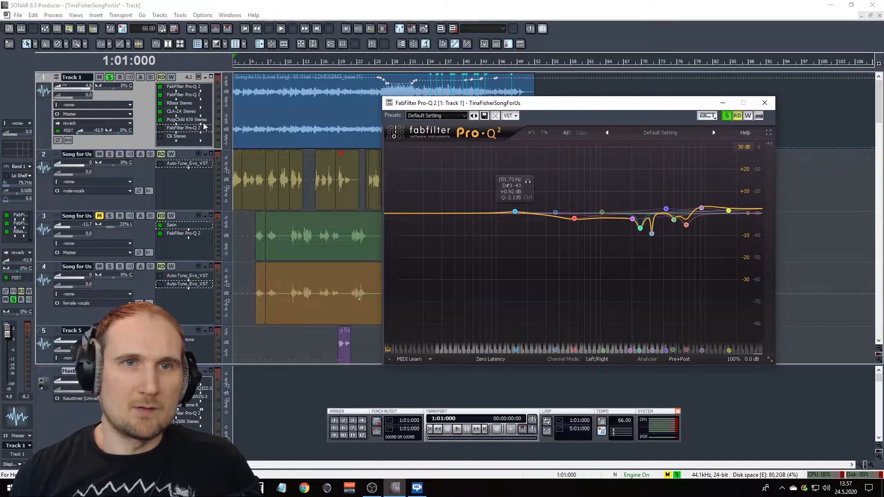
{"action": "left_click", "coordinate": [765, 103]}
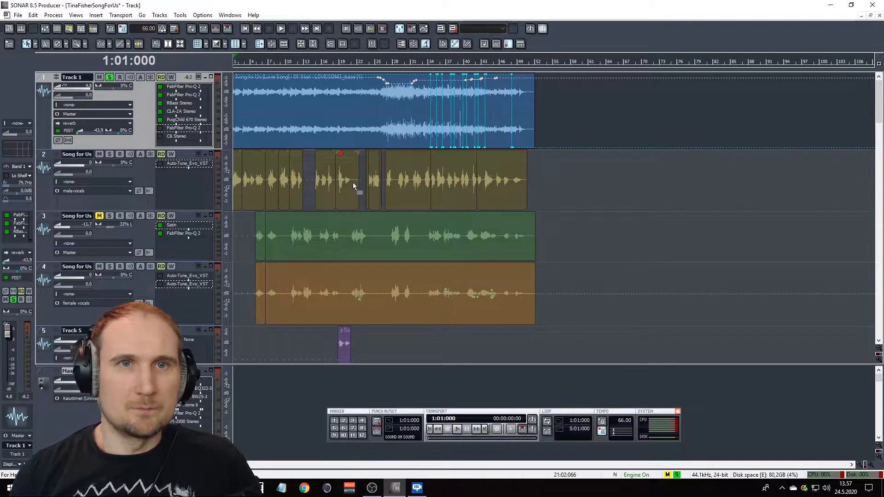
{"action": "key", "text": "space"}
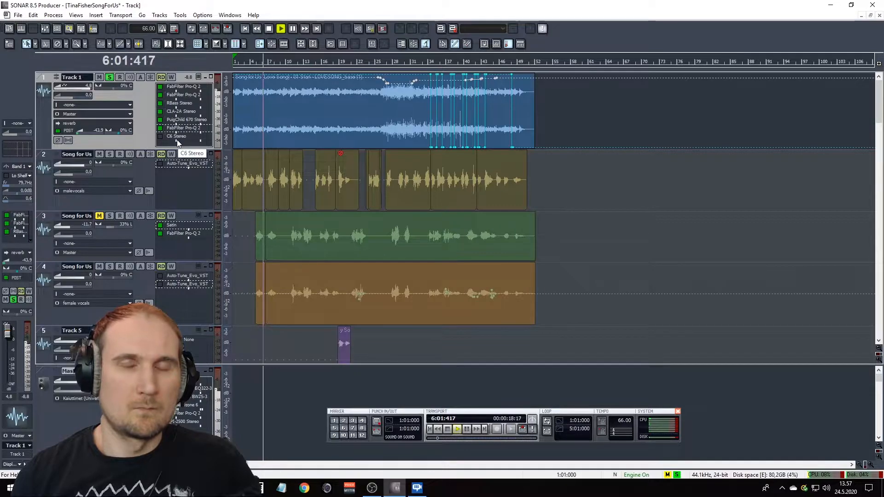
{"action": "key", "text": "space"}
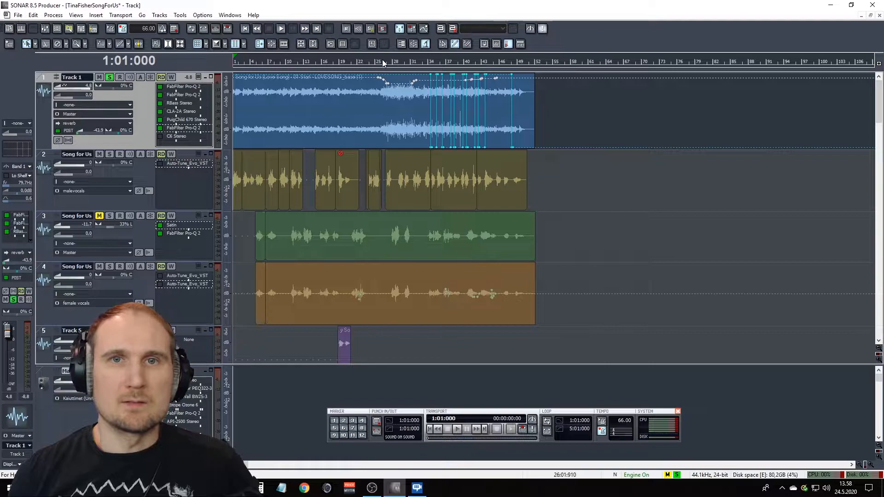
Play Track 1 from measure 26, enable its C6 Stereo multiband compressor during playback and review the compressor's settings
{"action": "left_click", "coordinate": [383, 60]}
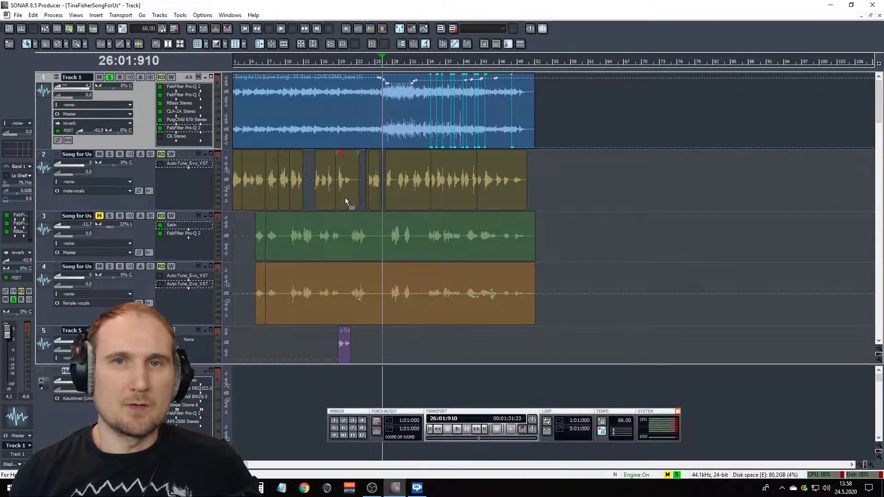
{"action": "key", "text": "space"}
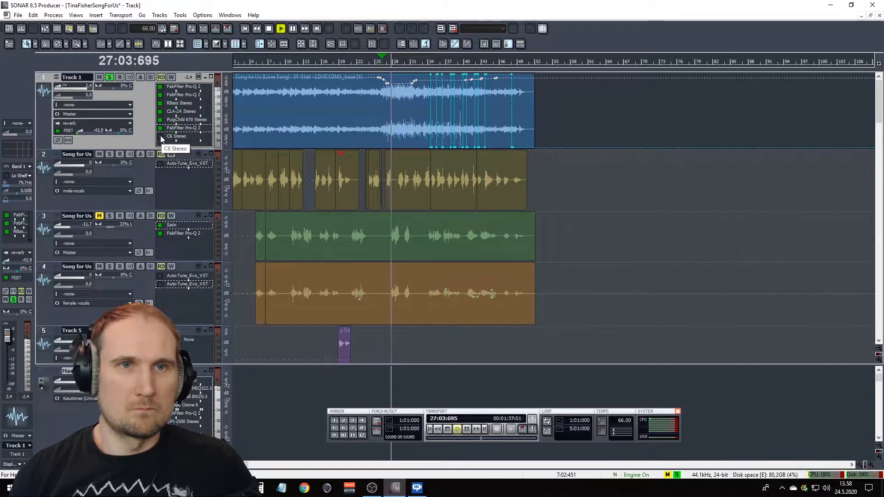
{"action": "double_click", "coordinate": [184, 137]}
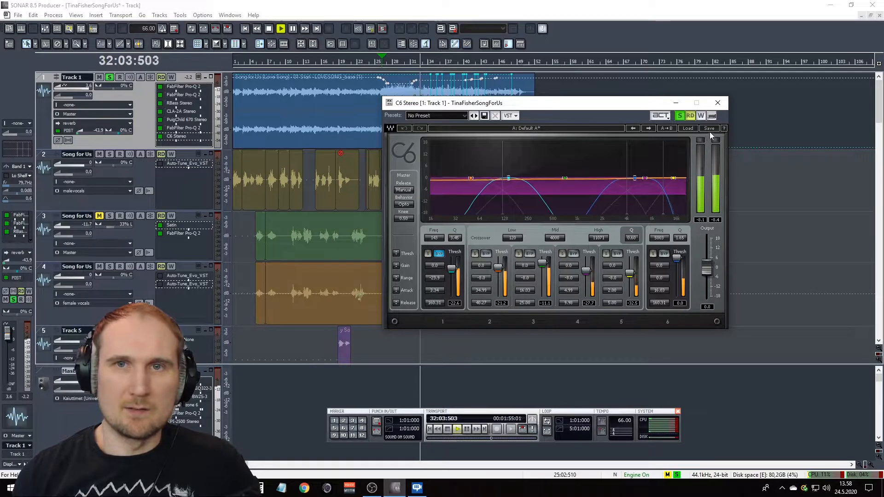
{"action": "left_click", "coordinate": [719, 107]}
{"action": "key", "text": "space"}
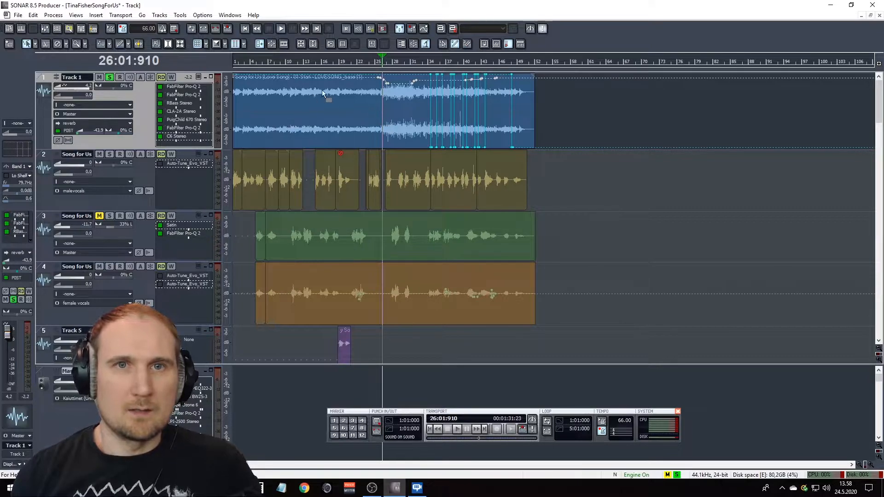
Play Track 1 from measure 25 to hear how its volume automation shapes the louder section
{"action": "mouse_move", "coordinate": [381, 79]}
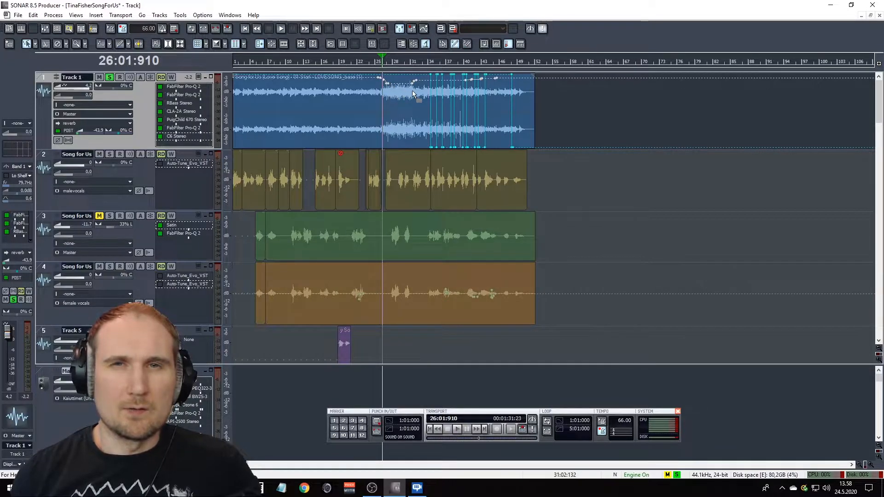
{"action": "left_click", "coordinate": [377, 63]}
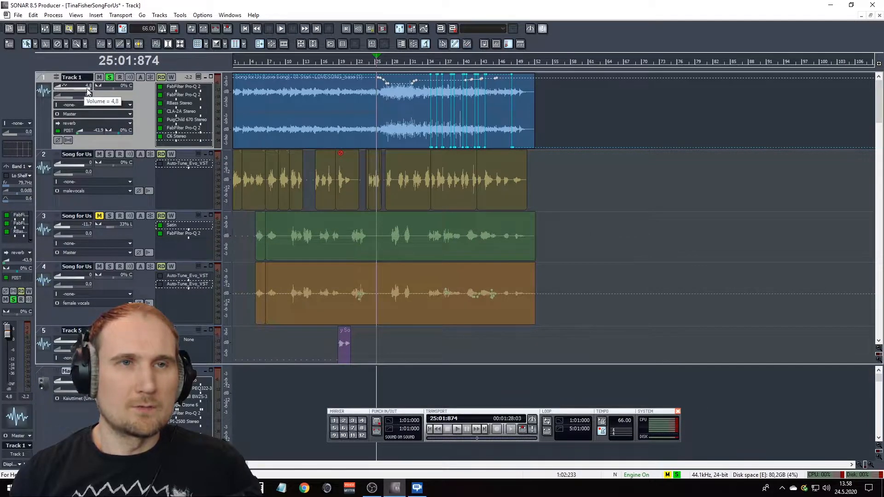
{"action": "key", "text": "space"}
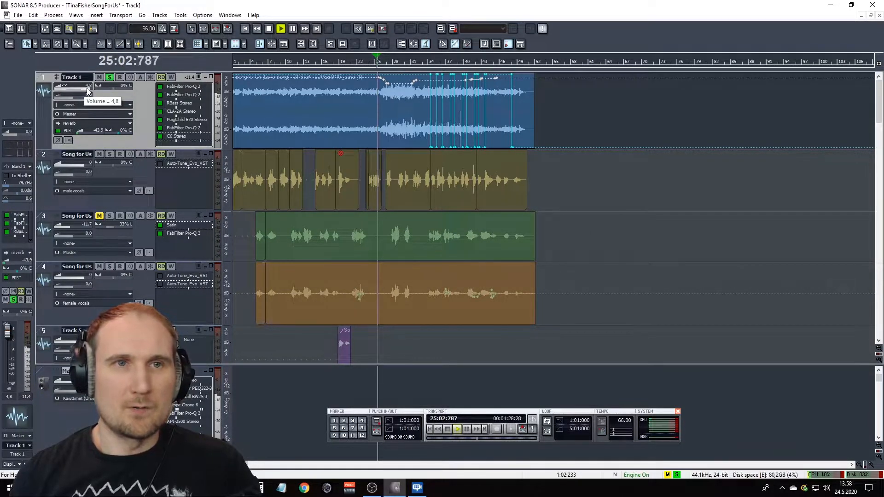
{"action": "left_click_drag", "start_coordinate": [83, 88], "coordinate": [78, 92]}
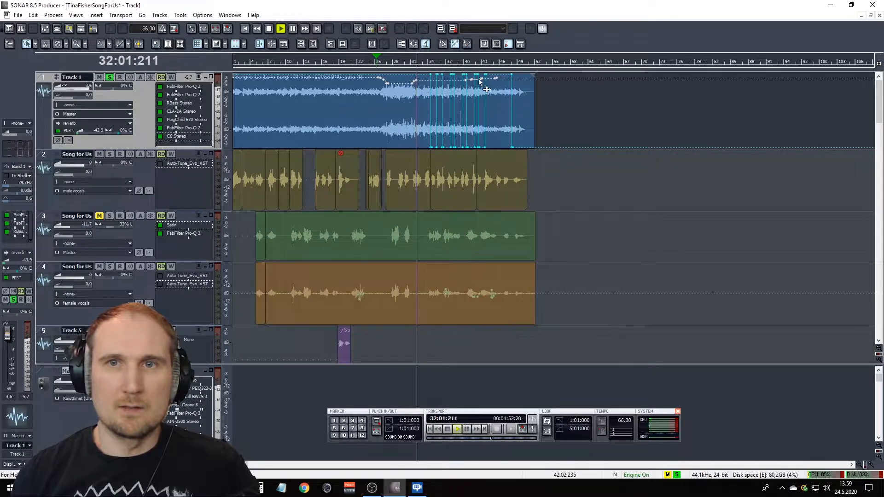
{"action": "key", "text": "space"}
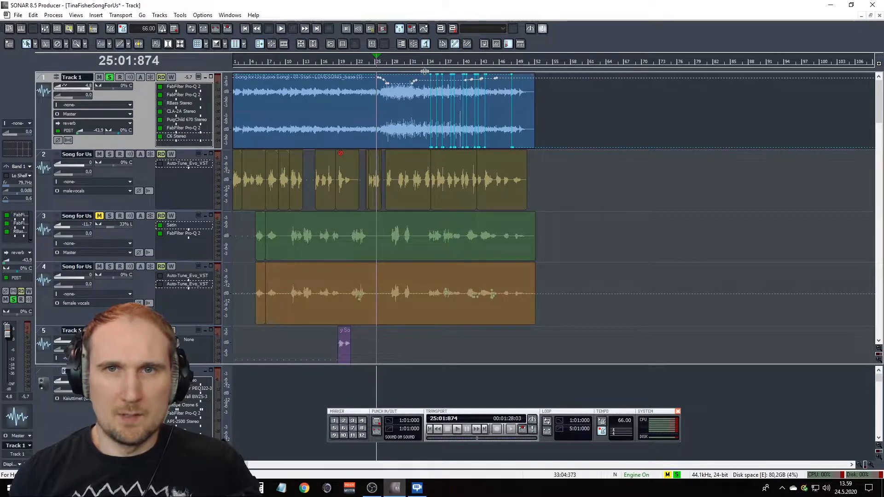
Play Track 1 from measure 34 and watch the C6 Stereo's bands react through the automated section
{"action": "left_click", "coordinate": [418, 348]}
{"action": "left_click", "coordinate": [429, 350]}
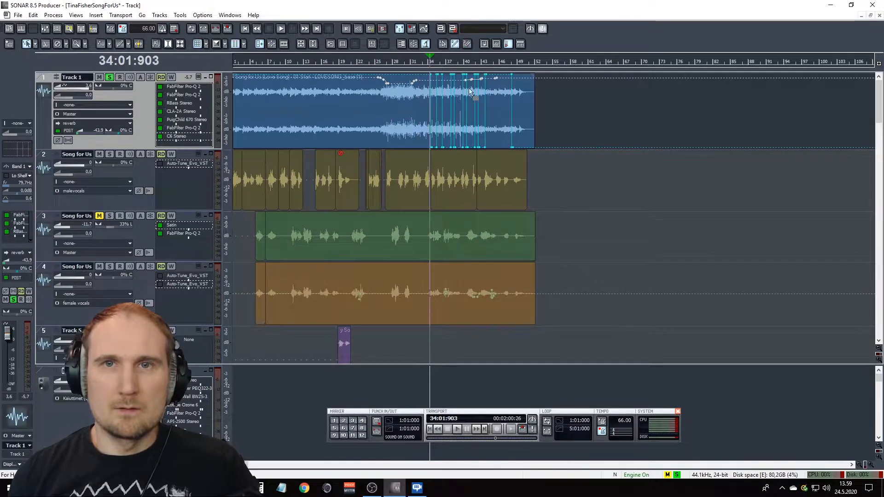
{"action": "key", "text": "ctrl+Right"}
{"action": "key", "text": "ctrl+Right"}
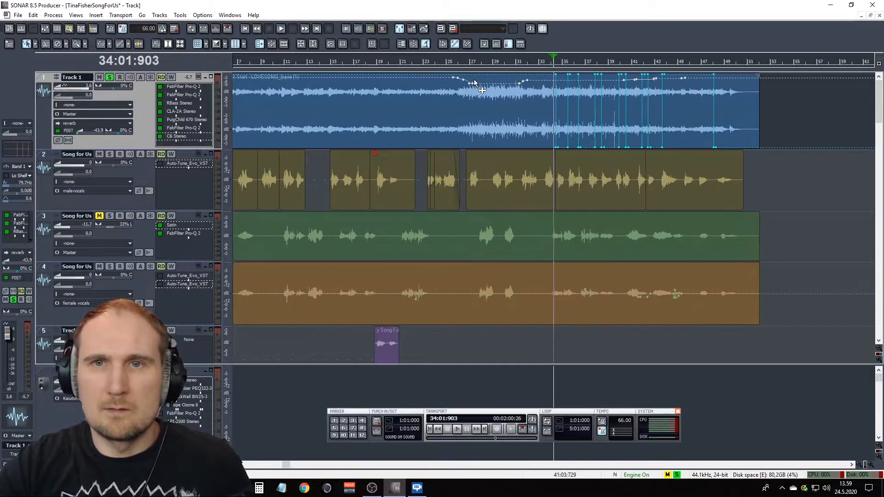
{"action": "key", "text": "ctrl+Right"}
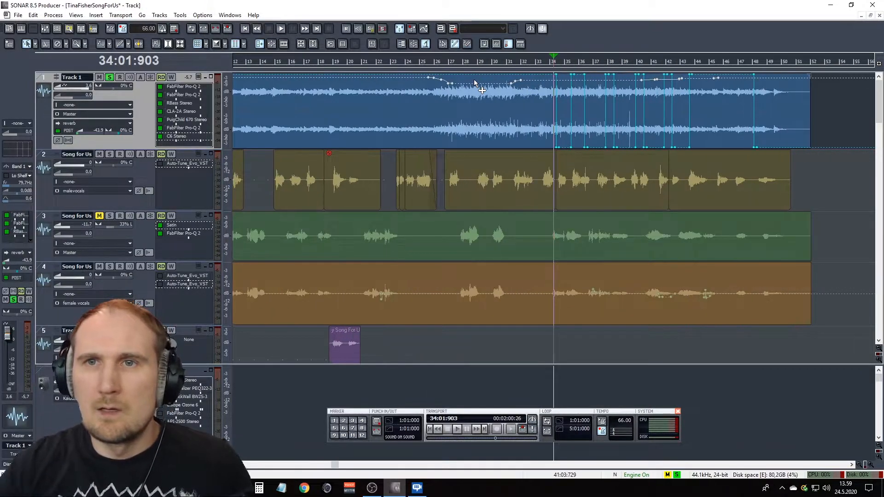
{"action": "double_click", "coordinate": [190, 138]}
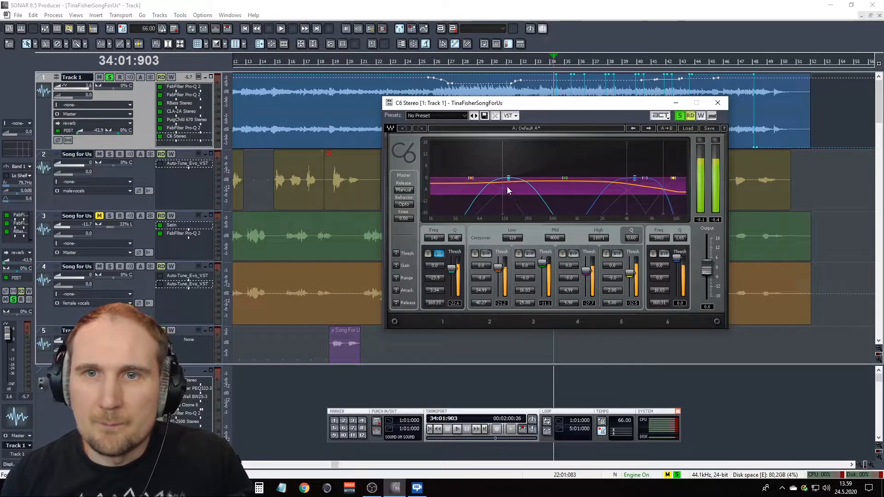
{"action": "key", "text": "space"}
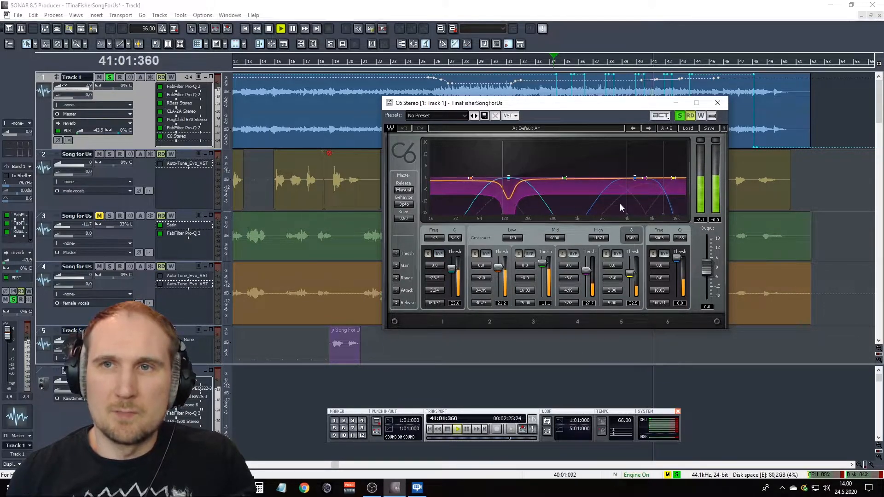
{"action": "left_click", "coordinate": [718, 104]}
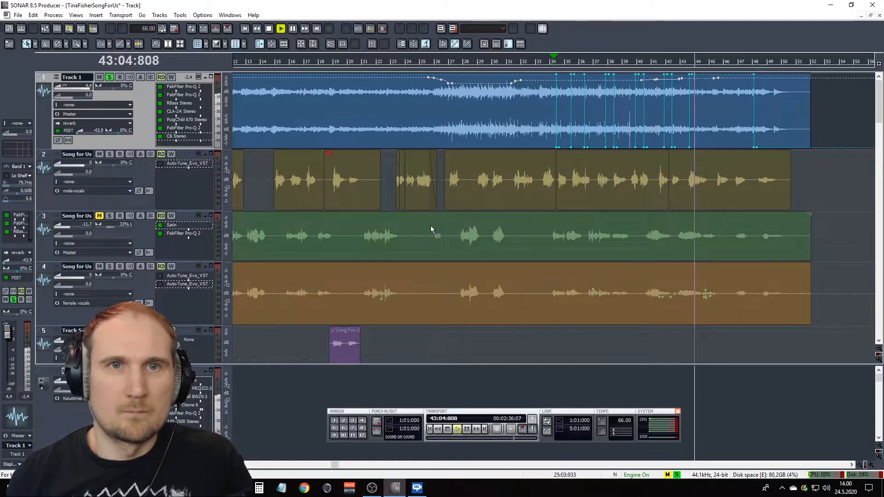
{"action": "key", "text": "space"}
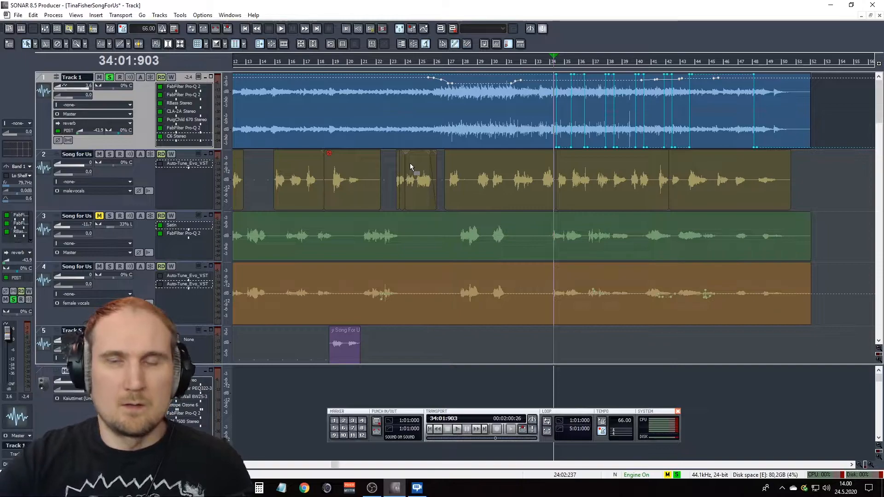
Return to the start of the song and solo the male vocals on Track 2 instead of Track 1
{"action": "scroll", "coordinate": [410, 163], "scroll_direction": "down", "scroll_amount": 3}
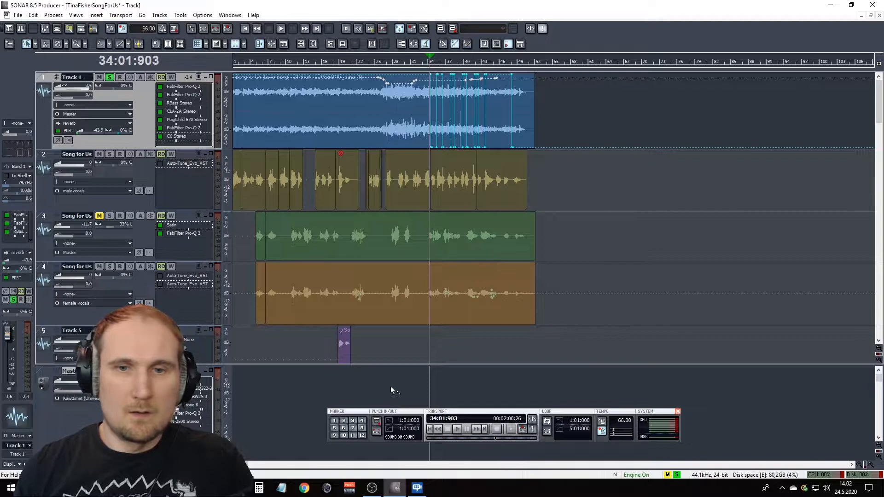
{"action": "left_click", "coordinate": [431, 429]}
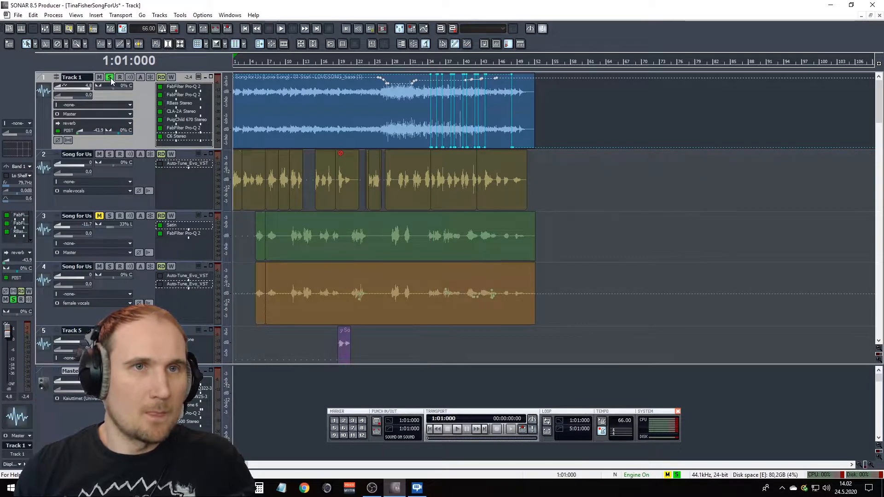
{"action": "left_click", "coordinate": [109, 154]}
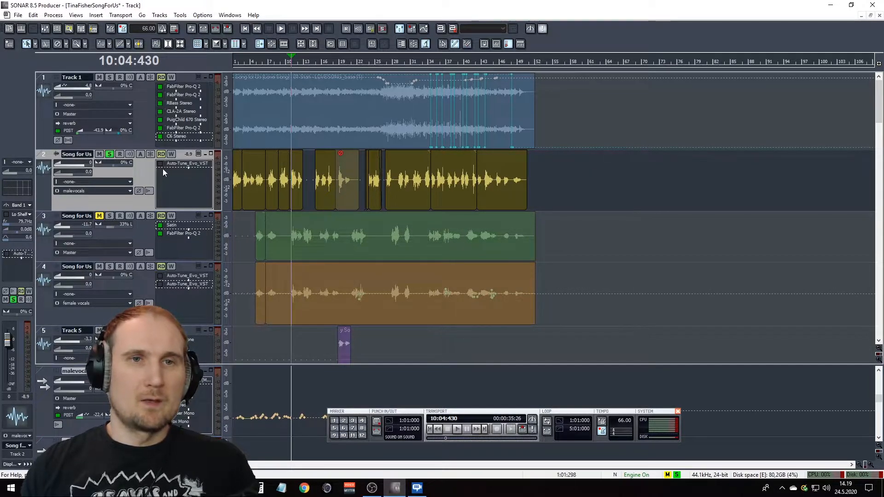
Review the Auto-Tune Evo pitch graph on Track 2 and play the vocal passage from measure 10 with the effect bypassed
{"action": "double_click", "coordinate": [174, 164]}
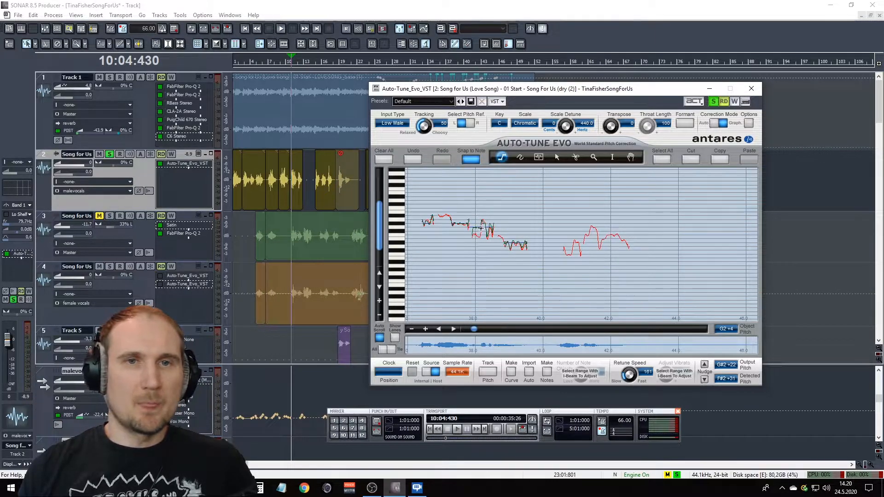
{"action": "left_click", "coordinate": [160, 164]}
{"action": "key", "text": "space"}
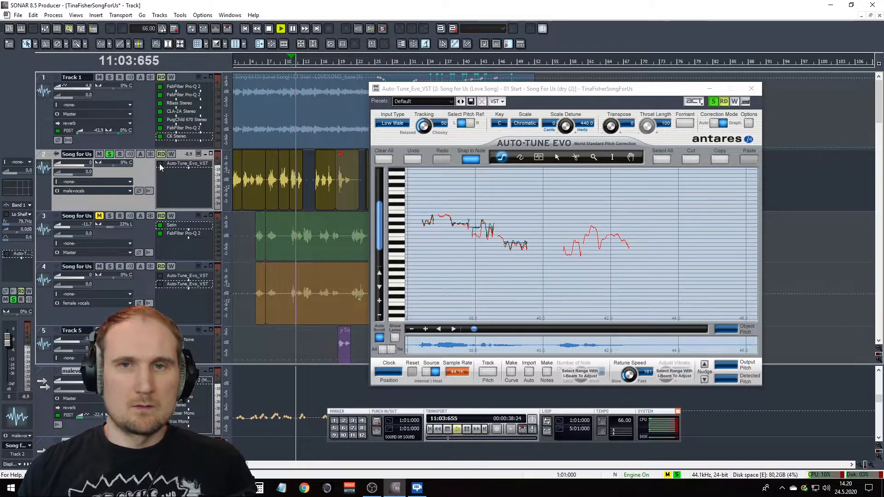
{"action": "key", "text": "space"}
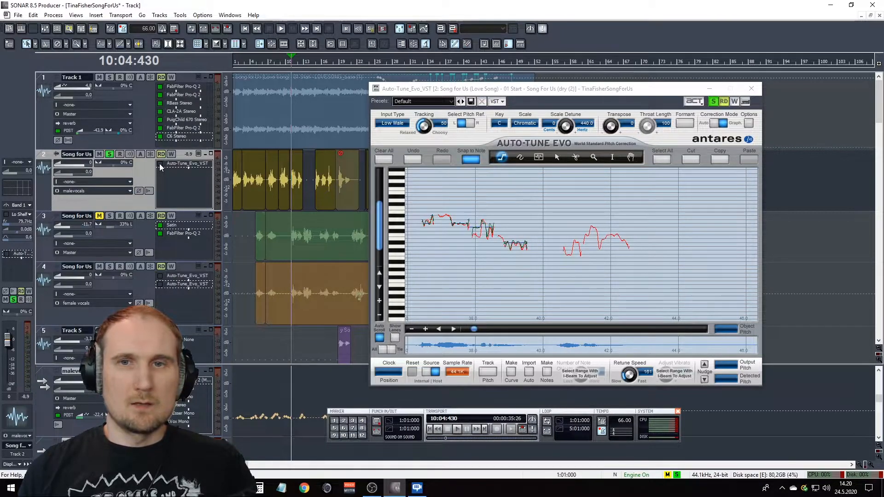
{"action": "key", "text": "space"}
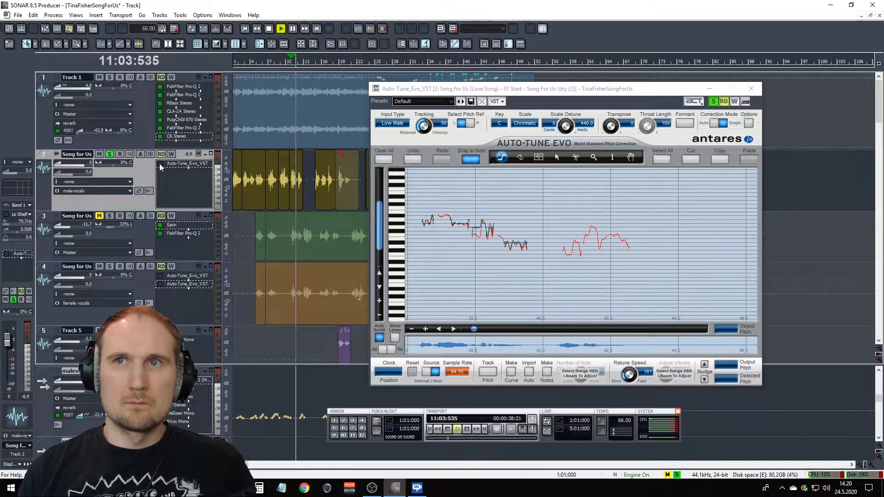
{"action": "key", "text": "space"}
Enable Auto-Tune Evo on Track 2 and play the corrected vocal from measure 10 and from measure 7
{"action": "left_click", "coordinate": [160, 164]}
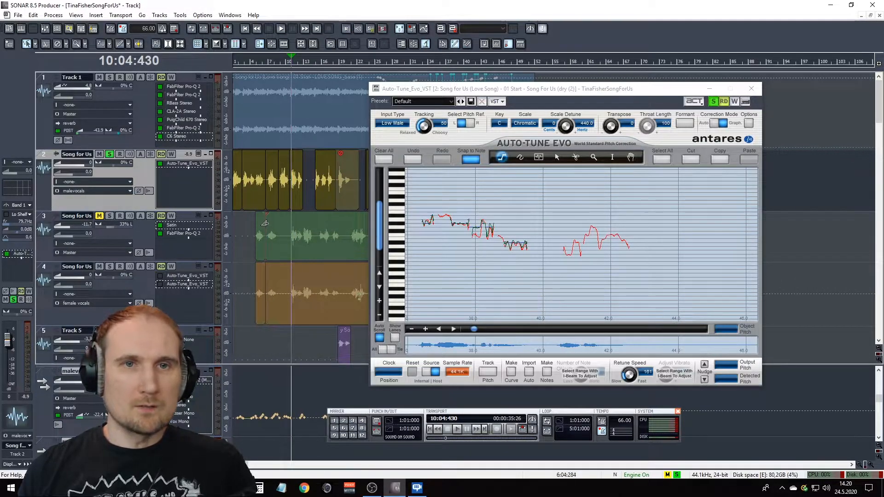
{"action": "key", "text": "space"}
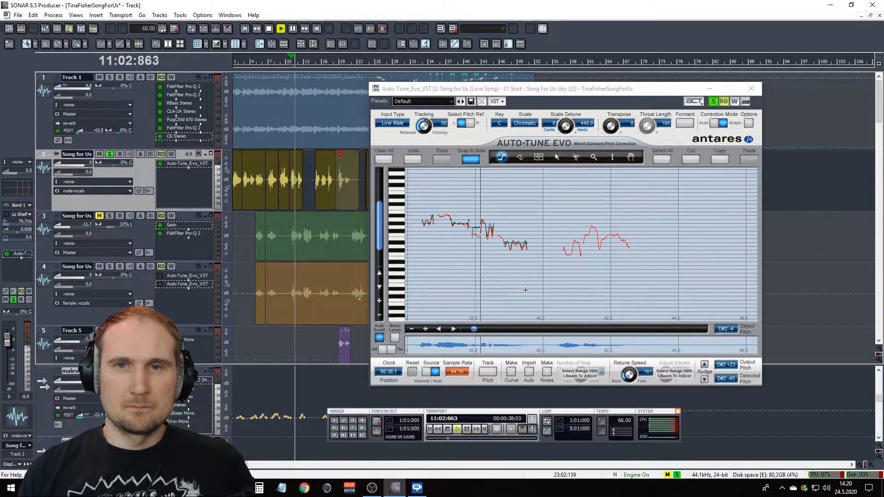
{"action": "key", "text": "space"}
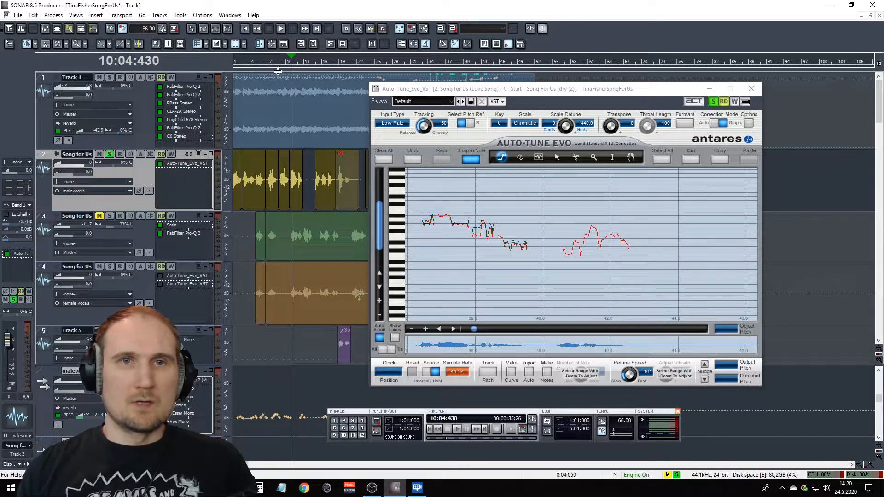
{"action": "left_click", "coordinate": [271, 65]}
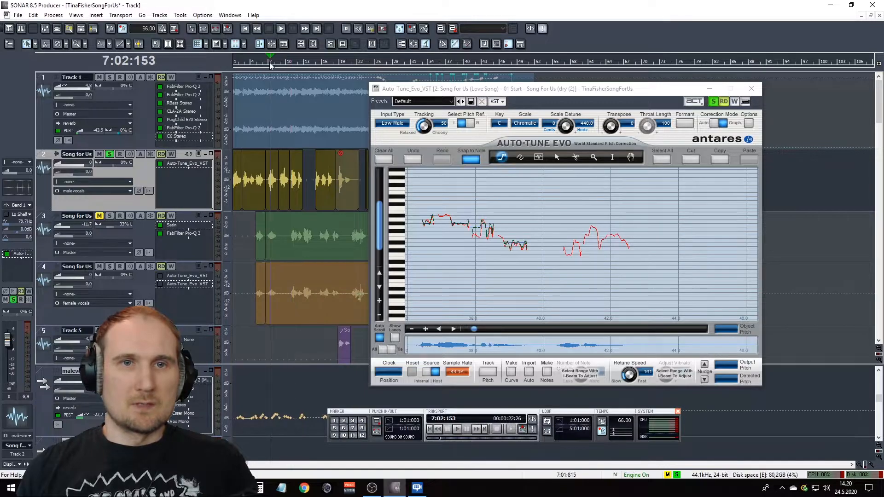
{"action": "key", "text": "space"}
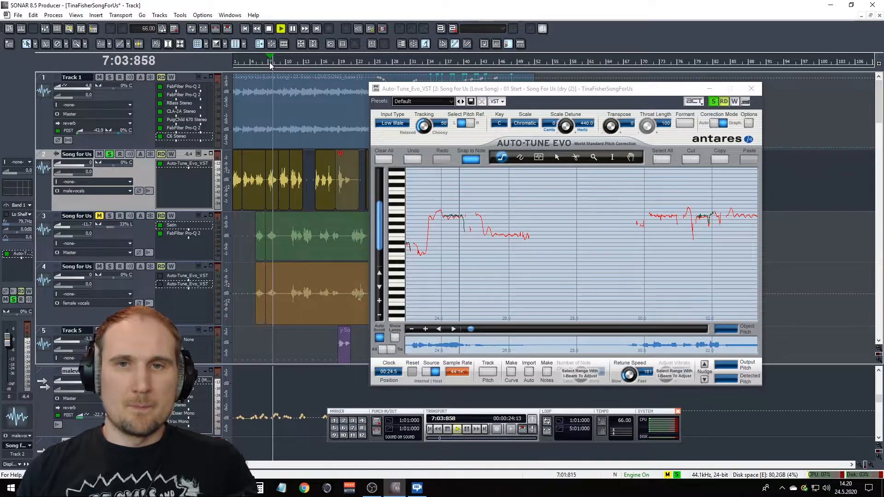
{"action": "key", "text": "space"}
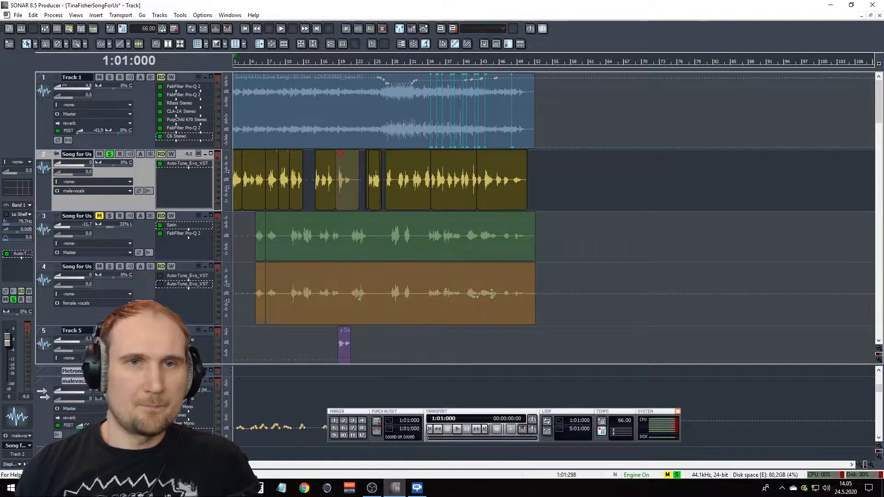
Review the EQ bands of the malevocals bus's FabFilter Pro-Q 2 and play the vocal from the start with that EQ enabled
{"action": "double_click", "coordinate": [202, 391]}
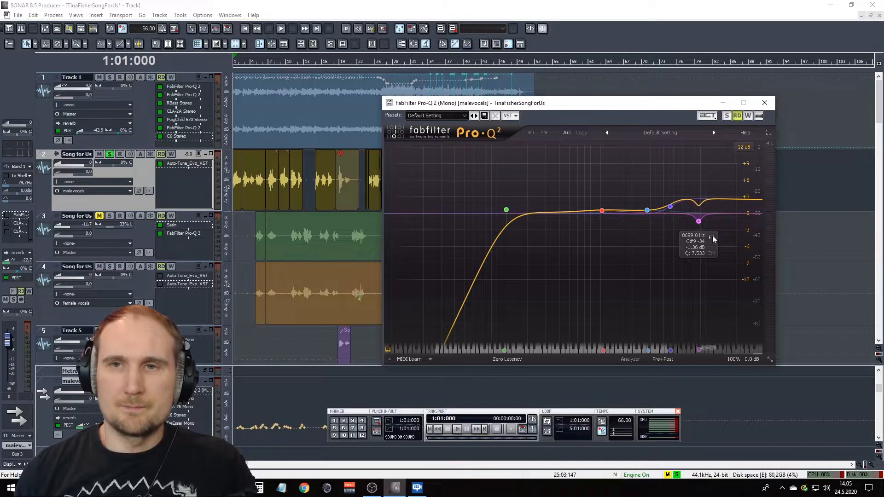
{"action": "left_click", "coordinate": [766, 105]}
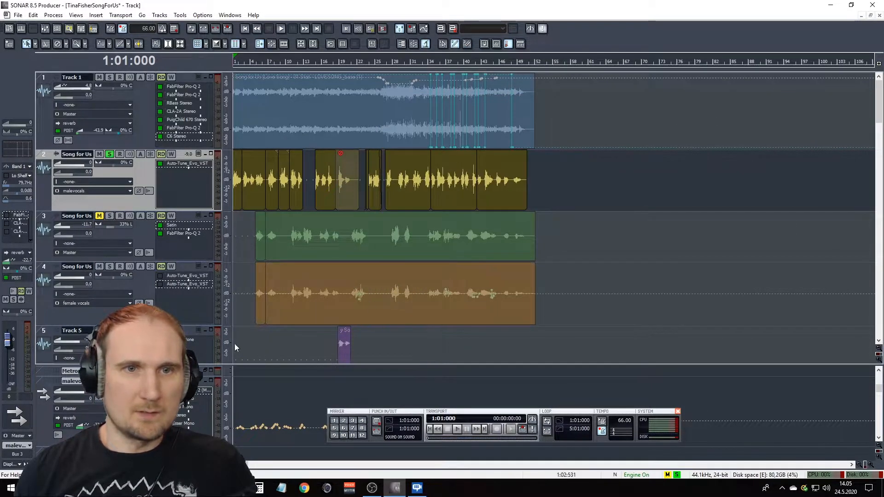
{"action": "key", "text": "space"}
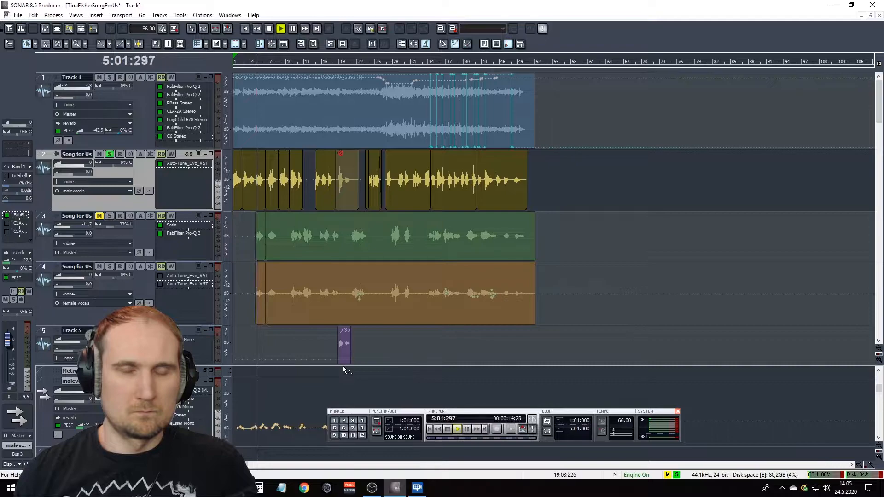
{"action": "key", "text": "space"}
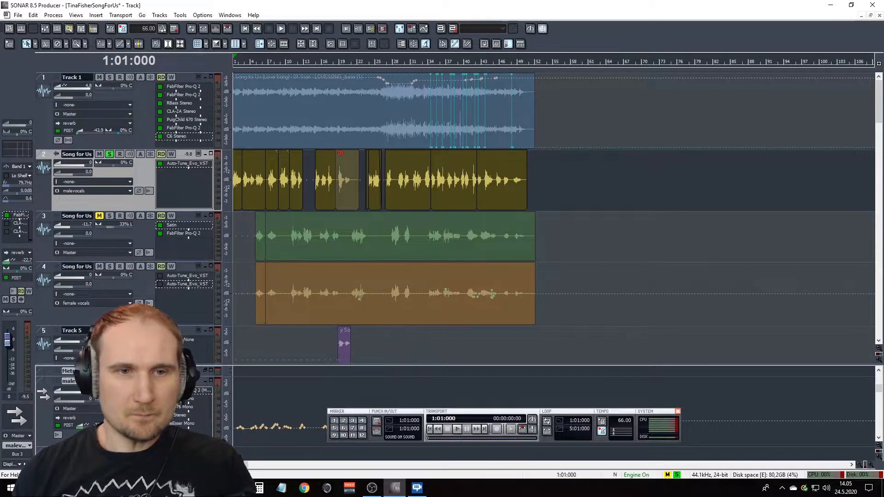
Review the CLA-2A Mono compressor on the malevocals bus, enable it and play the vocal from the start
{"action": "double_click", "coordinate": [188, 405]}
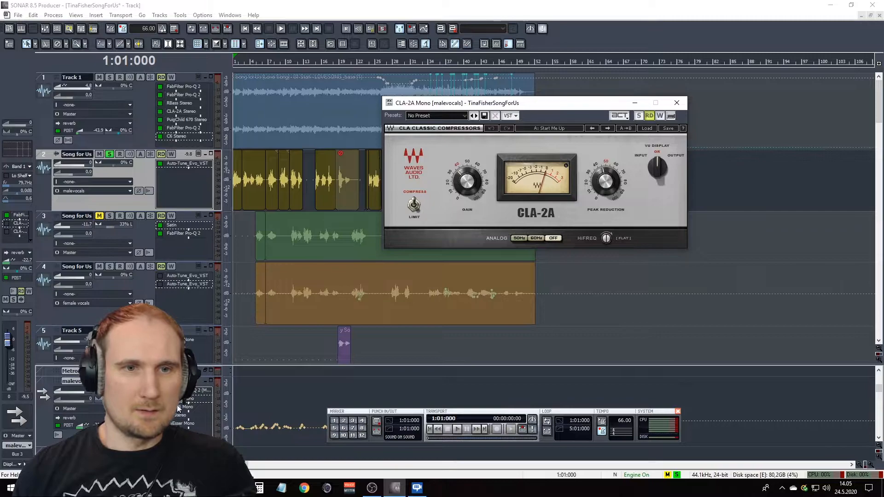
{"action": "left_click", "coordinate": [160, 399]}
{"action": "key", "text": "space"}
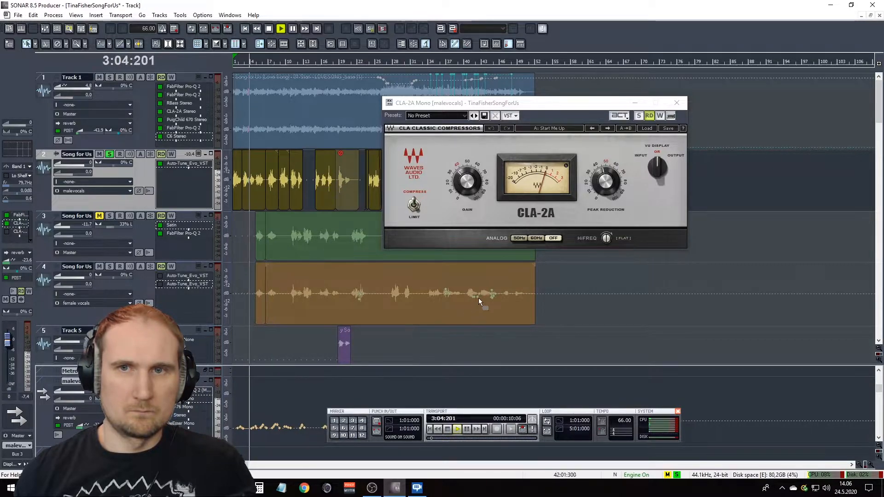
Review the CLA-76 Mono compressor on the malevocals bus, enable it and play the vocal from the start
{"action": "key", "text": "space"}
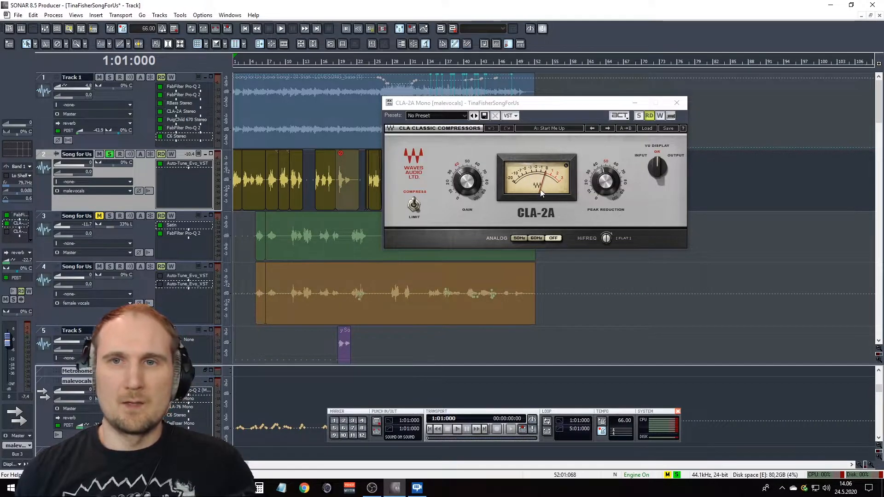
{"action": "left_click", "coordinate": [677, 104]}
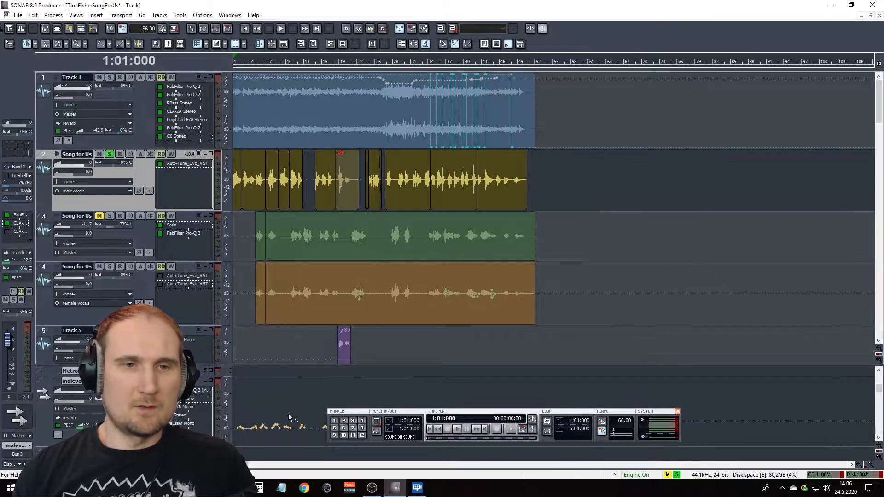
{"action": "double_click", "coordinate": [187, 407]}
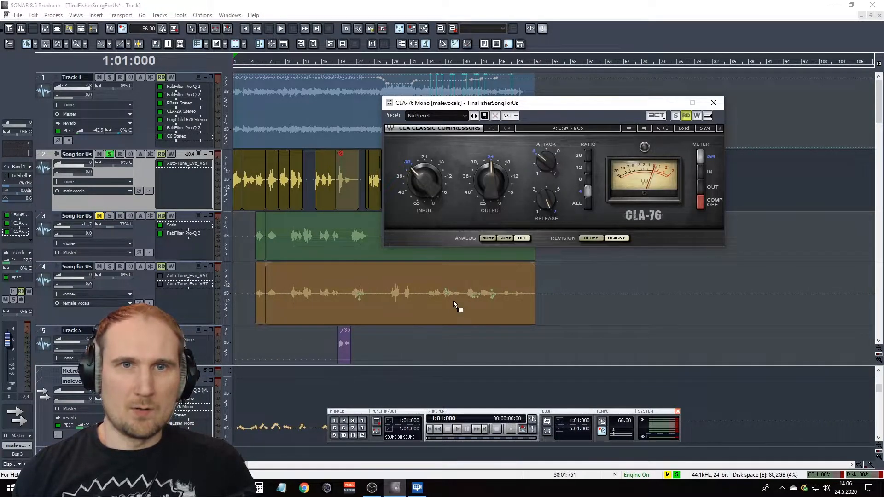
{"action": "key", "text": "space"}
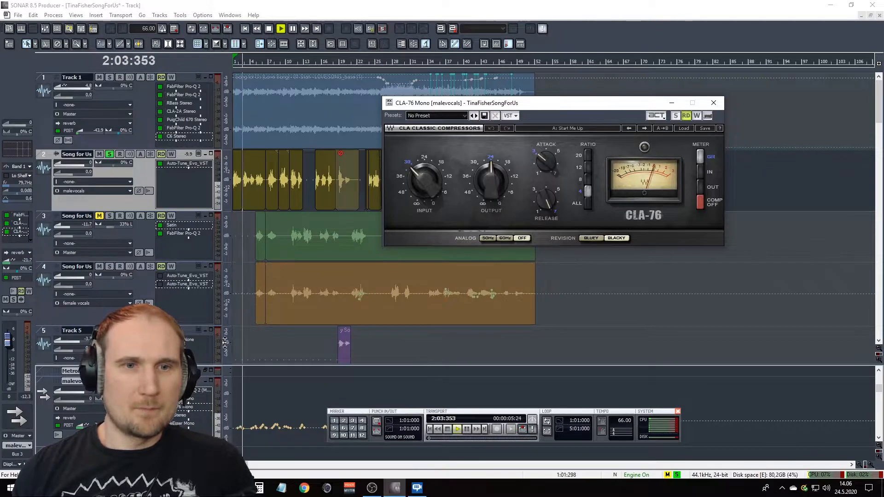
{"action": "left_click", "coordinate": [160, 407]}
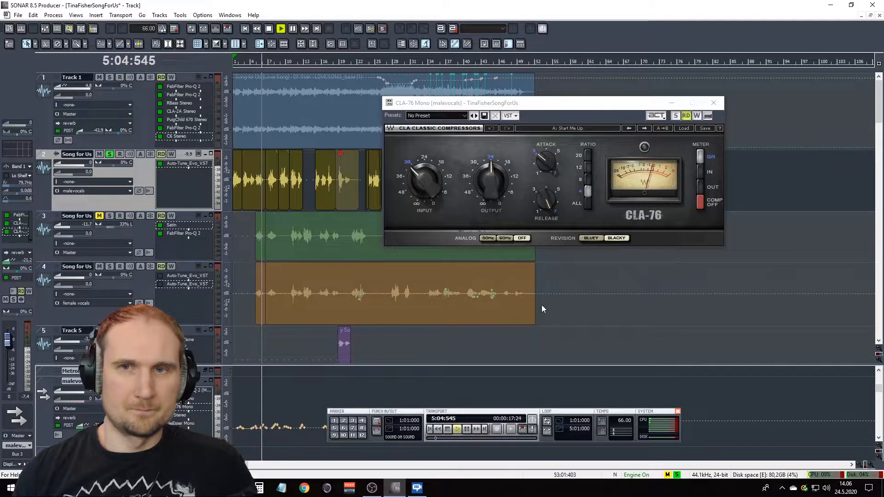
{"action": "key", "text": "space"}
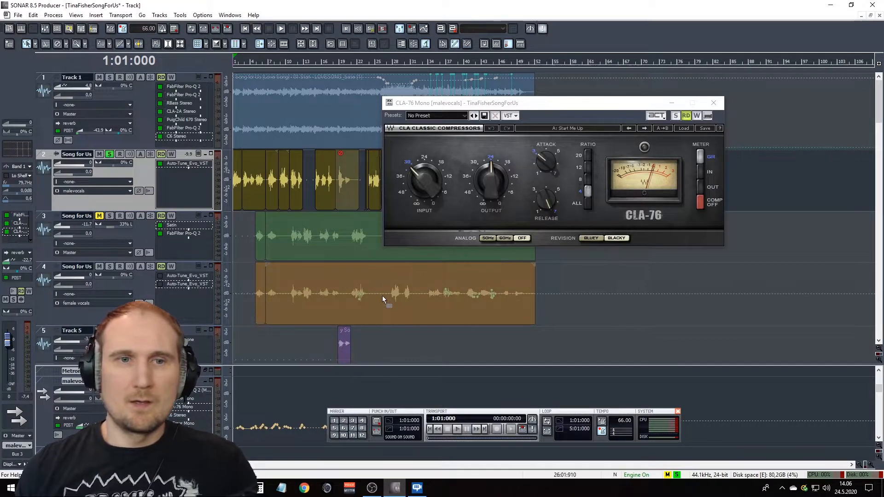
{"action": "mouse_move", "coordinate": [546, 196]}
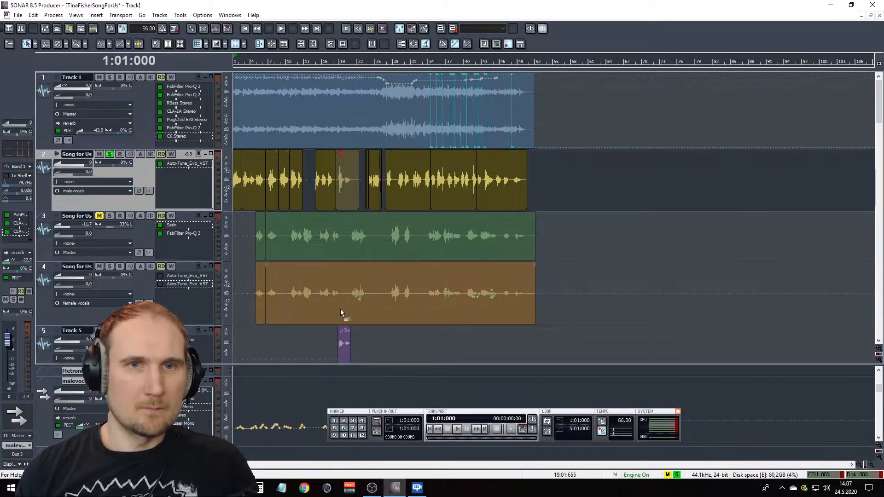
Review the C6 Stereo multiband compressor on the malevocals bus, enable it and play the vocal from the start
{"action": "double_click", "coordinate": [177, 416]}
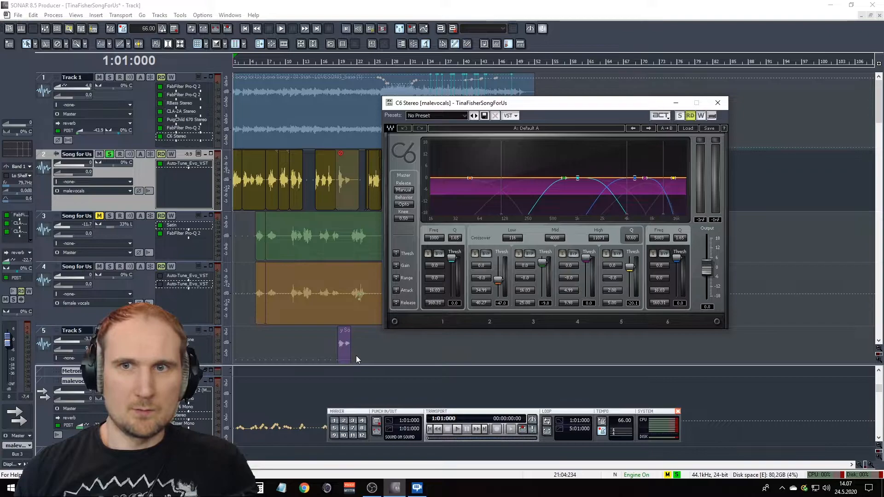
{"action": "key", "text": "space"}
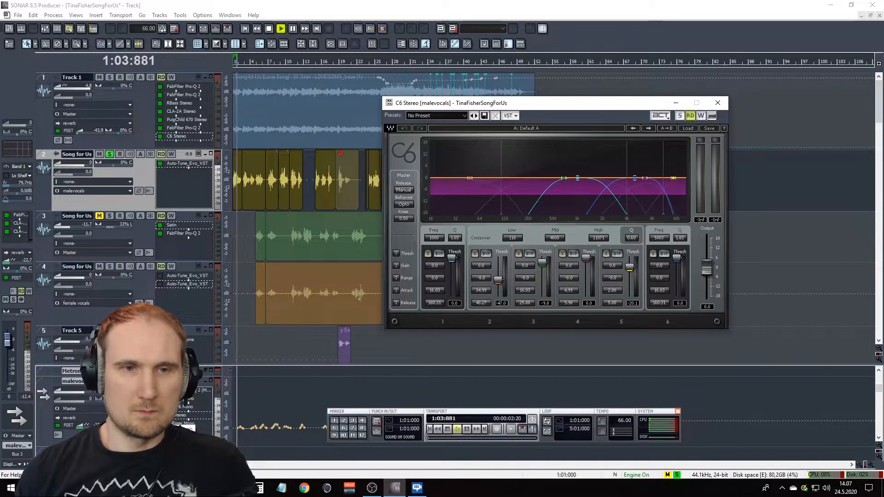
{"action": "left_click", "coordinate": [217, 416]}
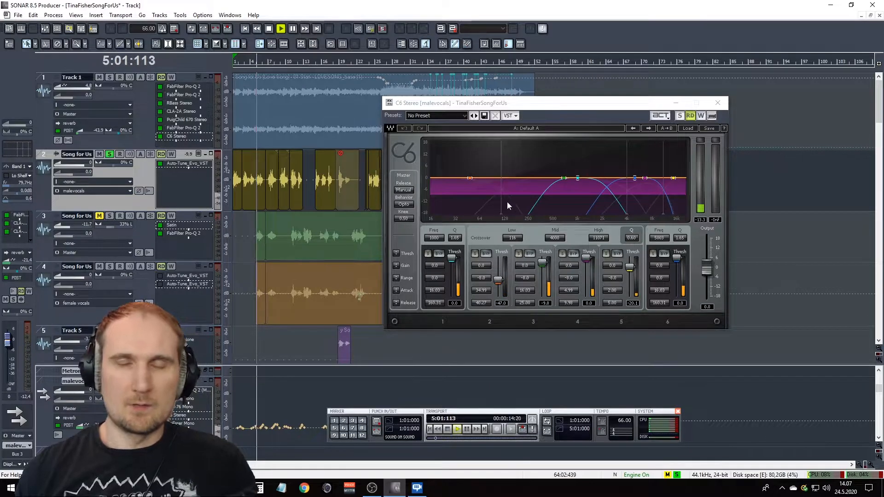
{"action": "left_click", "coordinate": [718, 103]}
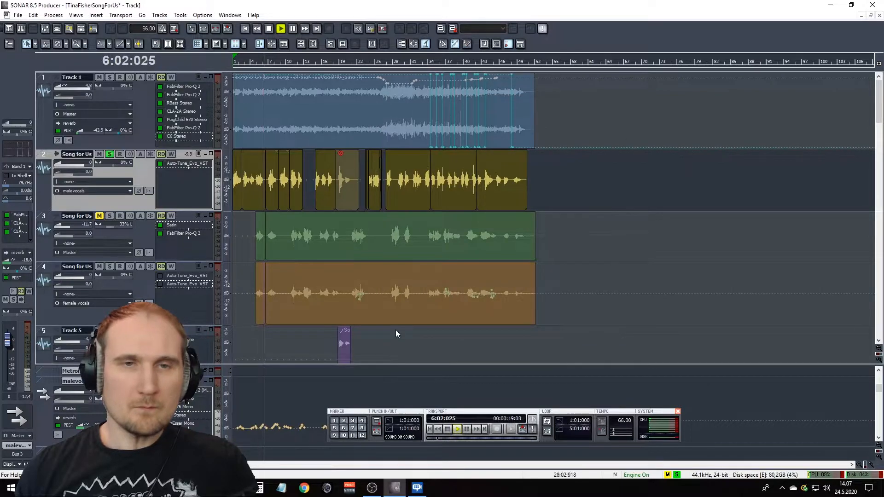
{"action": "key", "text": "space"}
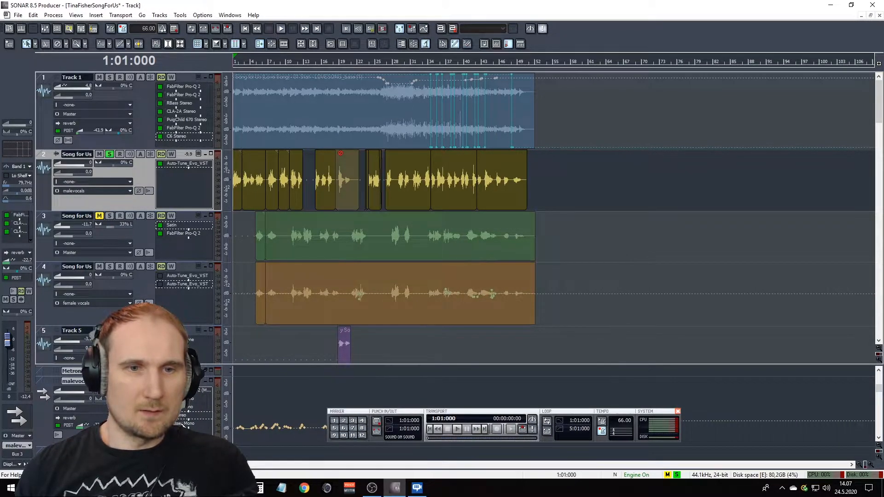
Play the opening of the male vocal several times from the start to examine its sound
{"action": "key", "text": "space"}
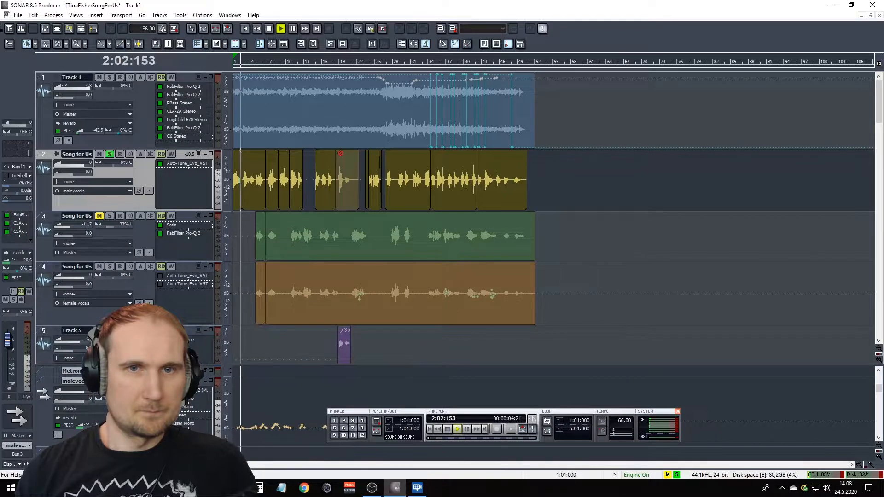
{"action": "key", "text": "space"}
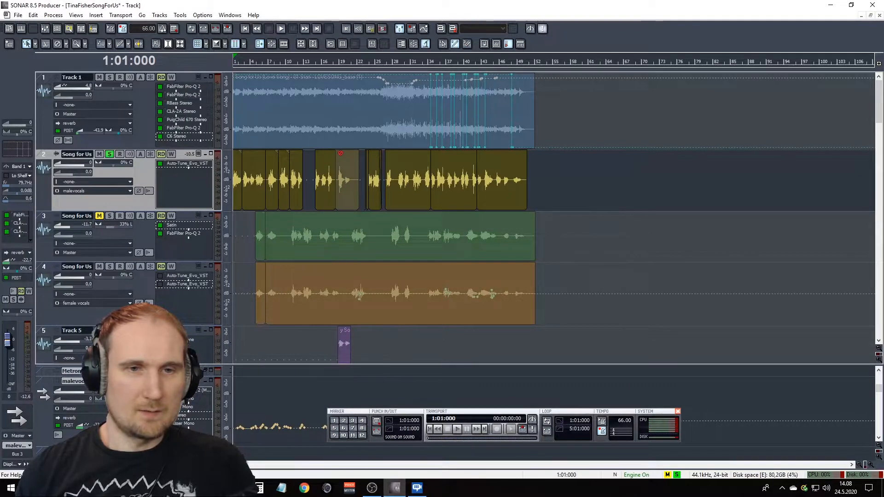
{"action": "key", "text": "space"}
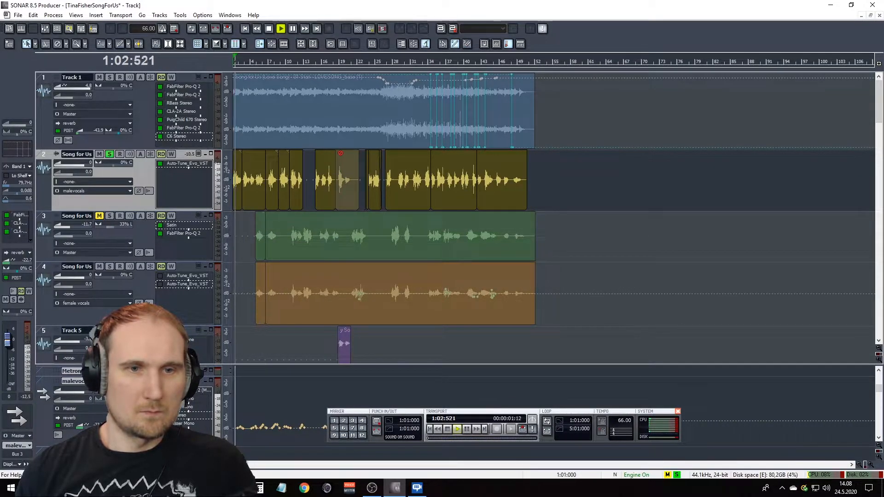
{"action": "key", "text": "space"}
{"action": "key", "text": "space"}
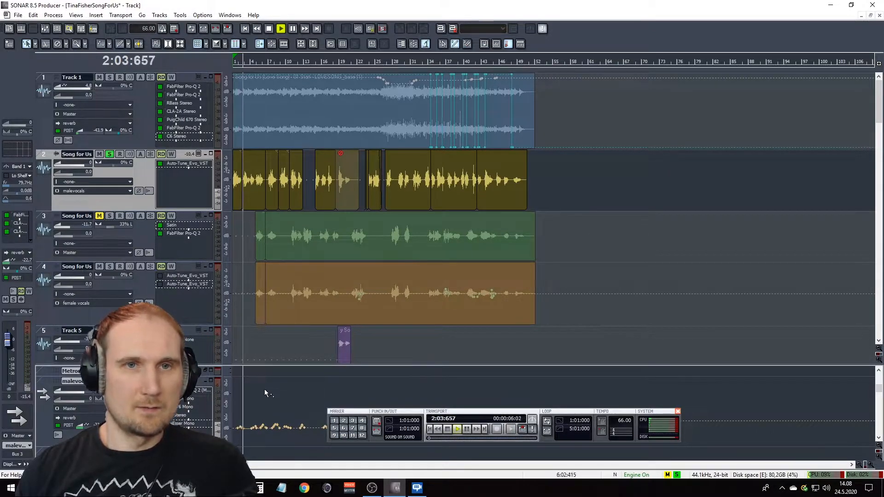
{"action": "key", "text": "space"}
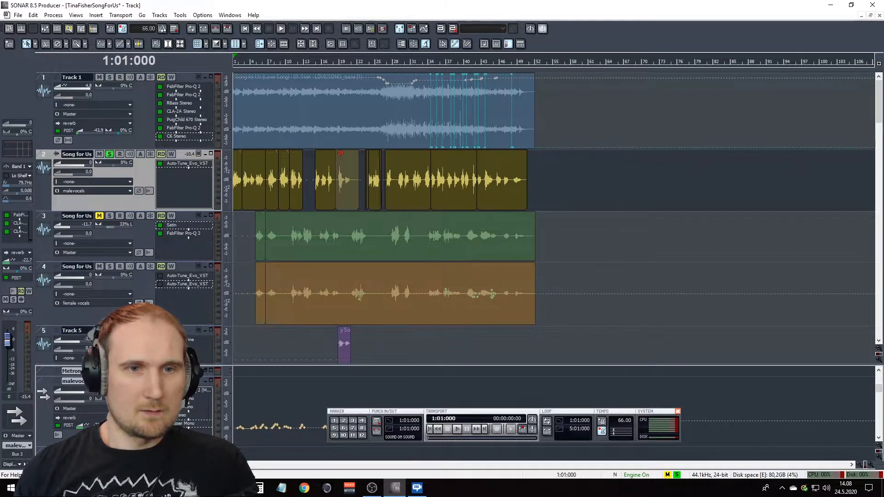
{"action": "key", "text": "space"}
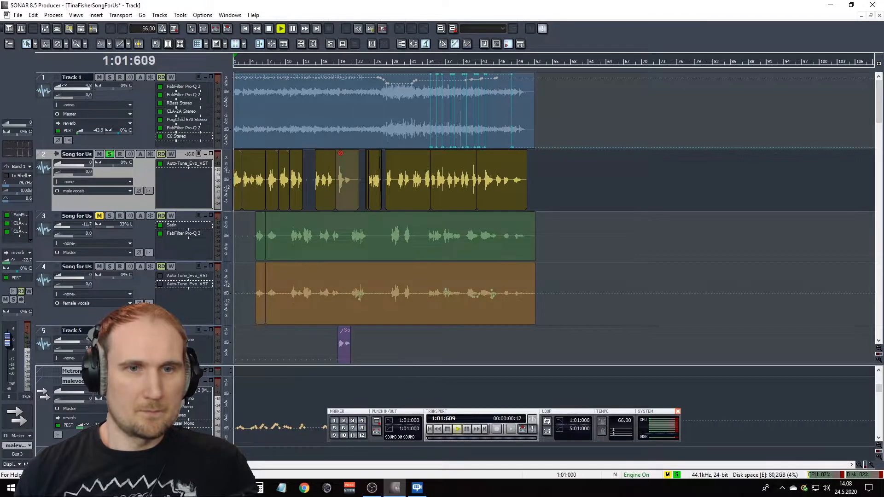
{"action": "key", "text": "space"}
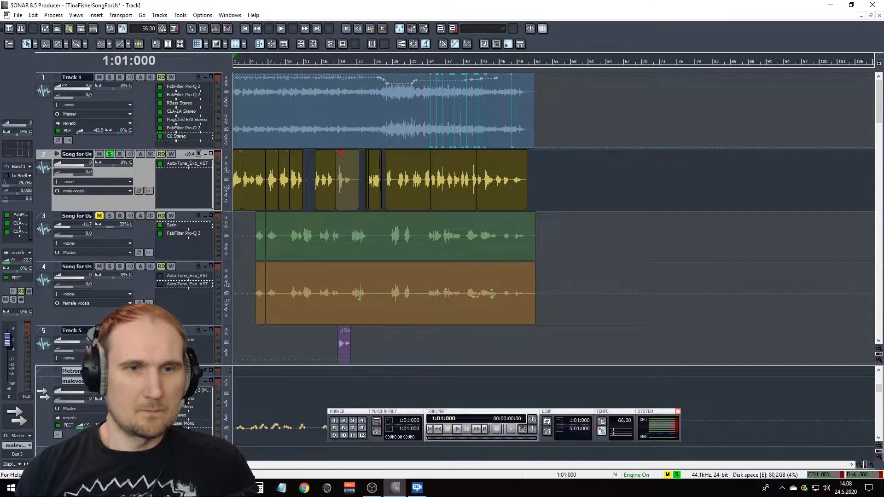
{"action": "key", "text": "space"}
{"action": "key", "text": "space"}
{"action": "key", "text": "space"}
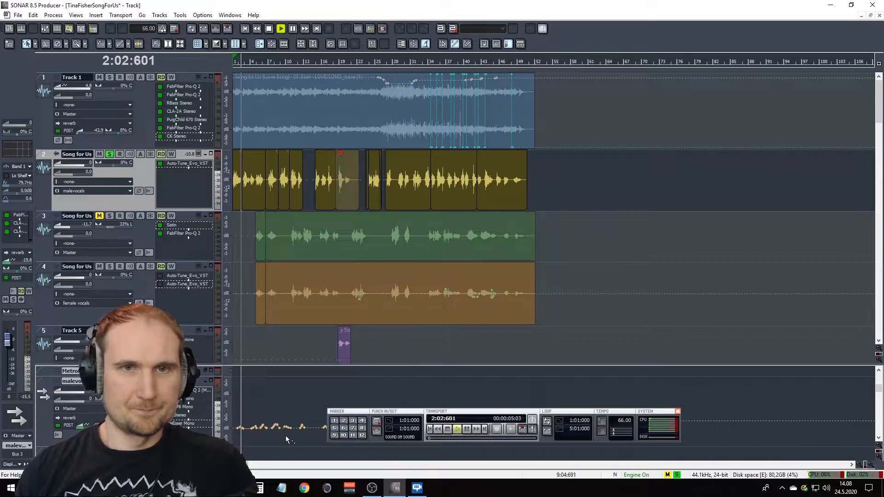
Review the DeEsser Mono on the malevocals bus, set its monitor to the sidechain and play the vocal from the start
{"action": "double_click", "coordinate": [181, 423]}
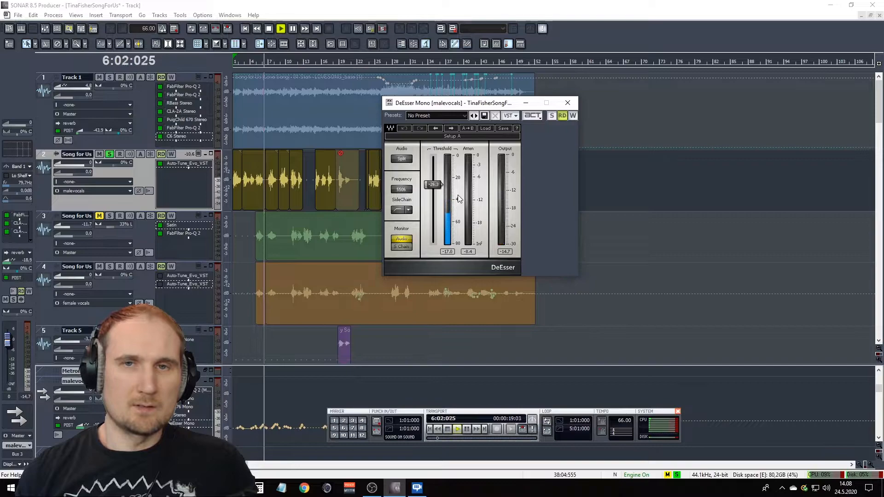
{"action": "key", "text": "space"}
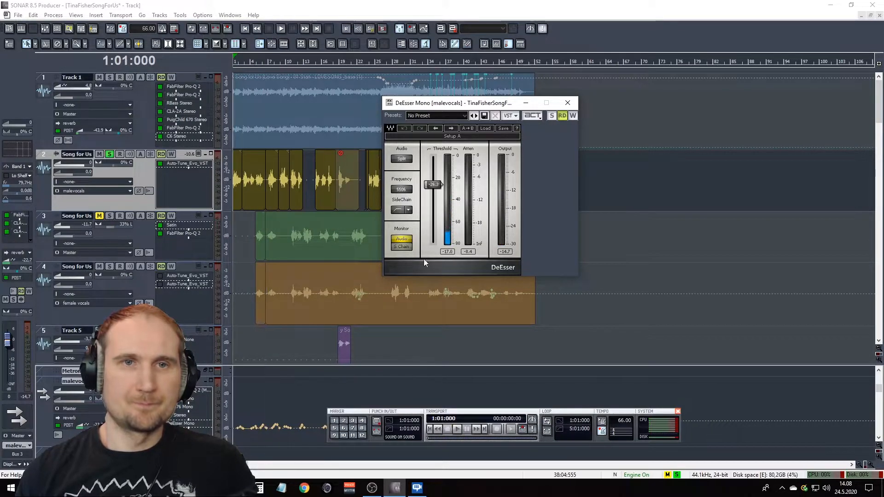
{"action": "left_click", "coordinate": [405, 247]}
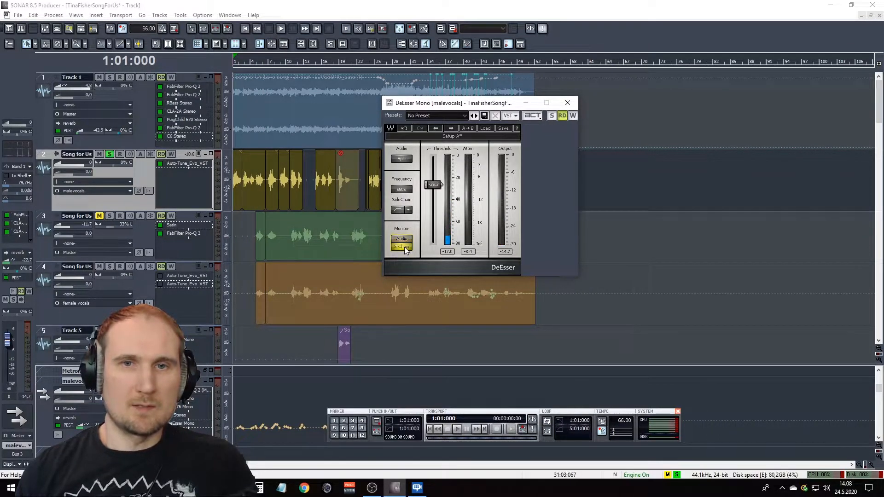
{"action": "key", "text": "space"}
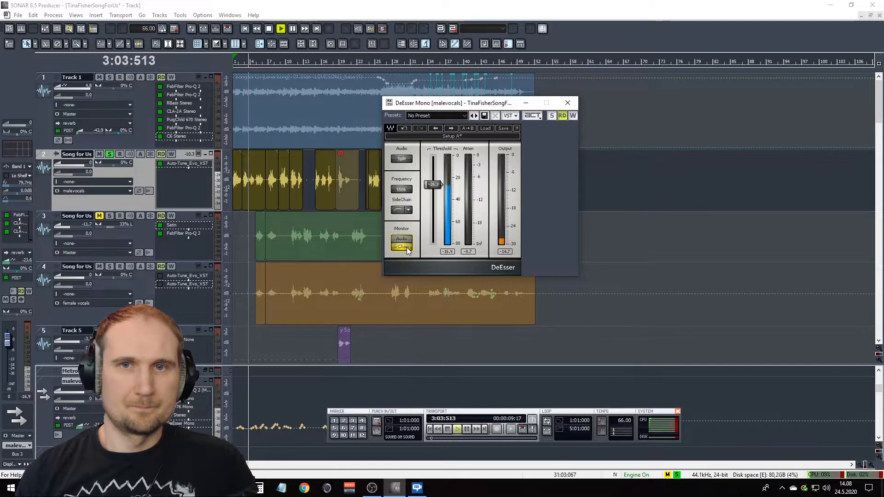
{"action": "key", "text": "space"}
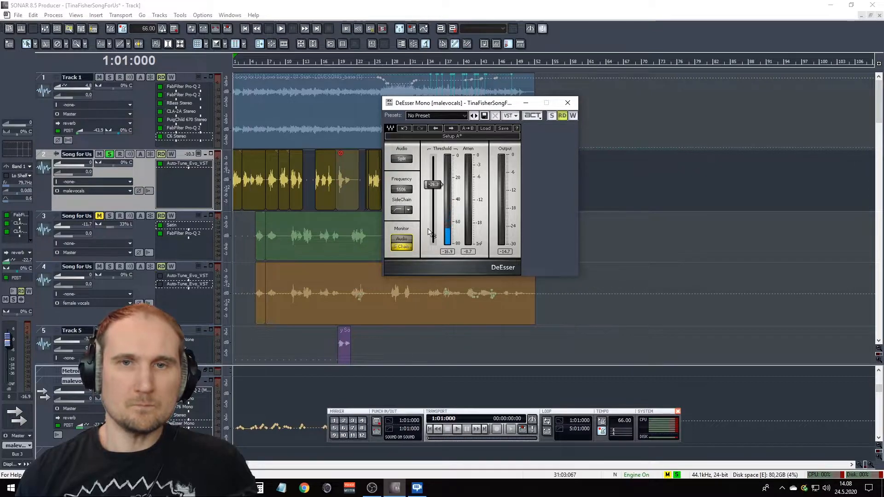
{"action": "key", "text": "space"}
{"action": "left_click", "coordinate": [568, 103]}
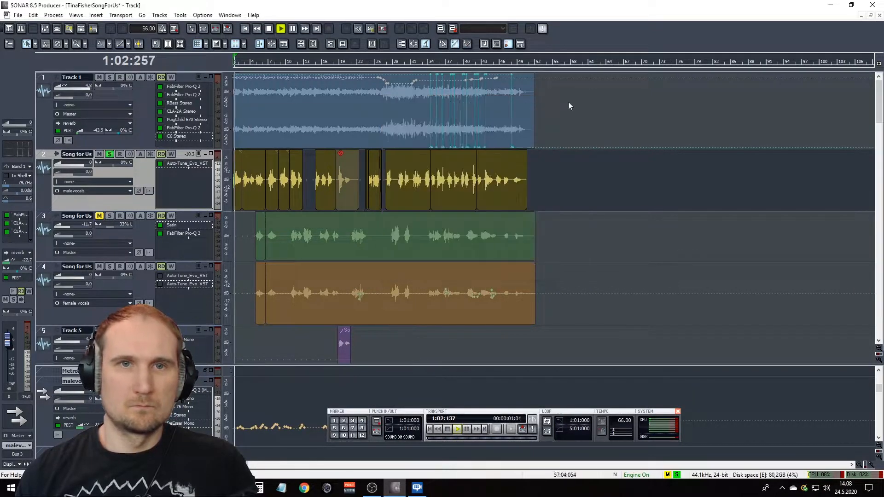
{"action": "key", "text": "space"}
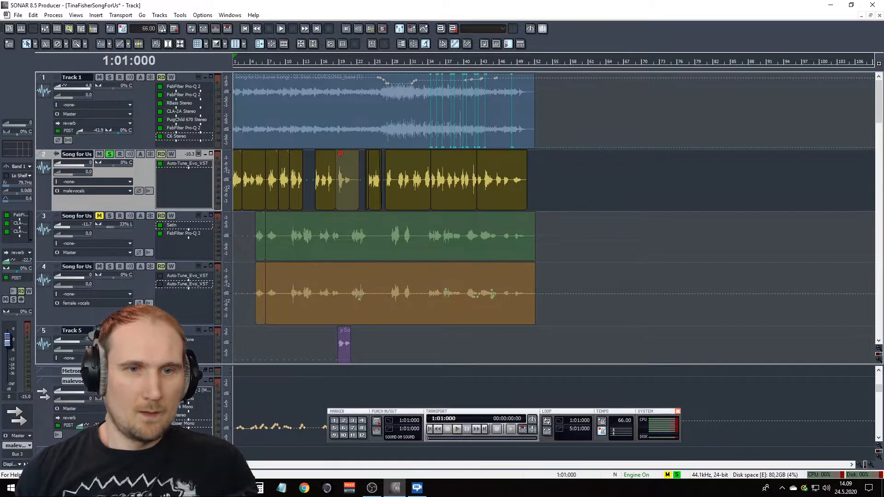
Review the RVox Mono compressor and gain settings on the malevocals bus and play the vocal from the start
{"action": "double_click", "coordinate": [179, 432]}
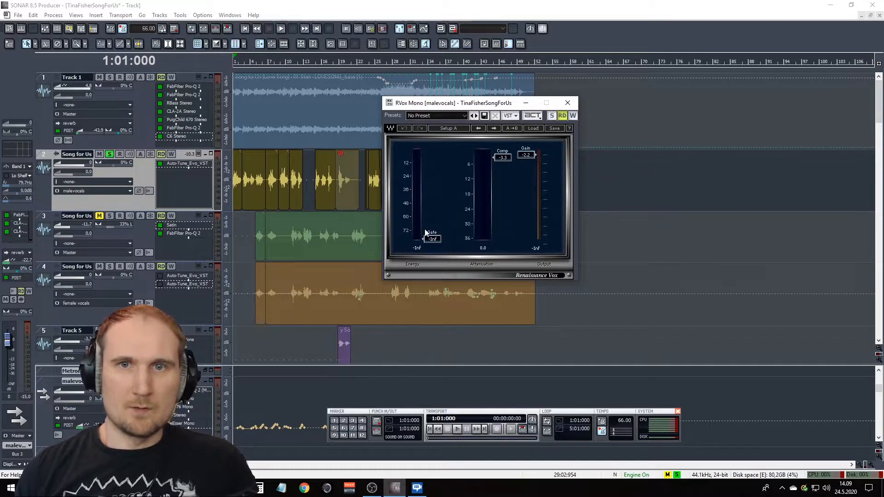
{"action": "left_click", "coordinate": [567, 107]}
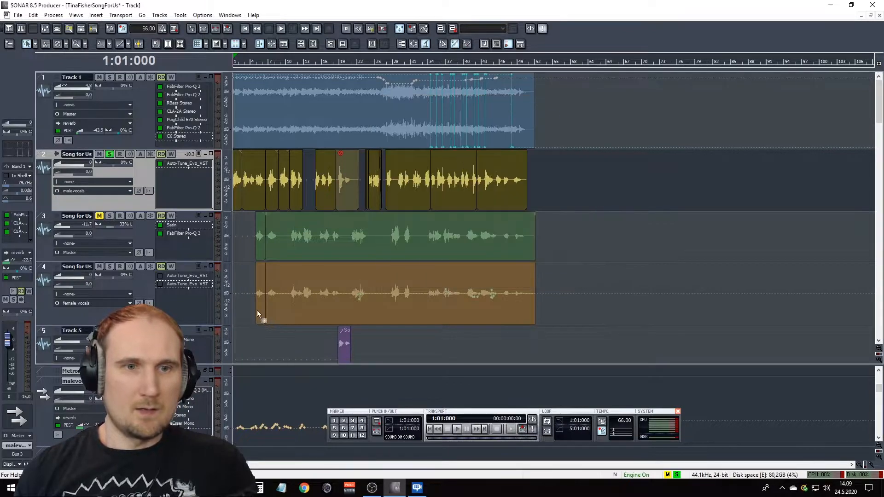
{"action": "key", "text": "space"}
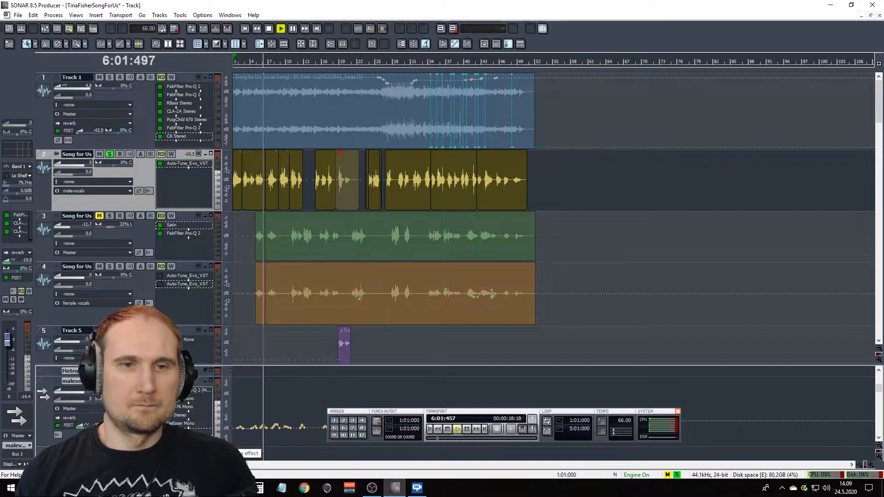
{"action": "key", "text": "space"}
Play the vocal from the start with the malevocals bus's whole effects bin bypassed, and again with the bin re-enabled
{"action": "right_click", "coordinate": [197, 356]}
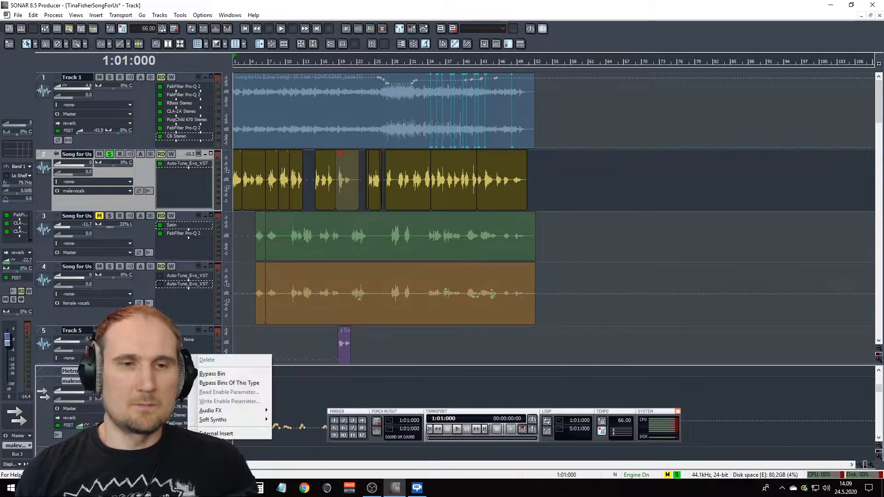
{"action": "left_click", "coordinate": [235, 377]}
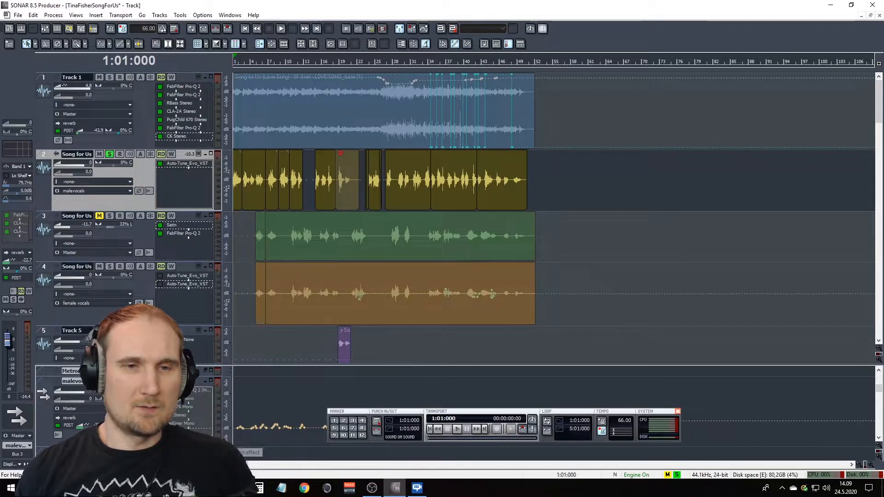
{"action": "key", "text": "space"}
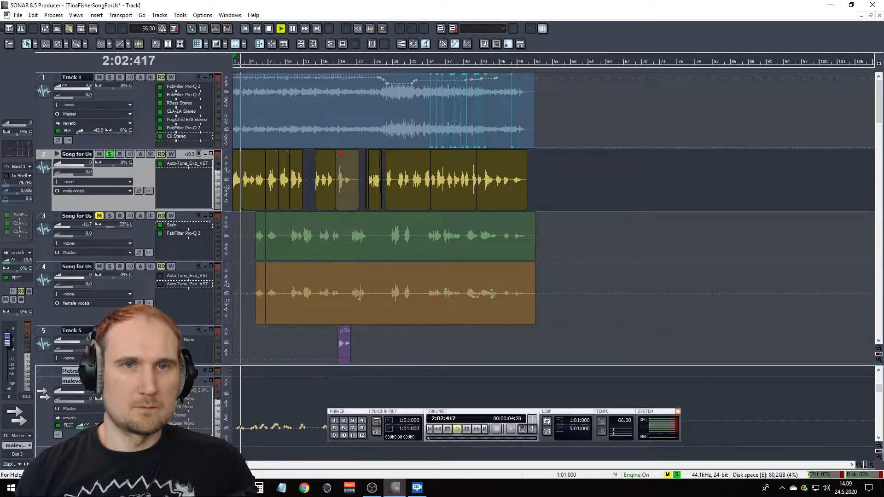
{"action": "key", "text": "space"}
{"action": "right_click", "coordinate": [195, 354]}
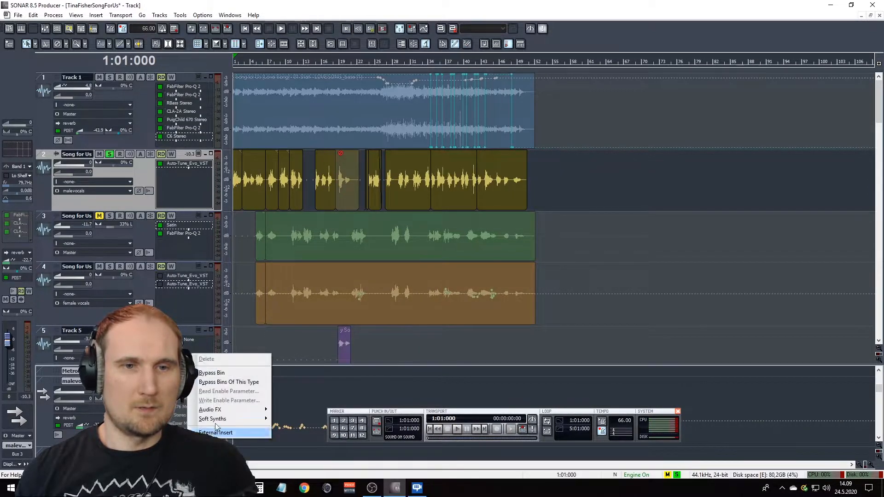
{"action": "left_click", "coordinate": [225, 374]}
{"action": "key", "text": "space"}
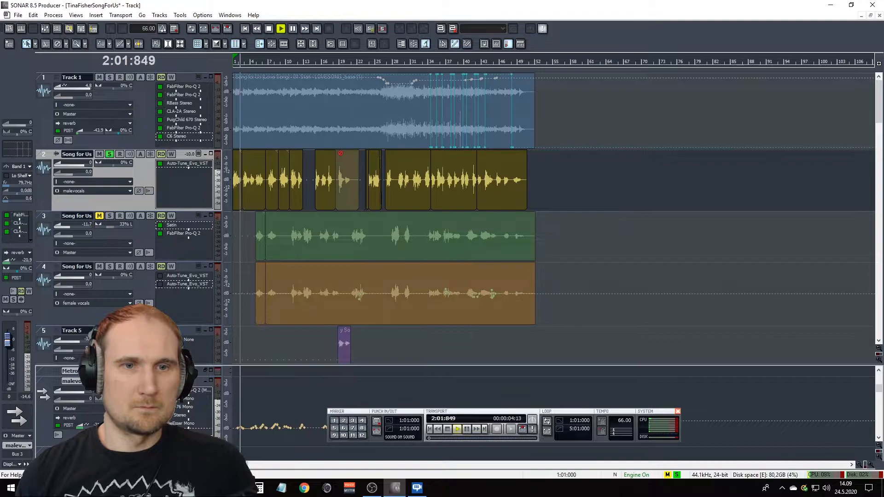
Play the male vocal from the start with the malevocals bus's effects bin bypassed, re-enabling the bin during playback to compare
{"action": "key", "text": "space"}
{"action": "right_click", "coordinate": [194, 441]}
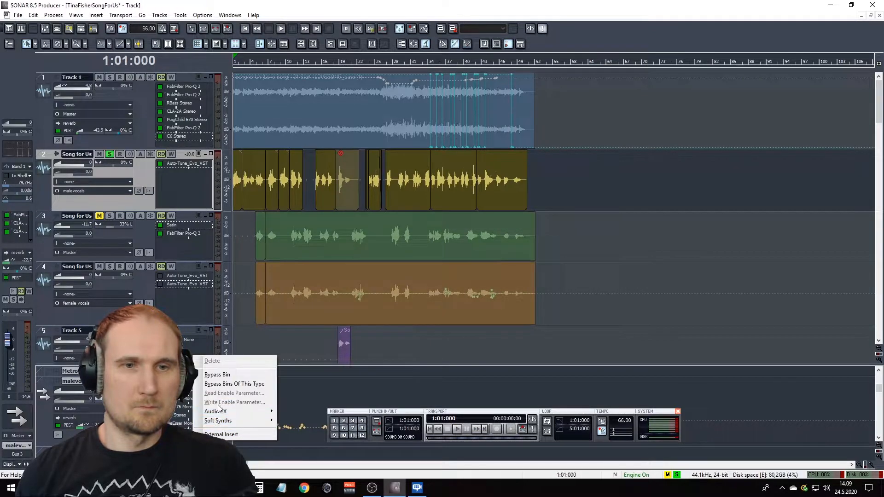
{"action": "left_click", "coordinate": [219, 375]}
{"action": "key", "text": "space"}
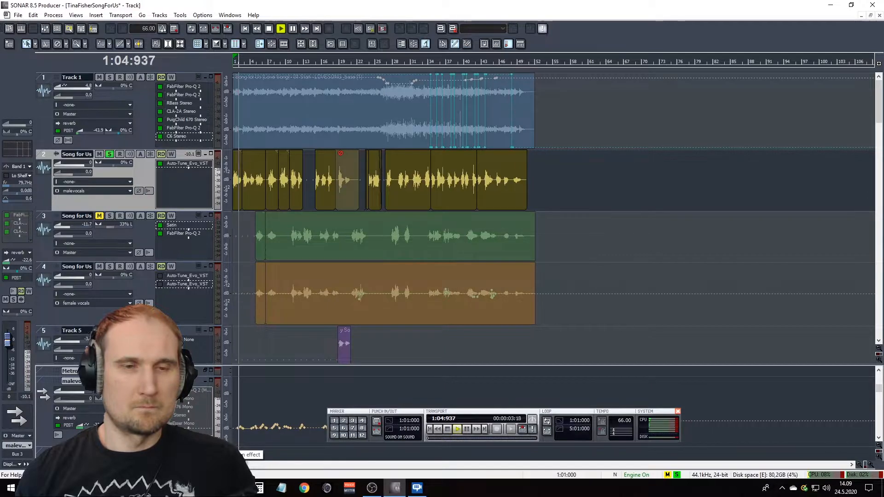
{"action": "right_click", "coordinate": [185, 440]}
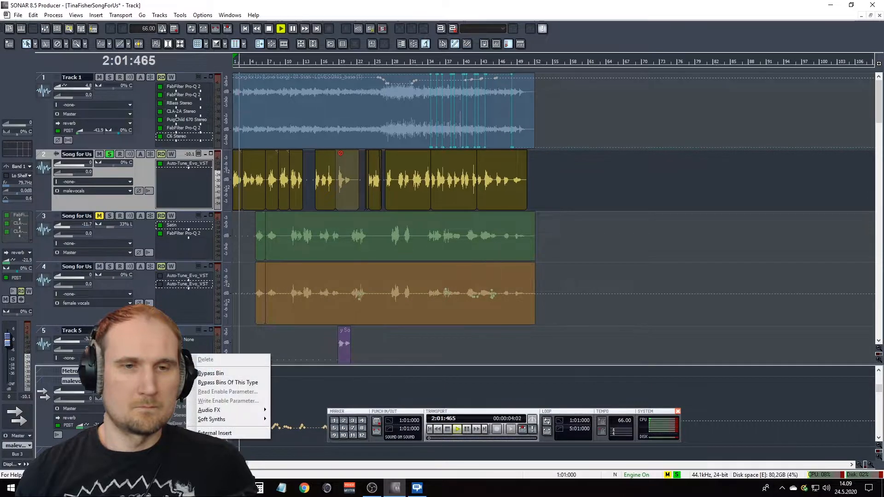
{"action": "left_click", "coordinate": [212, 373]}
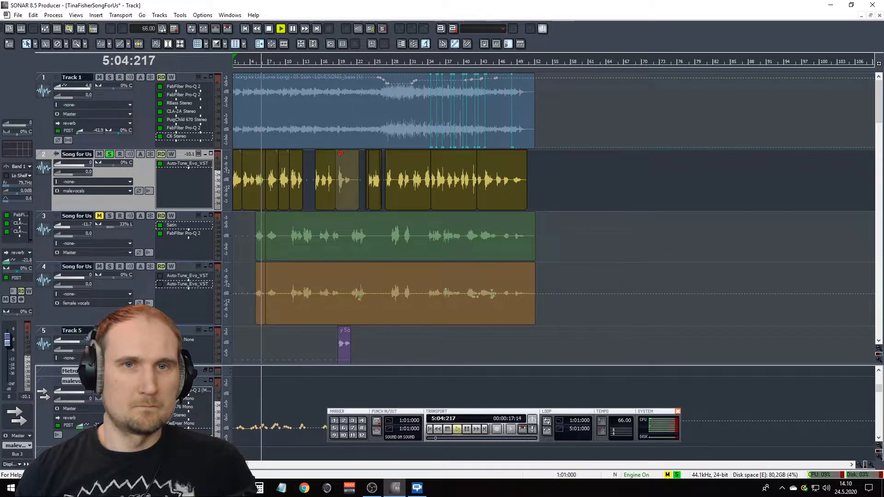
{"action": "key", "text": "space"}
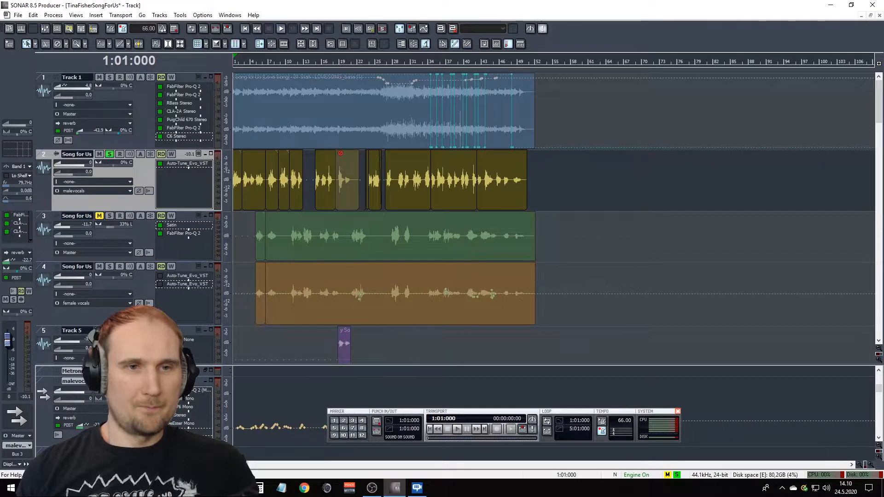
Review the IRLive Stereo reverb settings and the factory preset list on the reverb bus
{"action": "scroll", "coordinate": [73, 405], "scroll_direction": "down", "scroll_amount": 1}
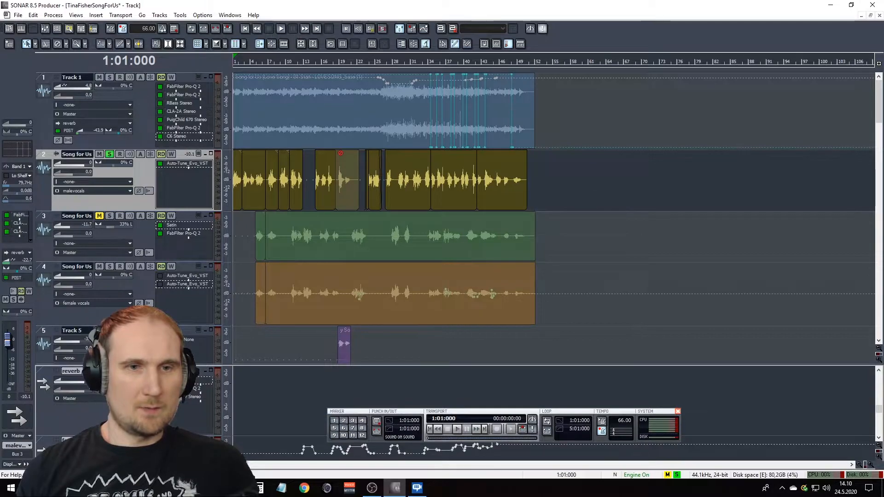
{"action": "scroll", "coordinate": [74, 405], "scroll_direction": "down", "scroll_amount": 1}
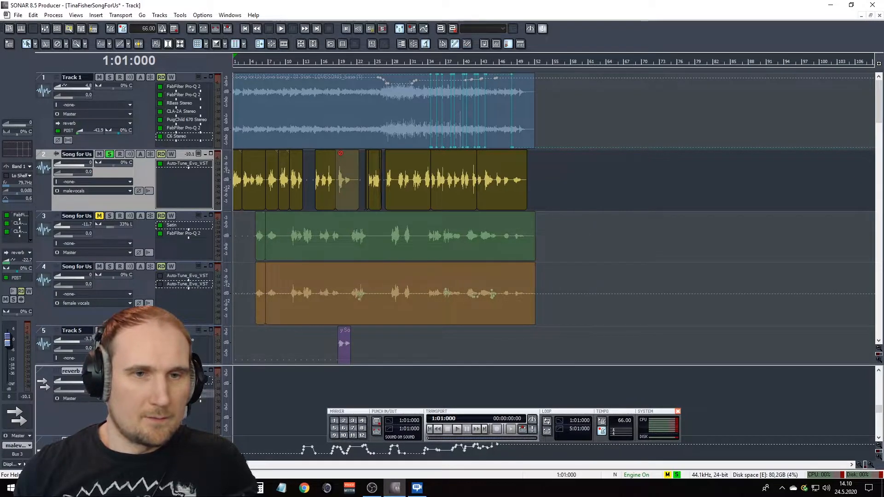
{"action": "double_click", "coordinate": [186, 381]}
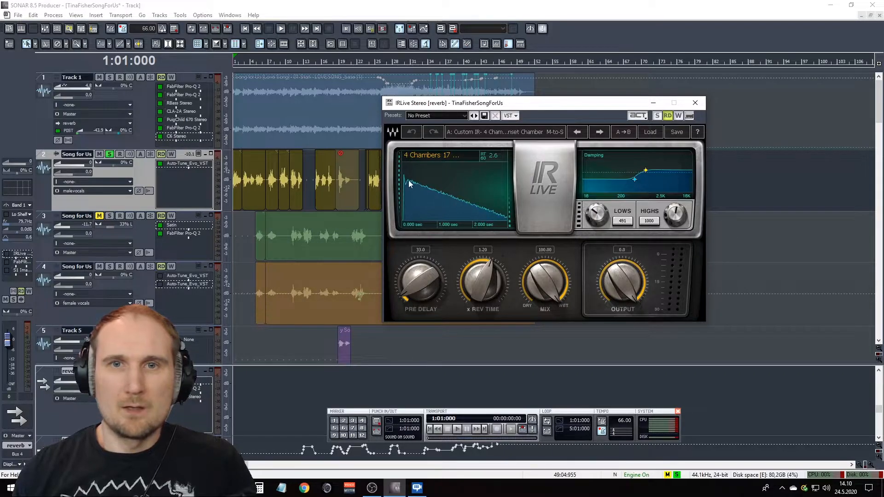
{"action": "left_click", "coordinate": [650, 132]}
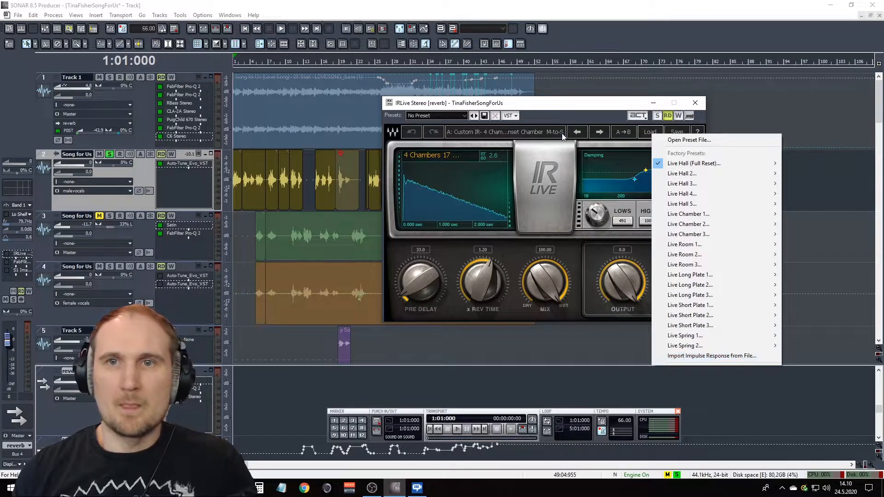
{"action": "left_click", "coordinate": [559, 105]}
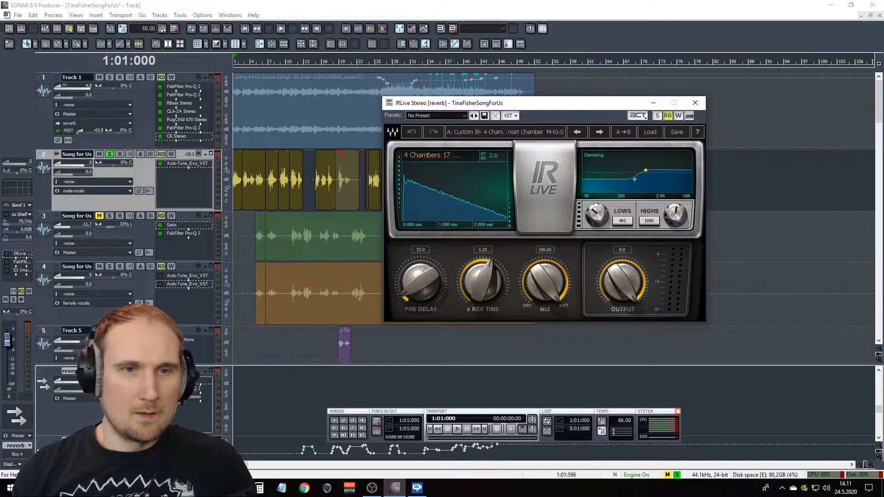
Enable IRLive Stereo on the reverb bus and play the male vocal from the start
{"action": "left_click", "coordinate": [160, 381]}
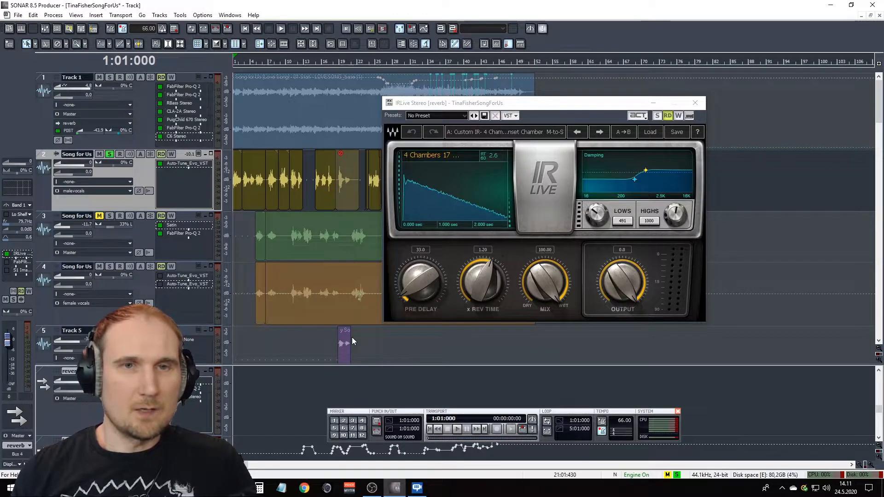
{"action": "key", "text": "space"}
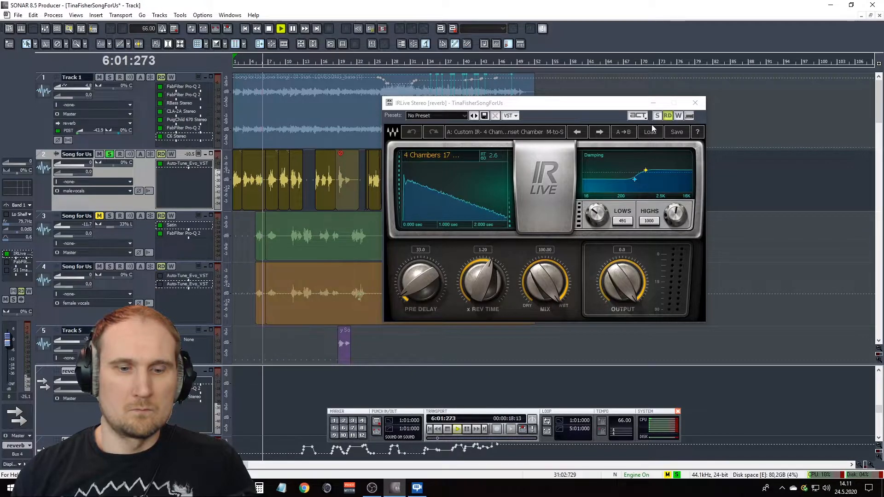
{"action": "key", "text": "space"}
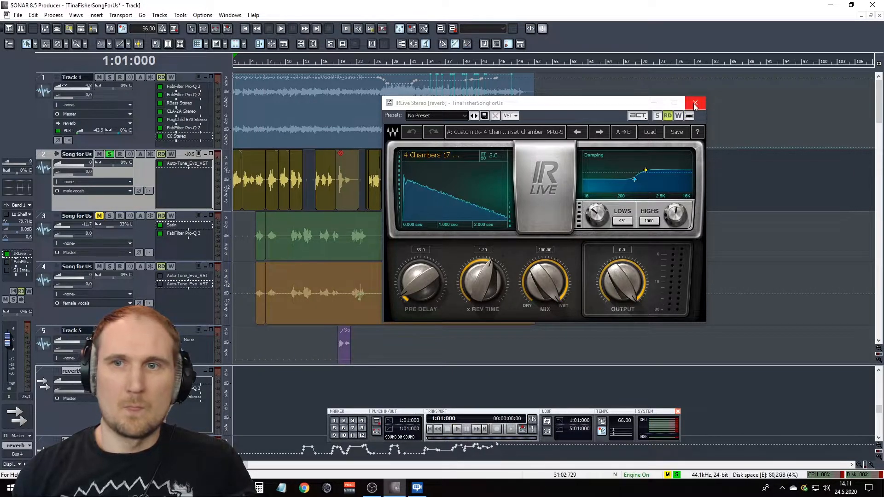
{"action": "left_click", "coordinate": [695, 103]}
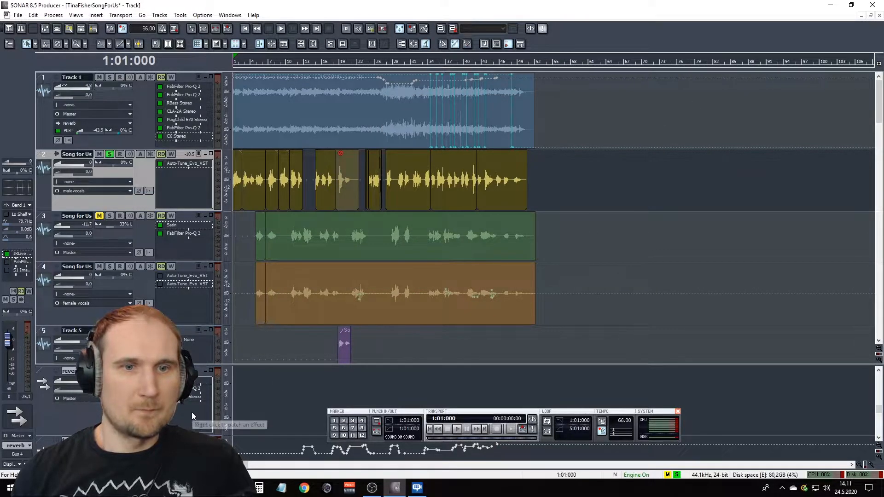
Review the FabFilter Pro-Q 2 curve on the reverb bus, enable the EQ and play the male vocal from the start
{"action": "double_click", "coordinate": [197, 390]}
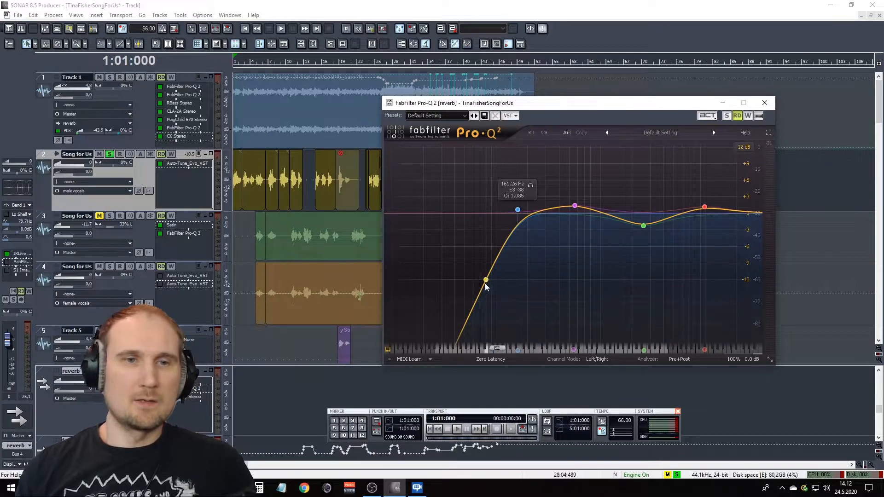
{"action": "left_click", "coordinate": [767, 106]}
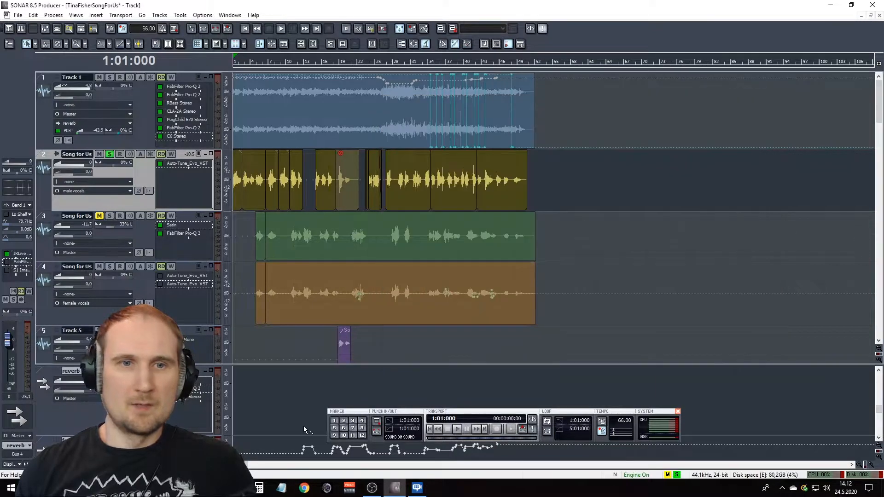
{"action": "key", "text": "space"}
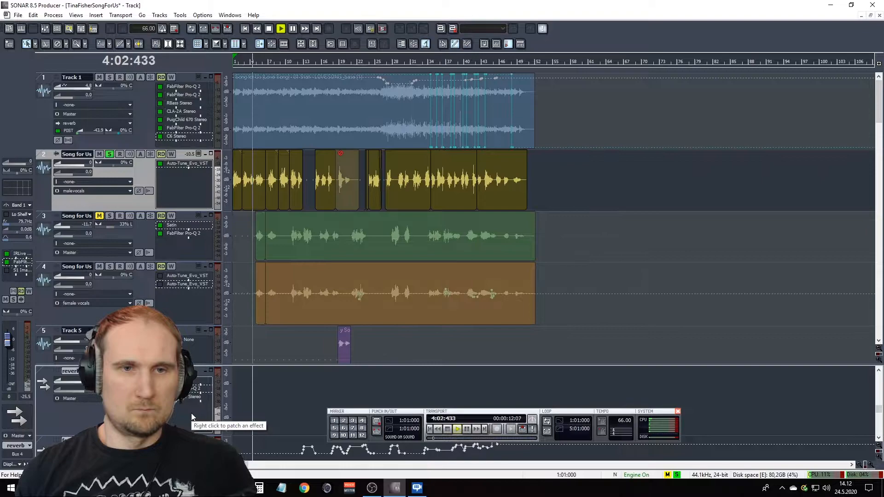
{"action": "key", "text": "space"}
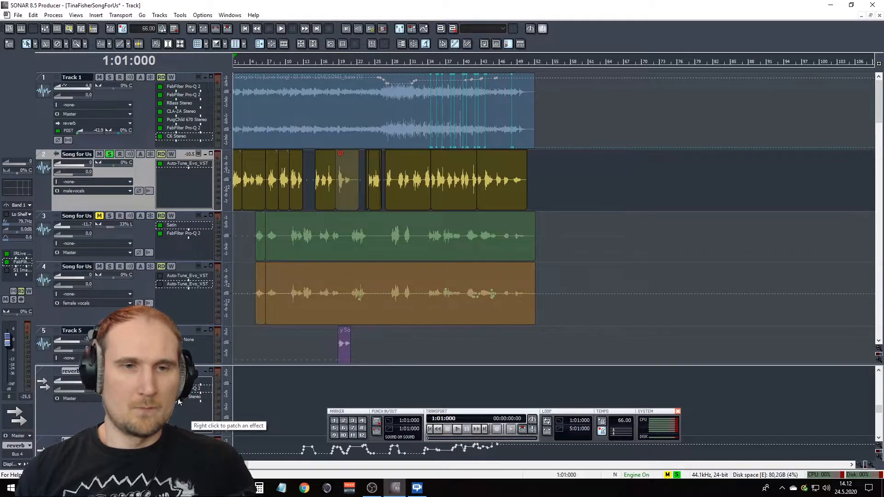
Review the S1 Imager Stereo on the reverb bus, enable it and play the male vocal twice from the start
{"action": "double_click", "coordinate": [190, 397]}
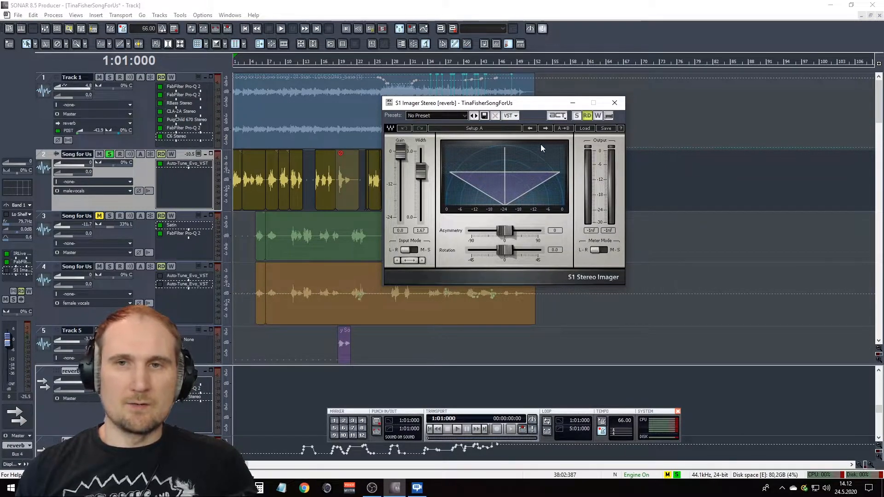
{"action": "left_click", "coordinate": [614, 103]}
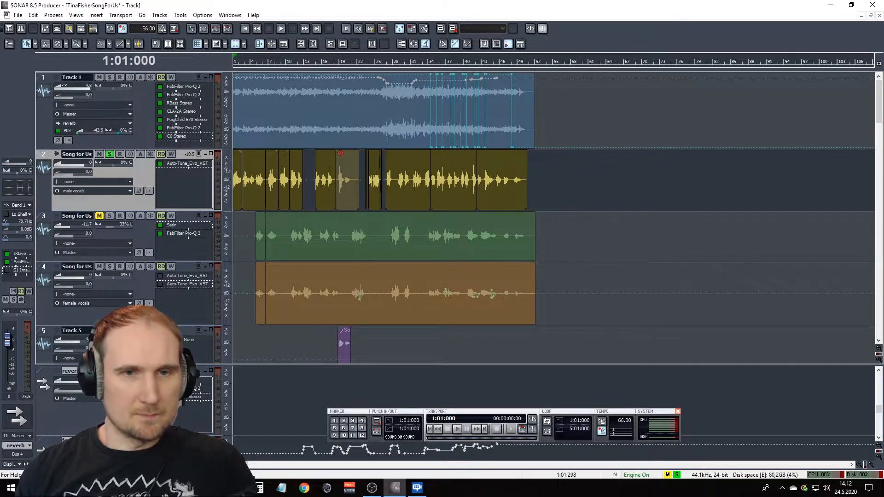
{"action": "key", "text": "space"}
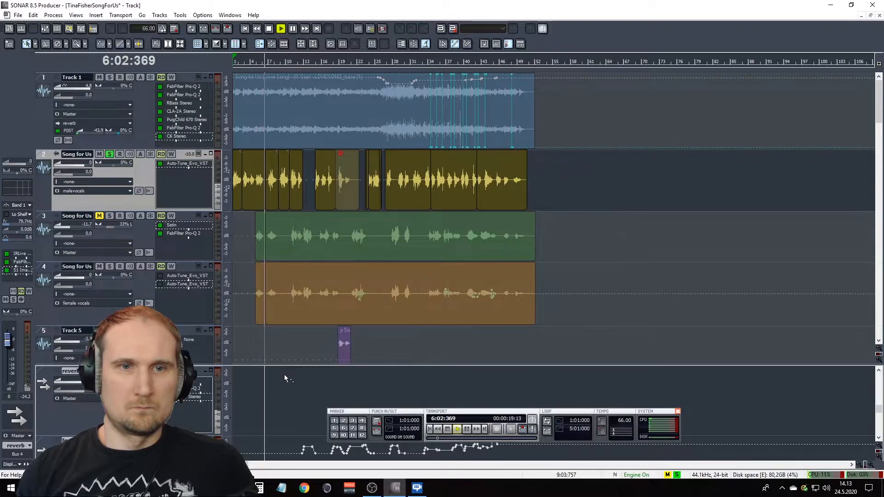
{"action": "key", "text": "space"}
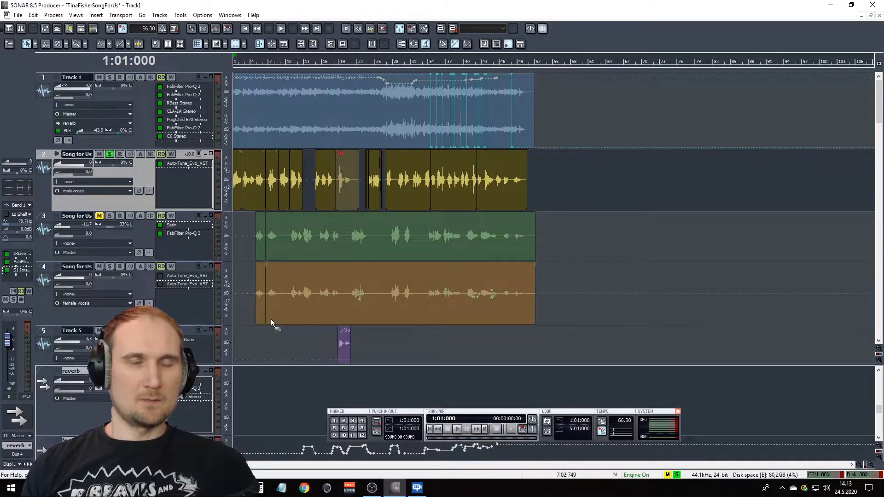
{"action": "key", "text": "space"}
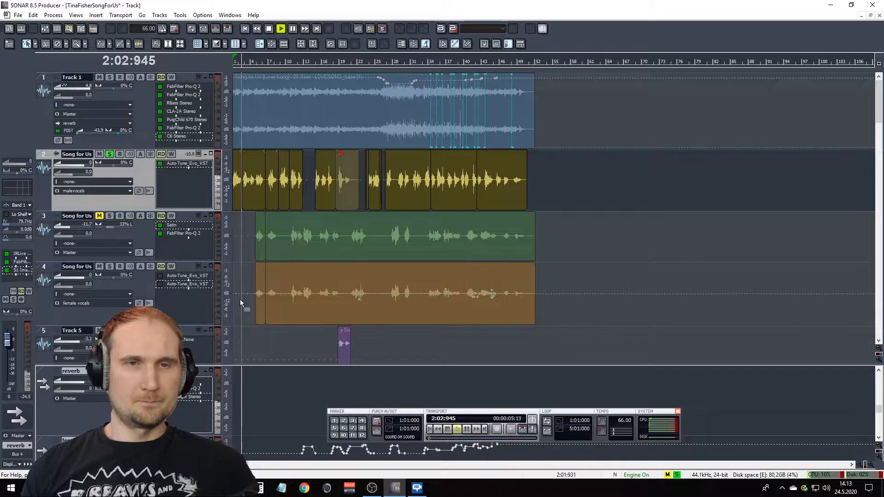
{"action": "key", "text": "space"}
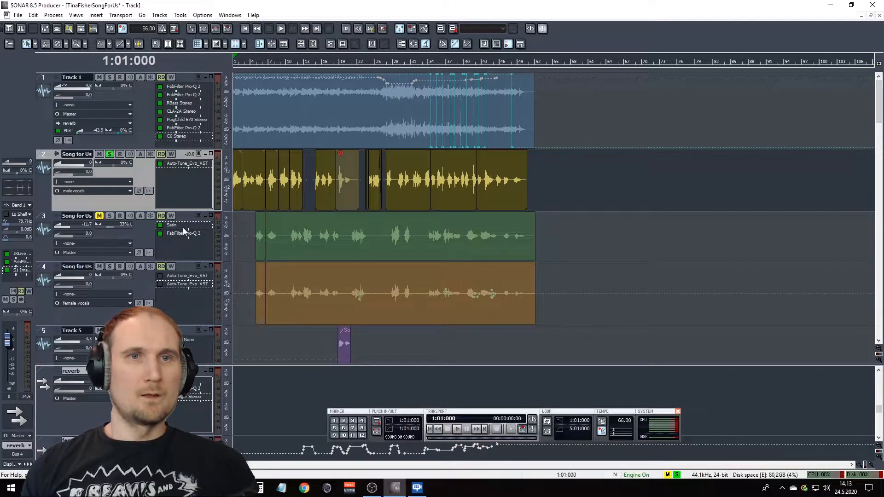
Solo Track 1 instead of the male vocal and play it, switching its reverb send off and back on to compare
{"action": "left_click", "coordinate": [110, 154]}
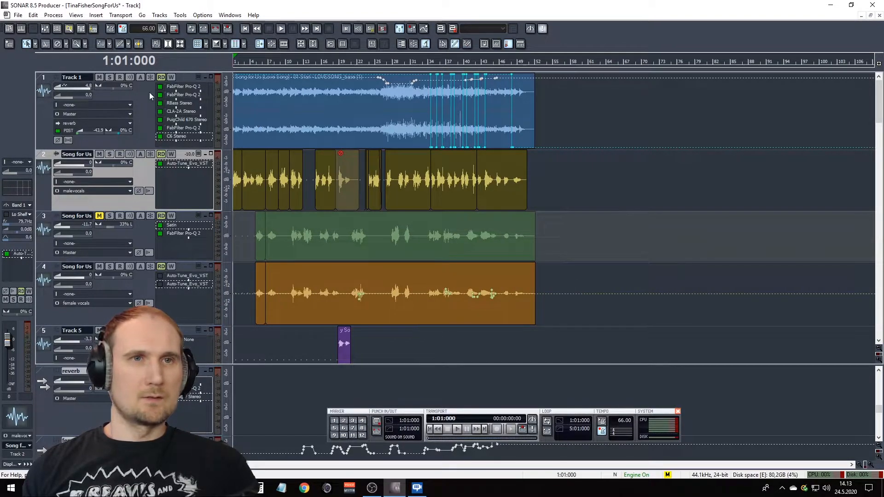
{"action": "left_click", "coordinate": [110, 76]}
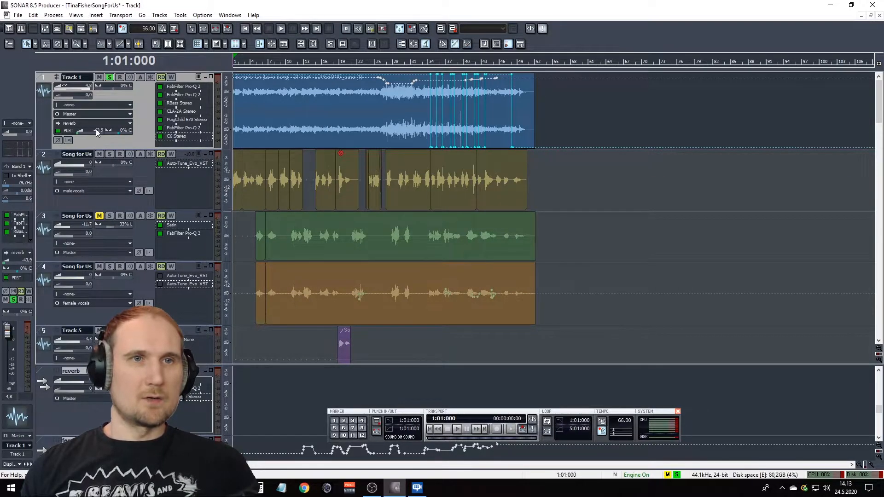
{"action": "key", "text": "space"}
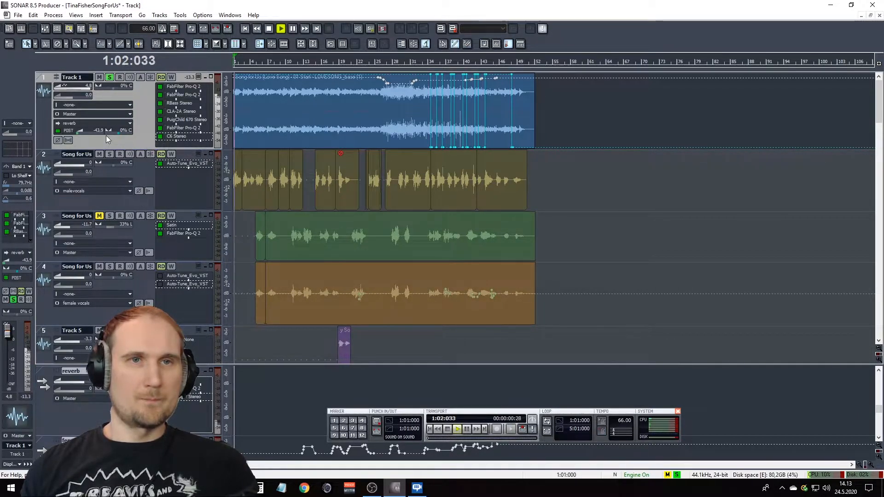
{"action": "left_click", "coordinate": [57, 131]}
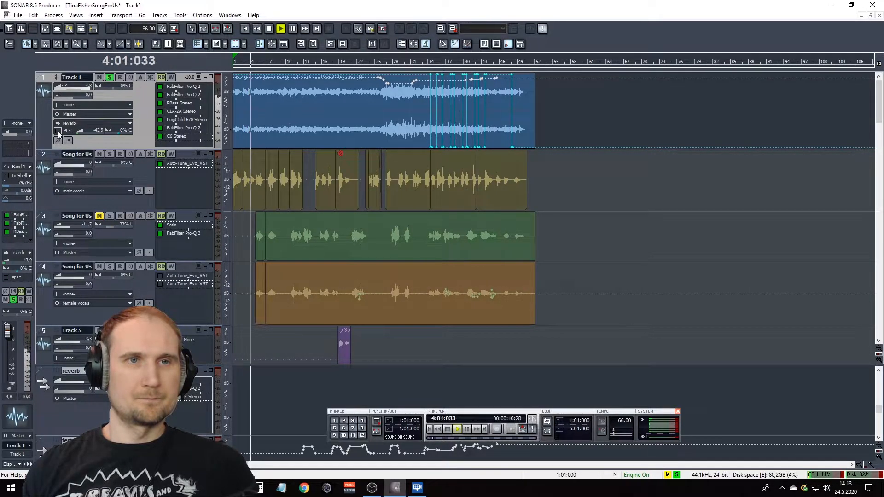
{"action": "left_click", "coordinate": [57, 132]}
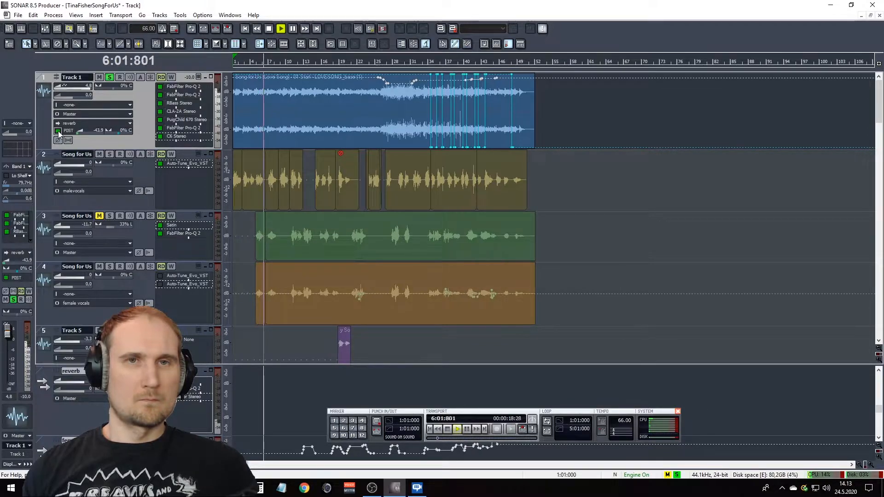
{"action": "key", "text": "space"}
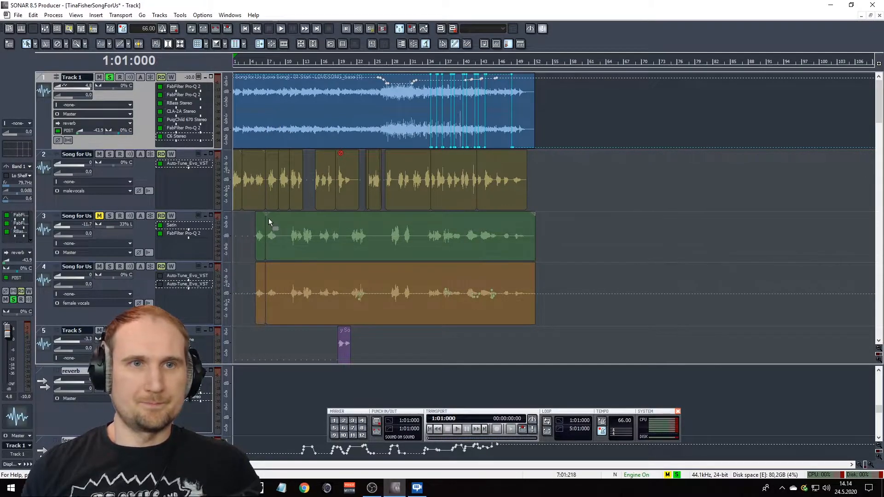
Solo the male vocal on track 2 together with Track 1 and play both from the start
{"action": "left_click", "coordinate": [109, 153]}
{"action": "left_click", "coordinate": [142, 178]}
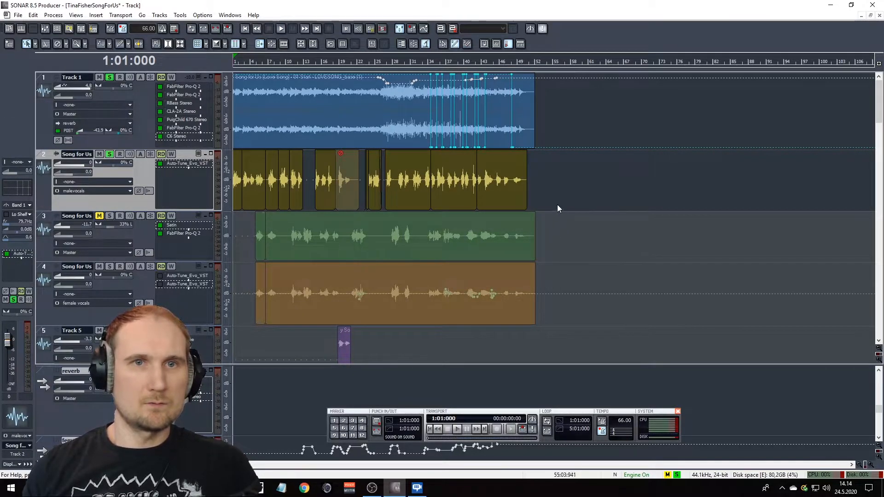
{"action": "key", "text": "space"}
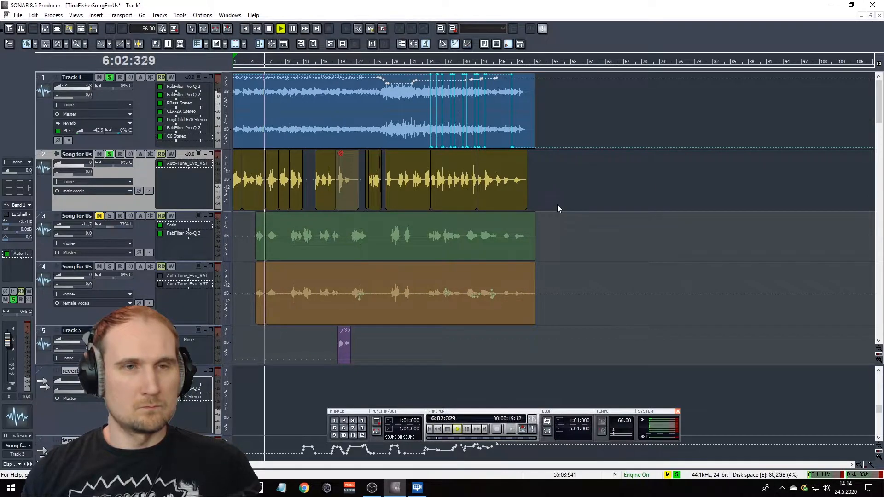
{"action": "key", "text": "space"}
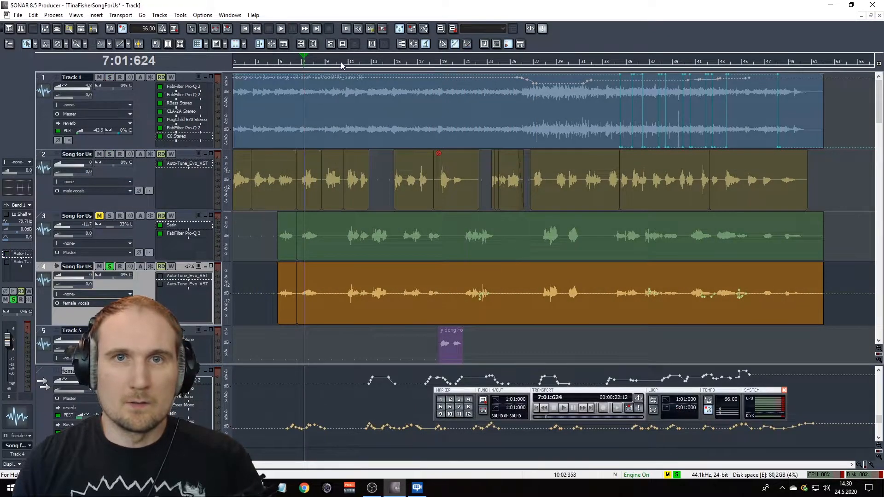
Move the playback position to bar 10, then enable and open the first Auto-Tune Evo on the female vocal in track 4
{"action": "left_click_drag", "start_coordinate": [341, 62], "coordinate": [348, 64]}
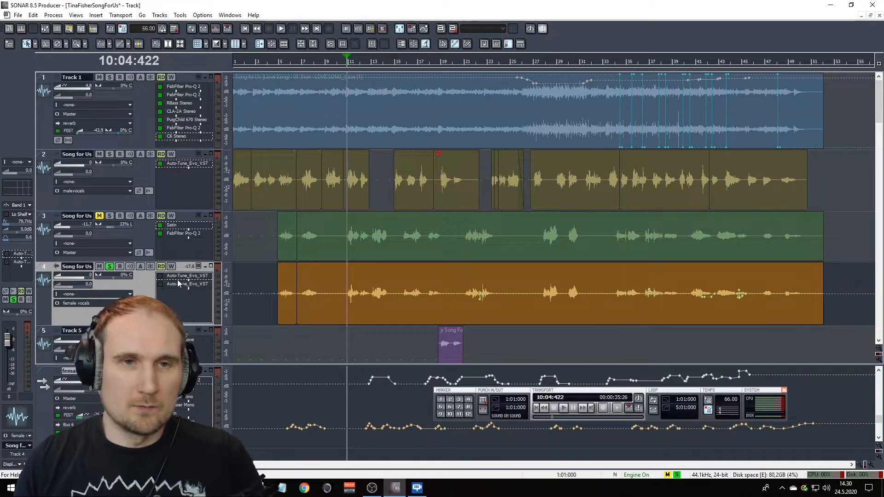
{"action": "left_click", "coordinate": [160, 276]}
{"action": "double_click", "coordinate": [184, 275]}
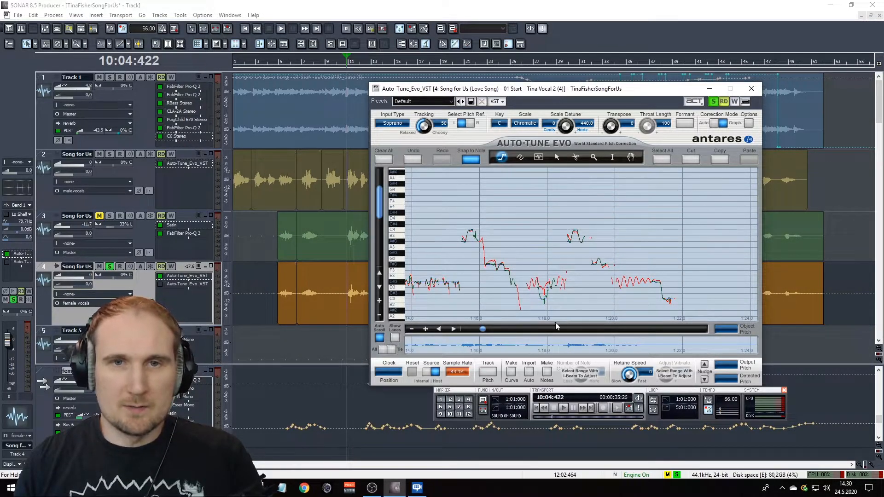
Play the female vocal from bar 10, enable the second Auto-Tune Evo on track 4 and close the open Auto-Tune window
{"action": "key", "text": "space"}
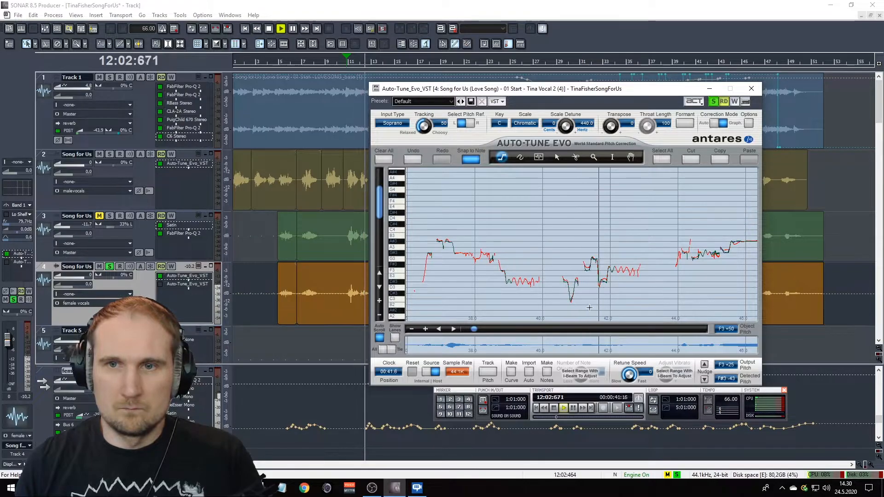
{"action": "key", "text": "space"}
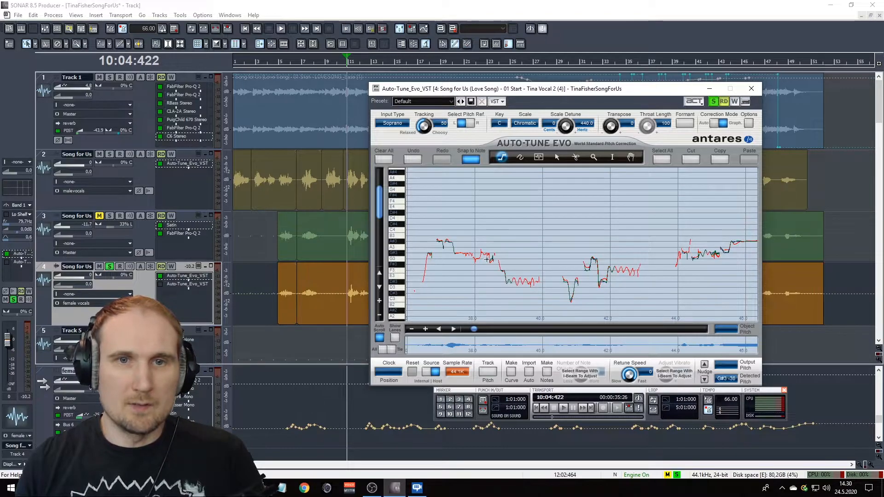
{"action": "left_click", "coordinate": [160, 284]}
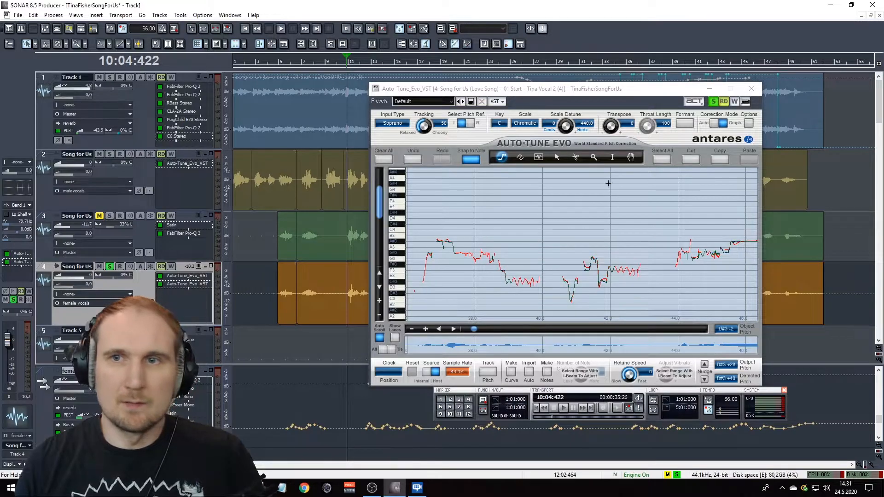
{"action": "left_click", "coordinate": [752, 87]}
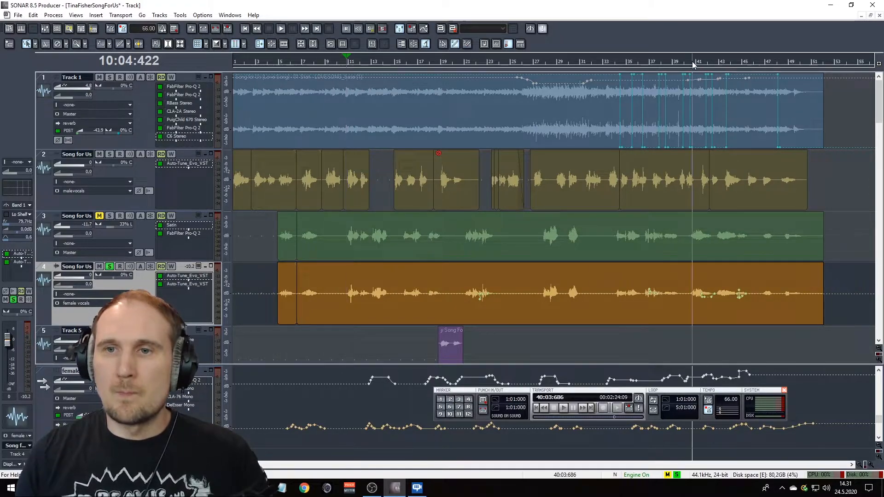
Move the playback position to bar 40 and play the female vocal from there
{"action": "left_click", "coordinate": [692, 67]}
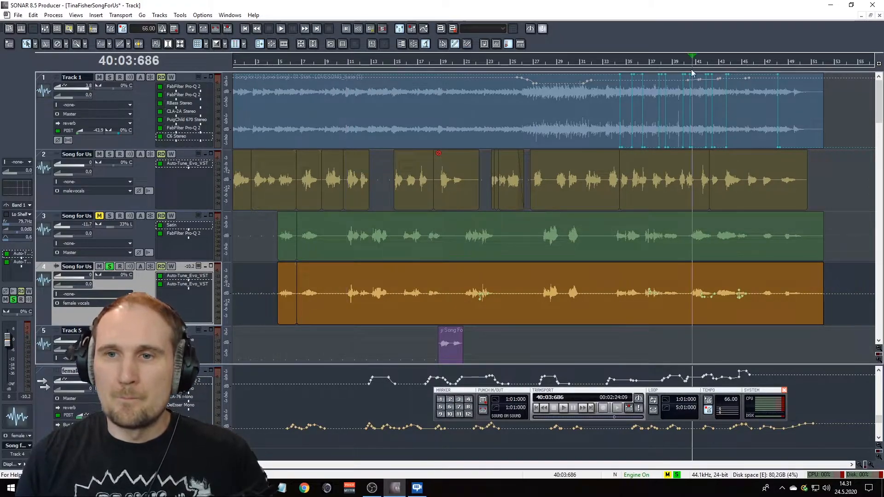
{"action": "key", "text": "space"}
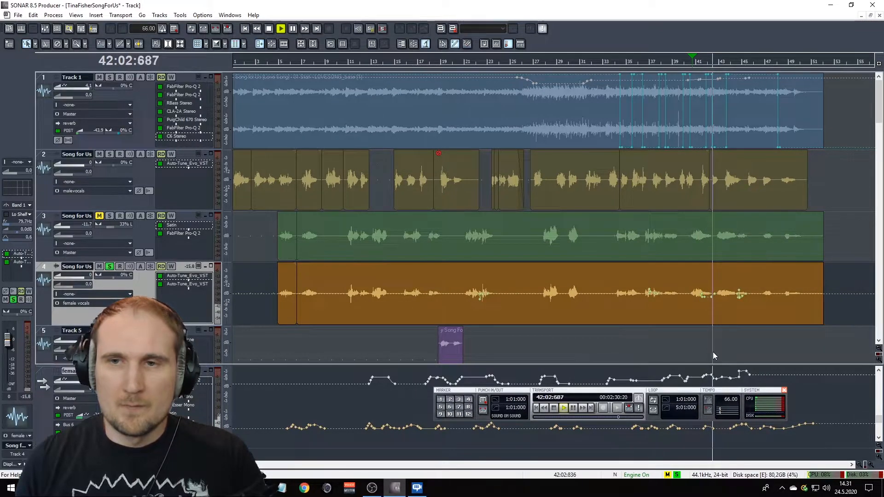
{"action": "key", "text": "space"}
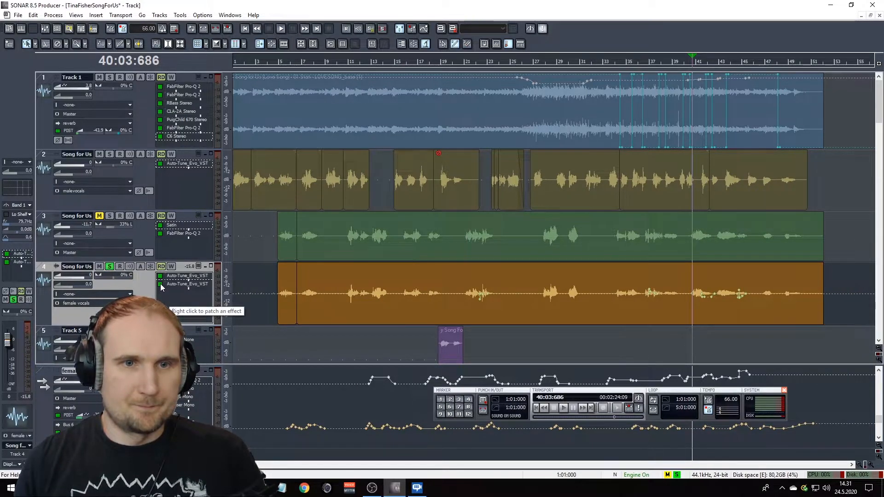
Move the playback position back to the end of bar 10 and play the female vocal
{"action": "left_click", "coordinate": [343, 63]}
{"action": "left_click", "coordinate": [349, 63]}
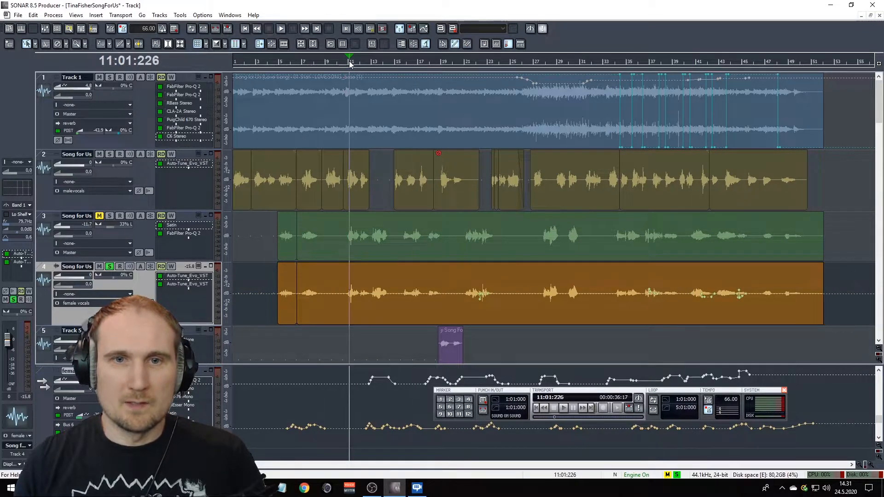
{"action": "key", "text": "space"}
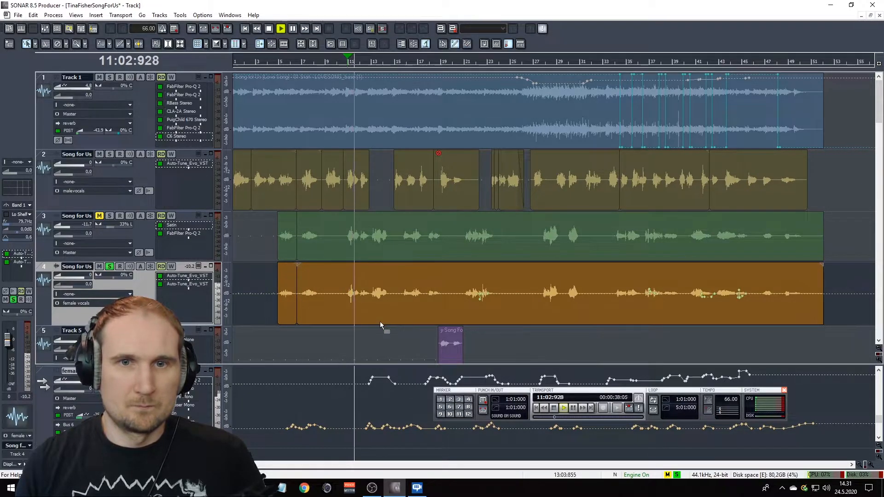
{"action": "key", "text": "space"}
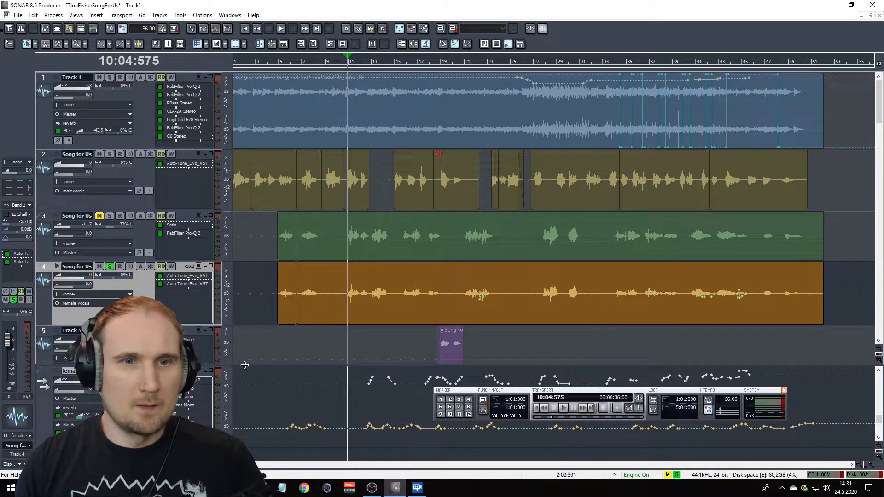
Review the FabFilter Pro-Q 2 on the female vocals bus, enable it and play the vocal from bar 10
{"action": "double_click", "coordinate": [193, 381]}
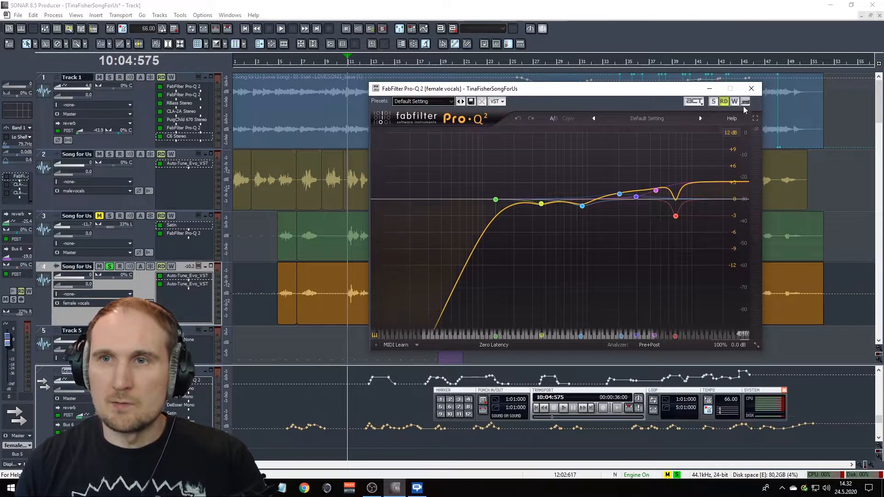
{"action": "left_click", "coordinate": [753, 89]}
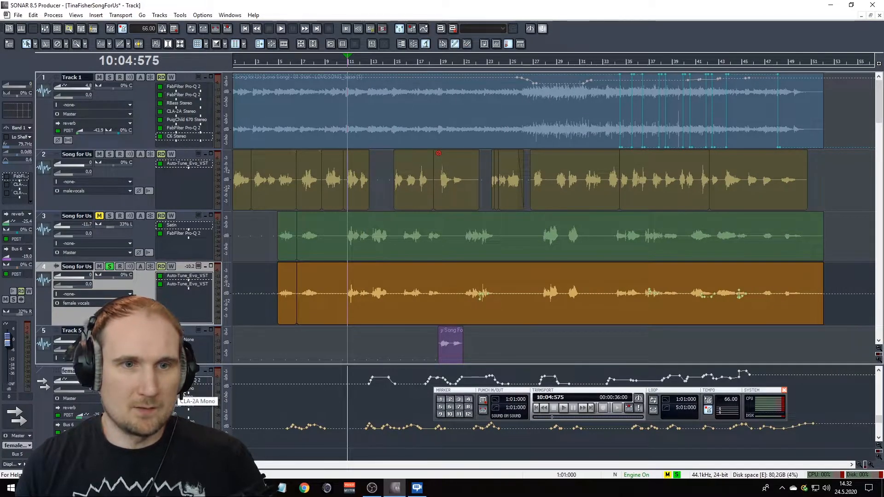
{"action": "key", "text": "space"}
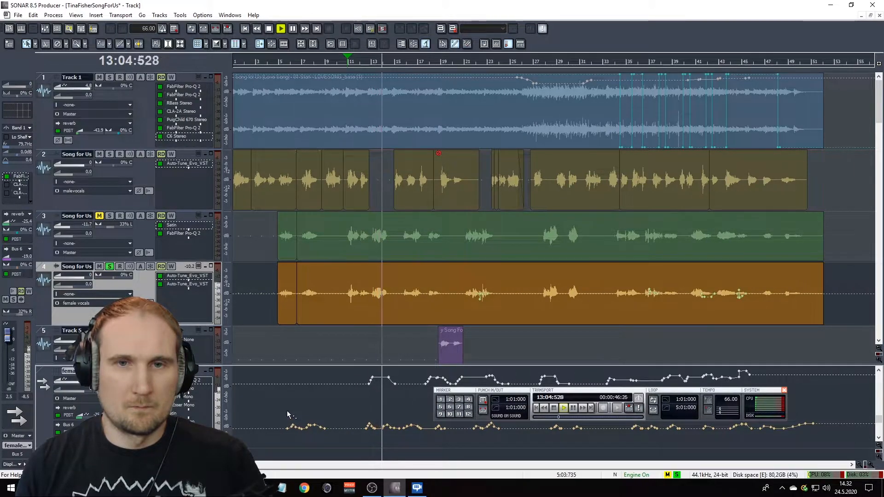
{"action": "key", "text": "space"}
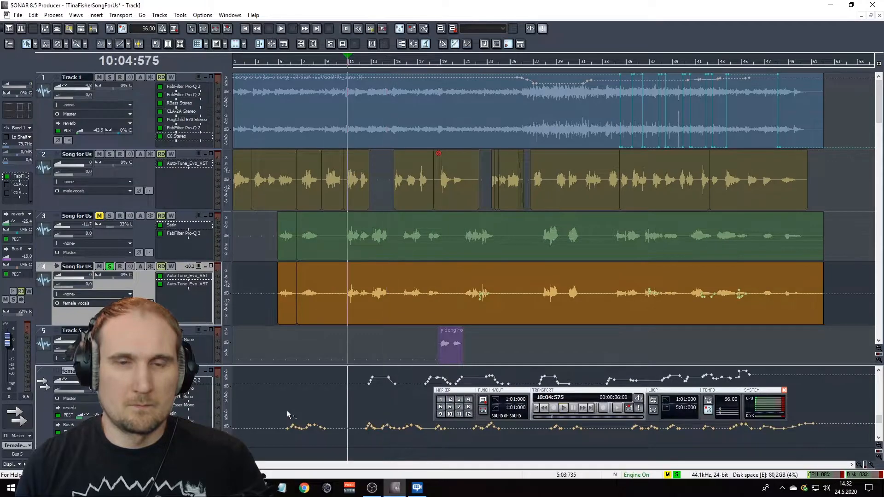
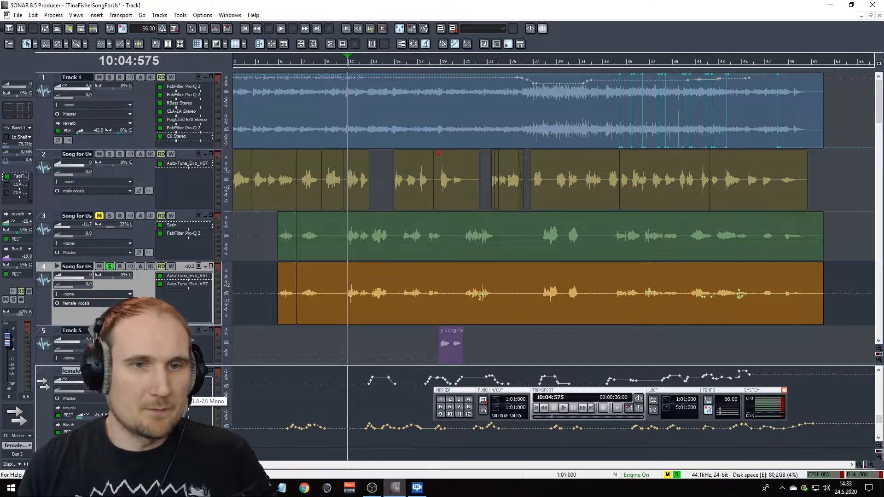
Review and enable the CLA-2A Mono on the female vocals bus, enable the second CLA compressor and play the vocal after each
{"action": "double_click", "coordinate": [186, 403]}
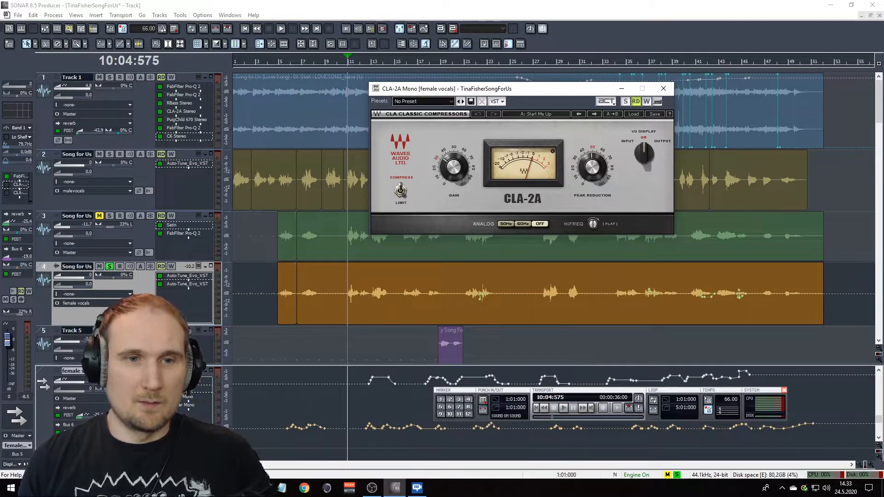
{"action": "key", "text": "space"}
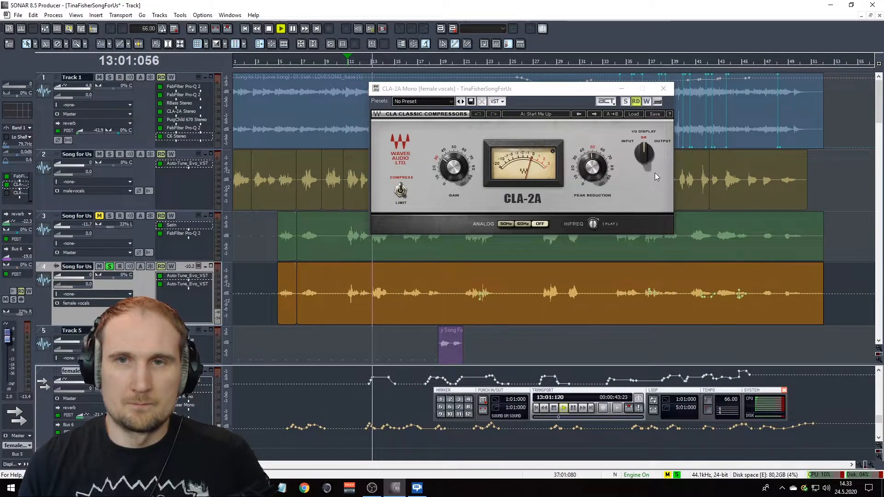
{"action": "left_click", "coordinate": [664, 92]}
{"action": "key", "text": "space"}
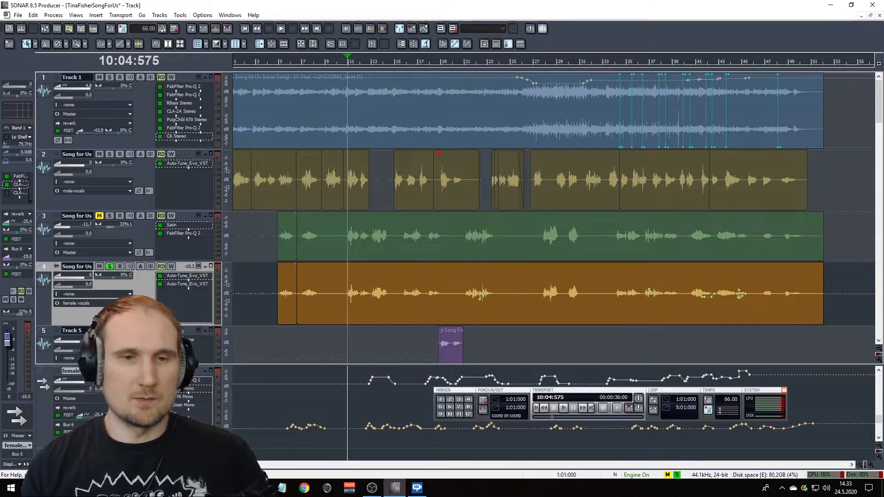
{"action": "key", "text": "space"}
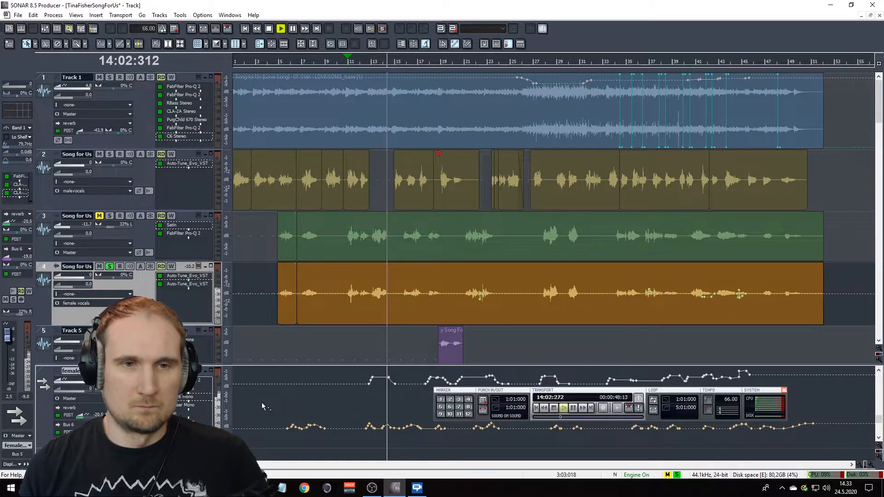
{"action": "key", "text": "space"}
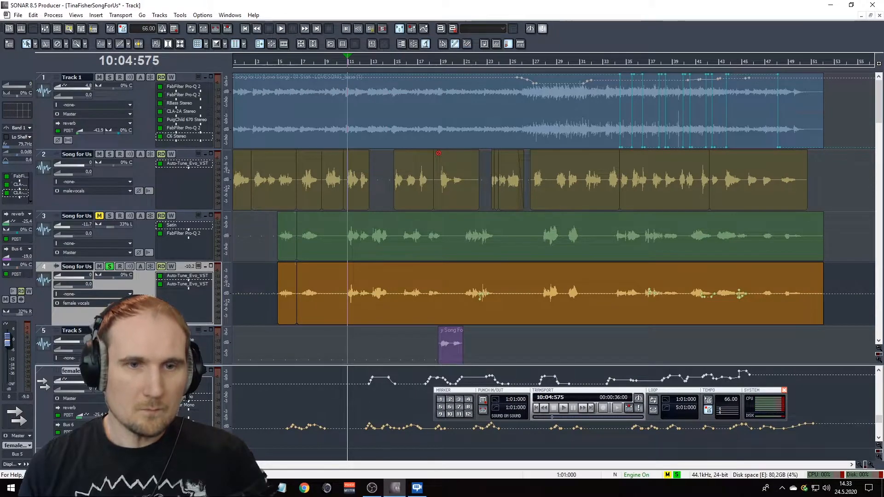
Open and enable the DeEsser Mono on the female vocals bus, and compare playback from bar 10 with it on and bypassed
{"action": "double_click", "coordinate": [181, 405]}
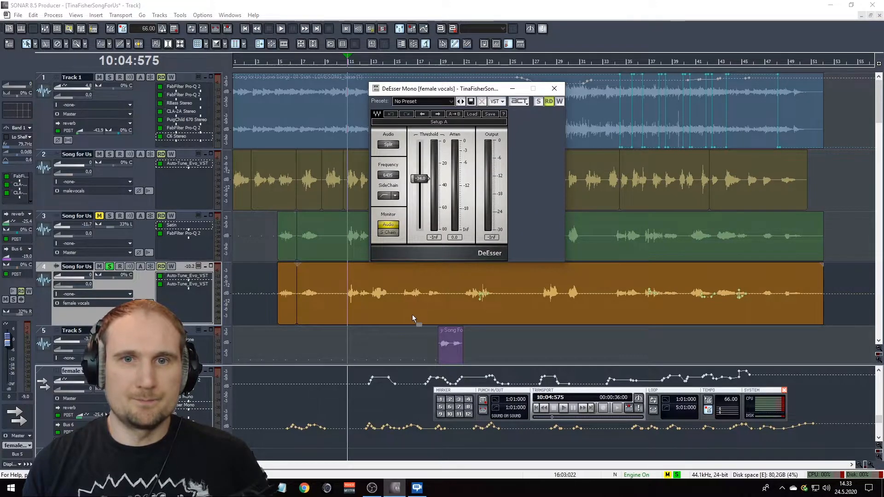
{"action": "key", "text": "space"}
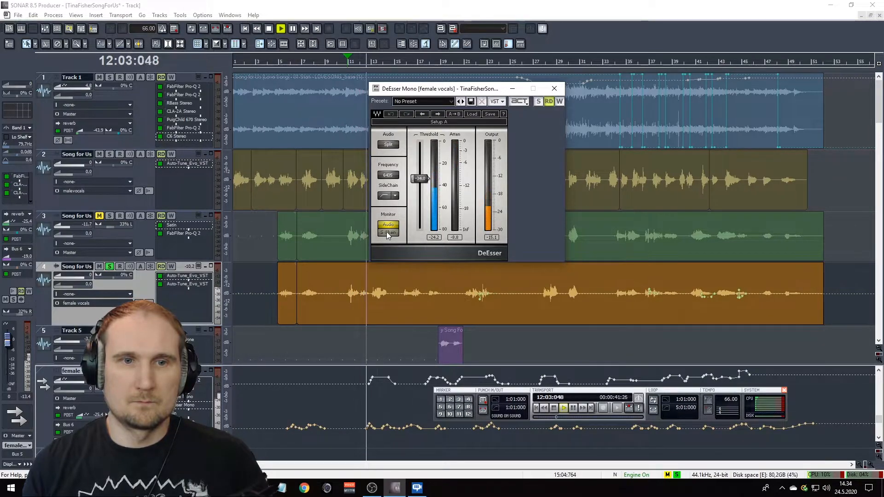
{"action": "key", "text": "space"}
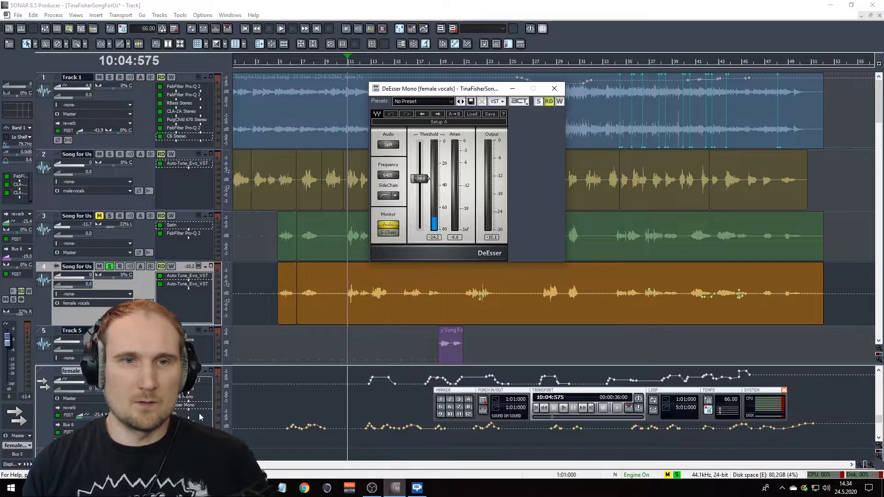
{"action": "key", "text": "space"}
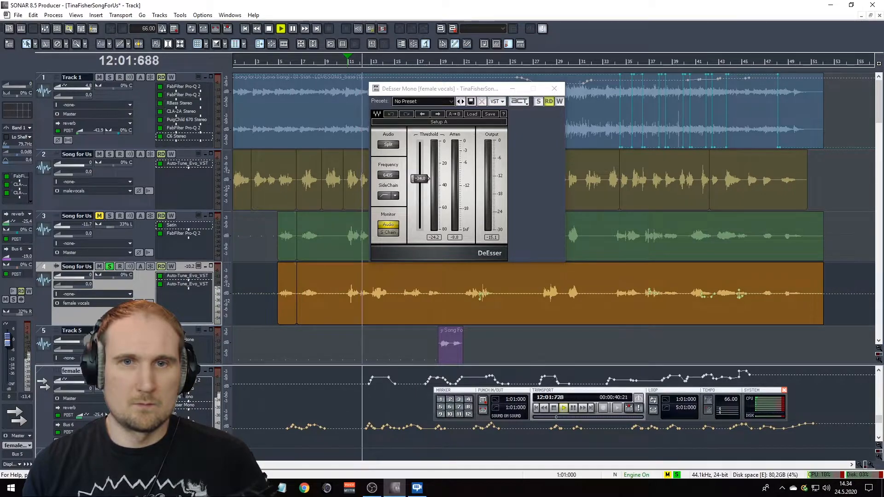
{"action": "key", "text": "space"}
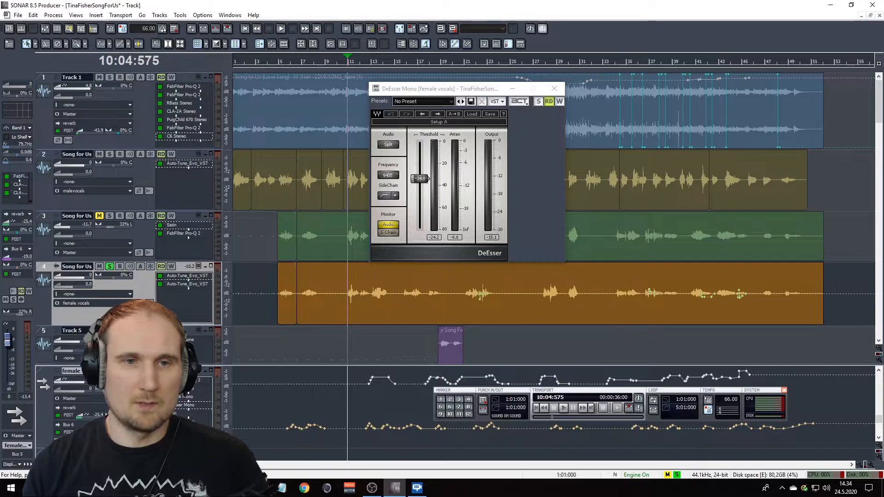
{"action": "key", "text": "space"}
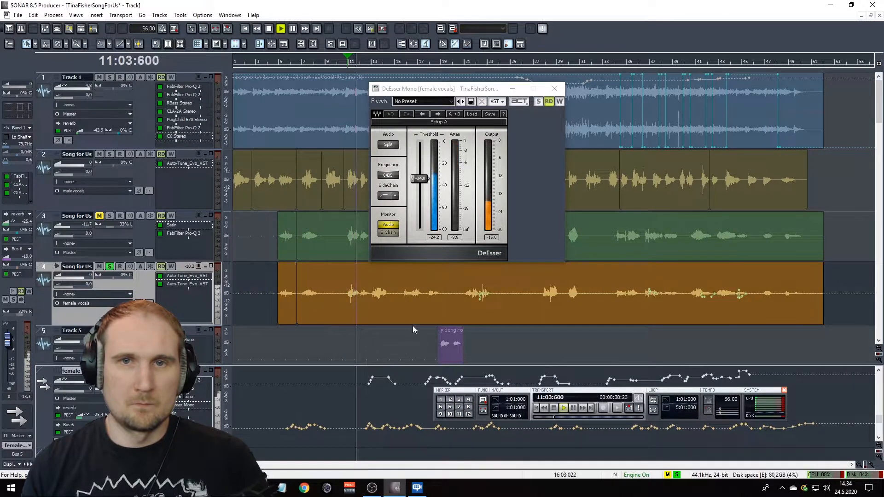
{"action": "left_click", "coordinate": [555, 89]}
{"action": "key", "text": "space"}
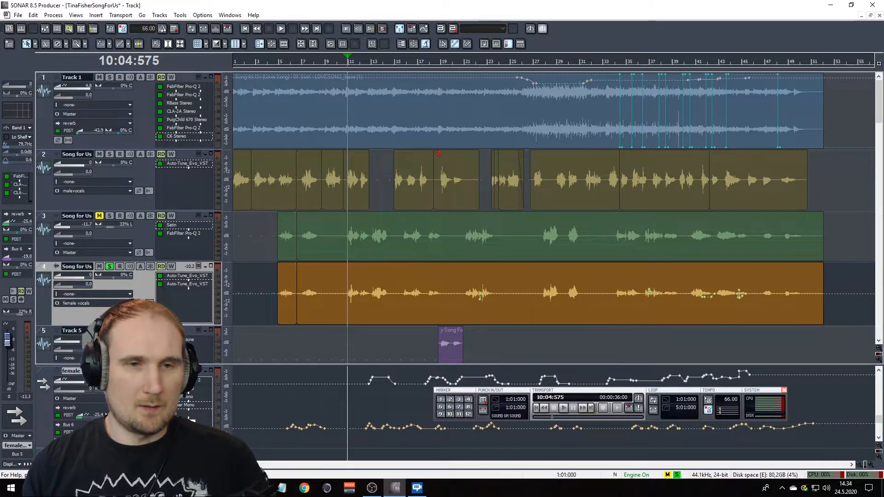
Review the Satin tape machine on the female vocals bus and play the female vocal twice from bar 10 to compare
{"action": "double_click", "coordinate": [173, 414]}
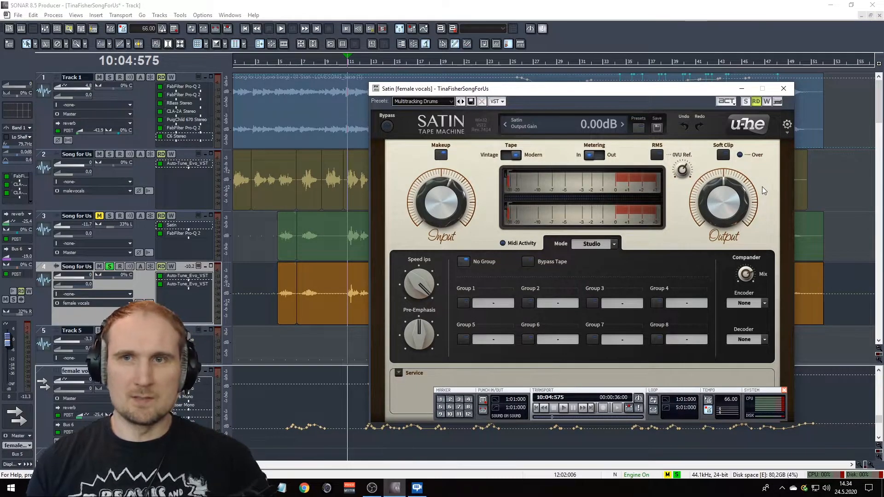
{"action": "left_click", "coordinate": [784, 89]}
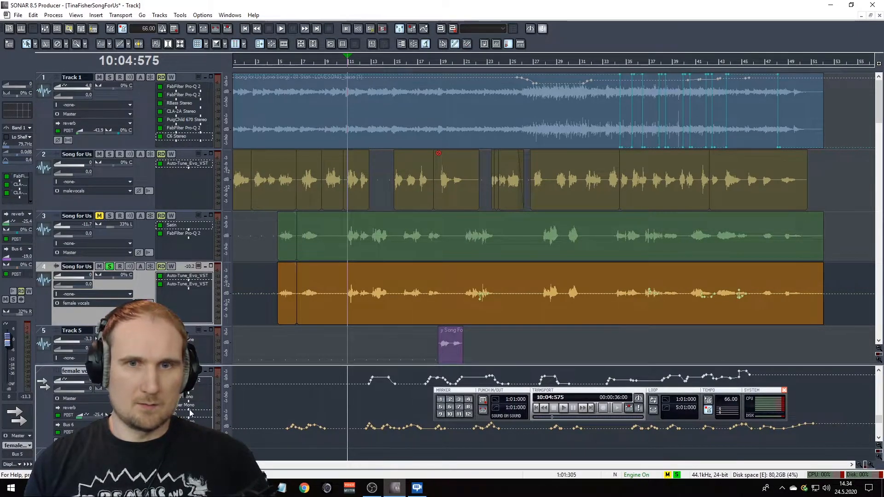
{"action": "key", "text": "space"}
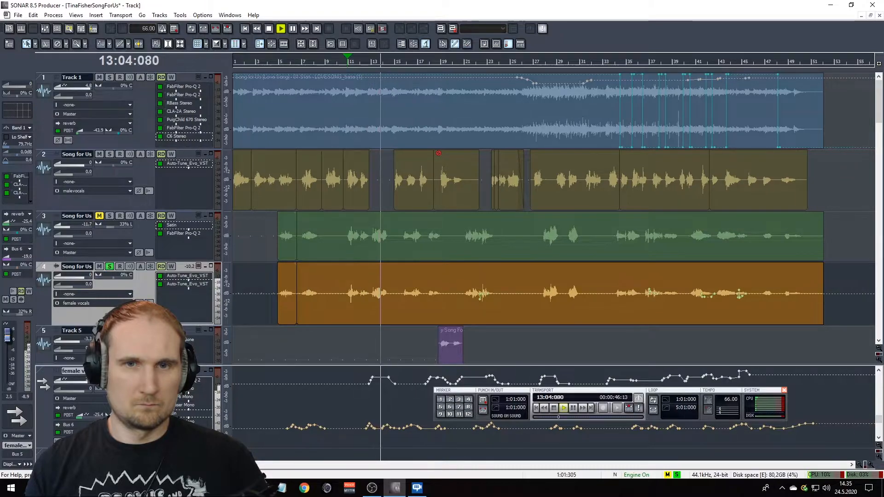
{"action": "key", "text": "space"}
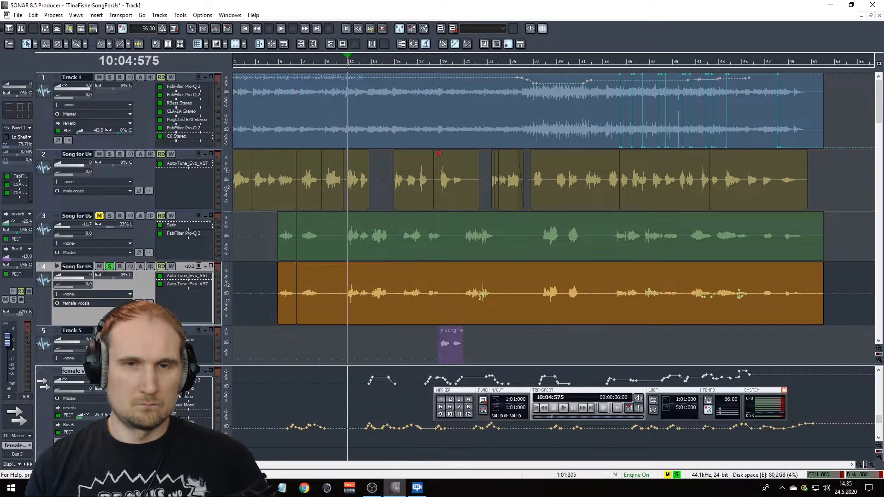
{"action": "key", "text": "space"}
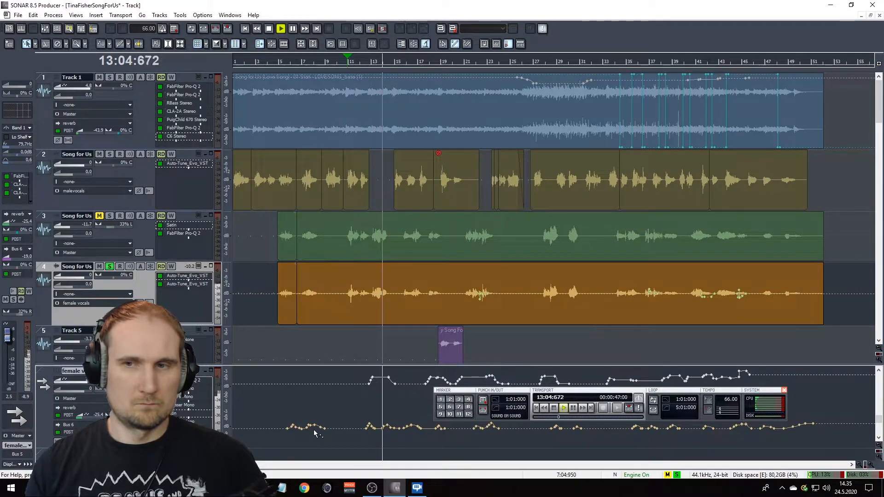
{"action": "key", "text": "space"}
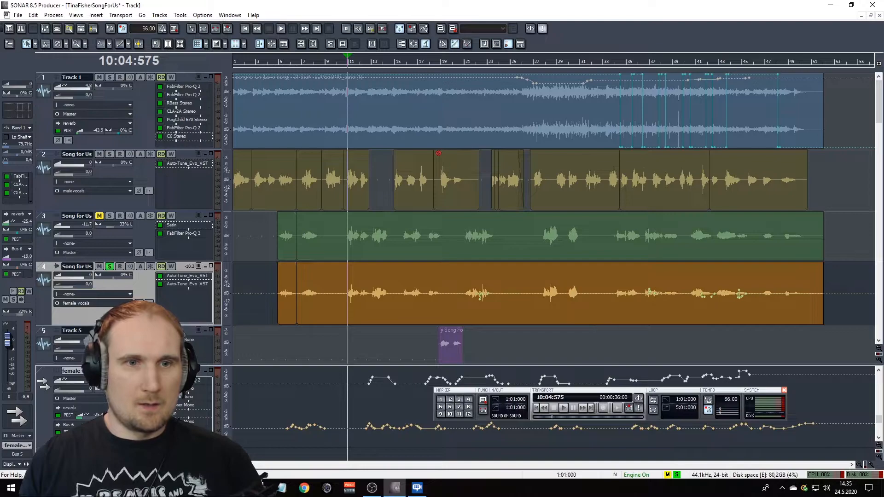
Review the settings of the other DeEsser Mono on the female vocals bus and close it
{"action": "double_click", "coordinate": [185, 405]}
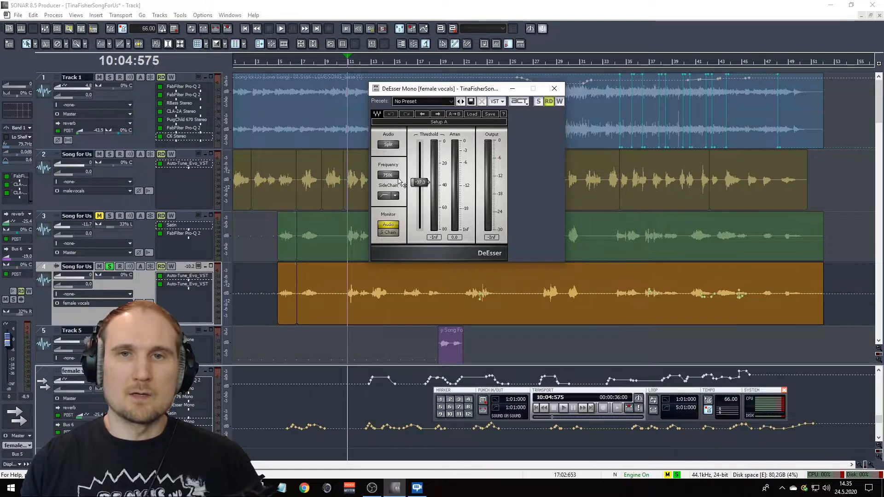
{"action": "left_click", "coordinate": [554, 88]}
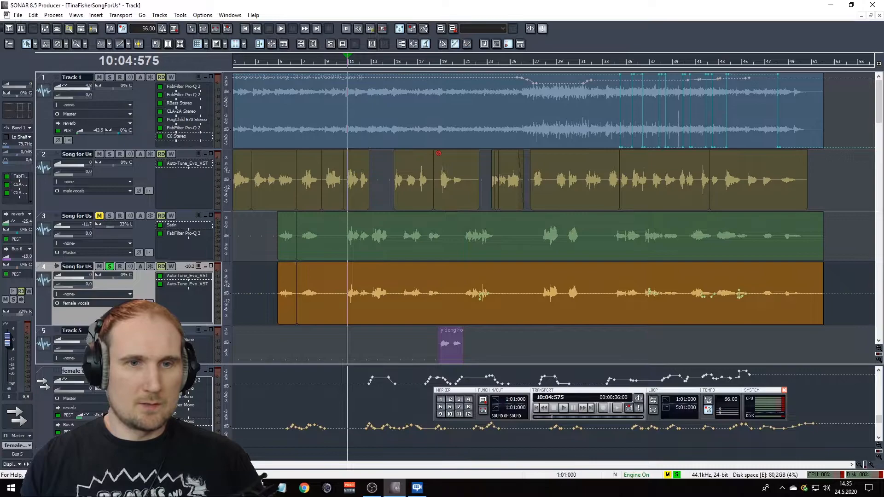
Play the female vocal from bar 10 while reviewing the second DeEsser Mono on the female vocals bus, replay it and close the plug-in
{"action": "key", "text": "space"}
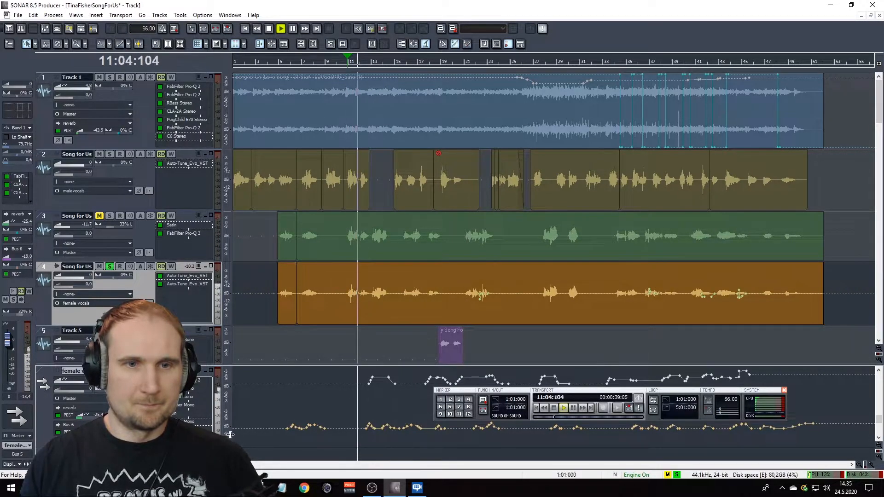
{"action": "double_click", "coordinate": [187, 405]}
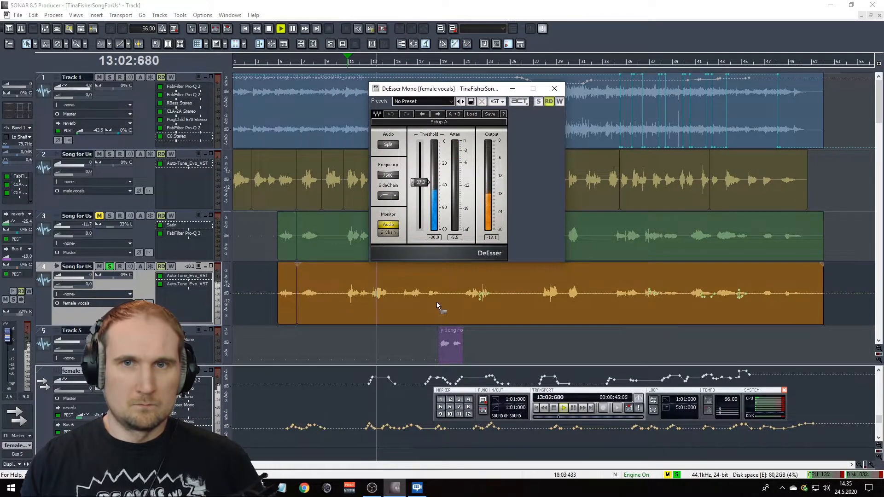
{"action": "key", "text": "space"}
{"action": "key", "text": "space"}
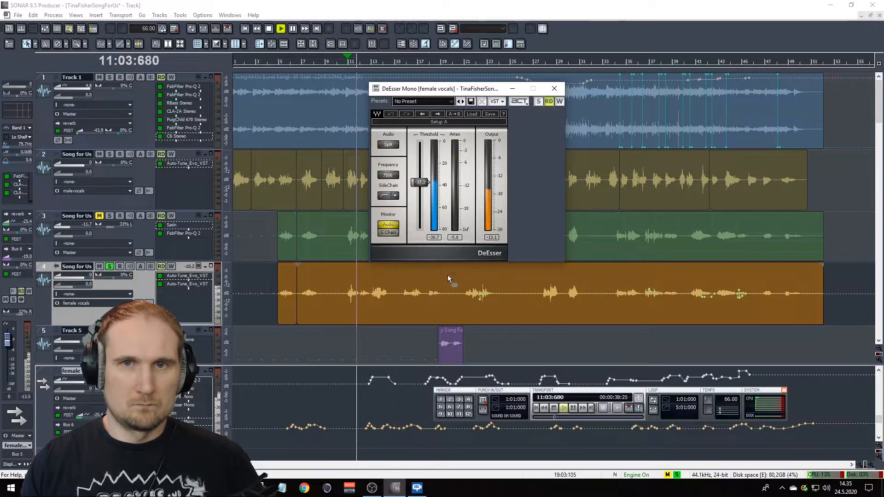
{"action": "key", "text": "space"}
{"action": "left_click", "coordinate": [555, 89]}
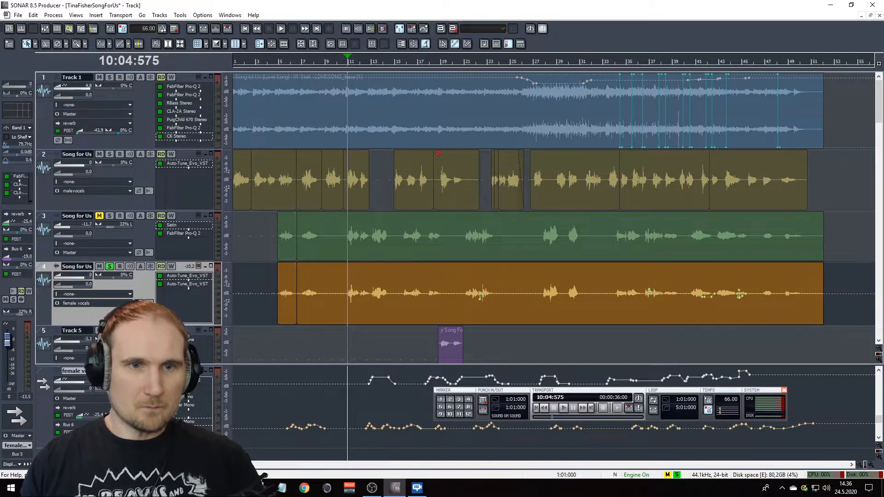
Review the RVox Mono settings on the female vocals bus, close the plug-in and play the female vocal from bar 10
{"action": "double_click", "coordinate": [186, 422]}
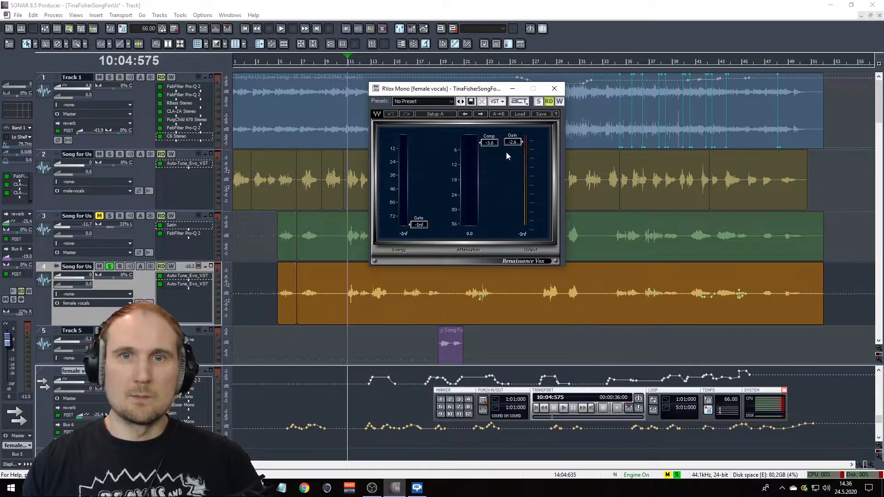
{"action": "left_click", "coordinate": [555, 89]}
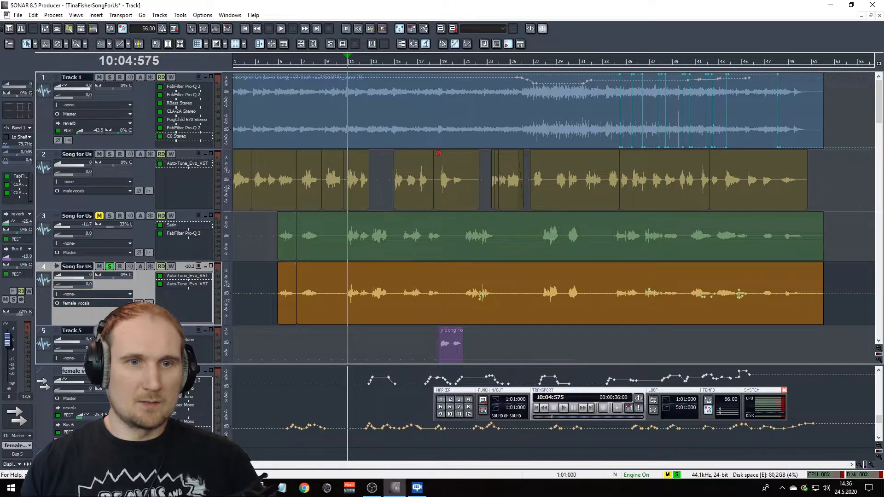
{"action": "key", "text": "space"}
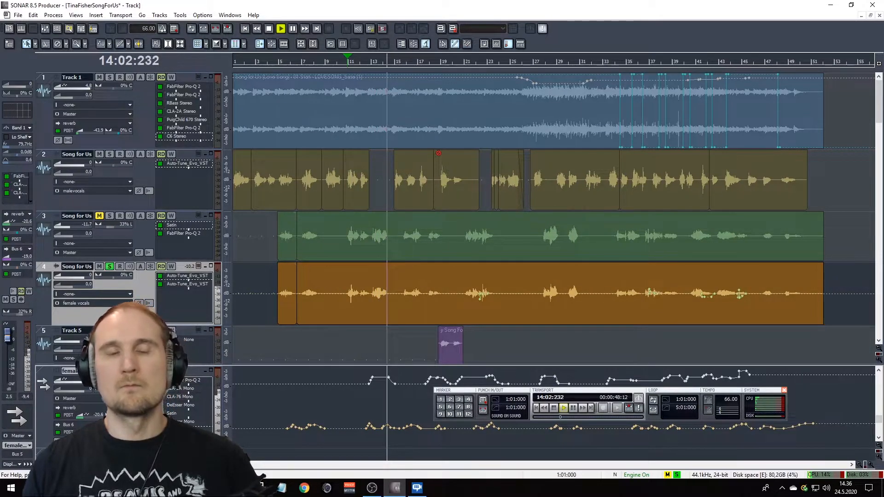
{"action": "key", "text": "space"}
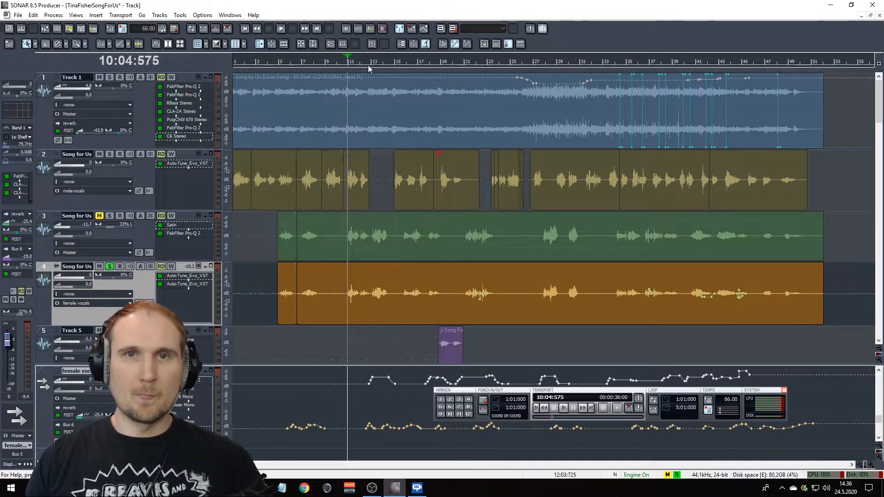
Solo the male vocal on track 2 alongside the female vocal, play both from bar 10, and unsolo track 2
{"action": "left_click", "coordinate": [109, 154]}
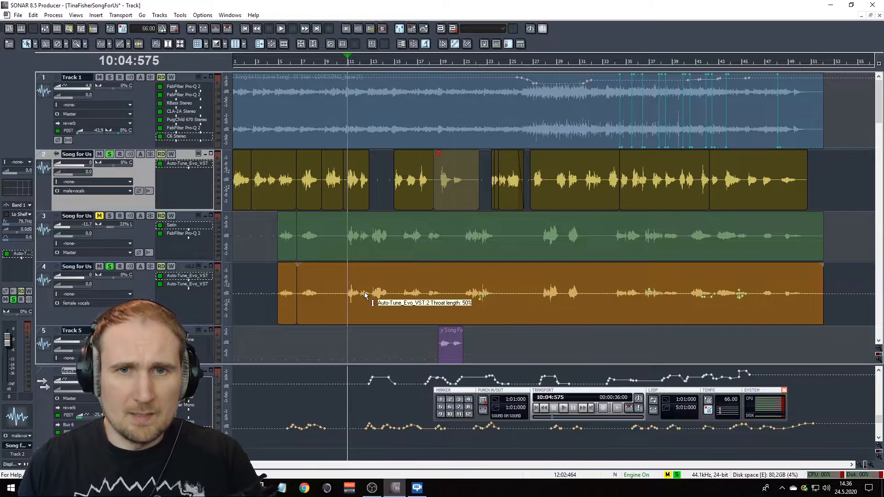
{"action": "key", "text": "space"}
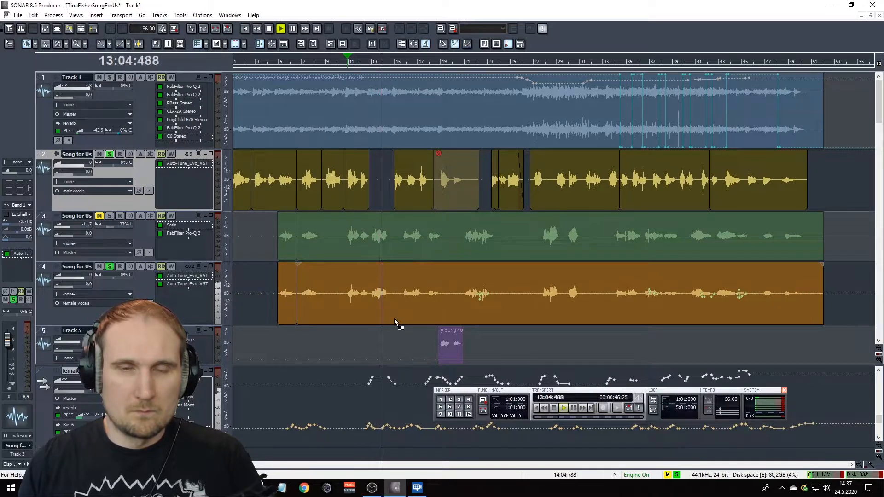
{"action": "key", "text": "space"}
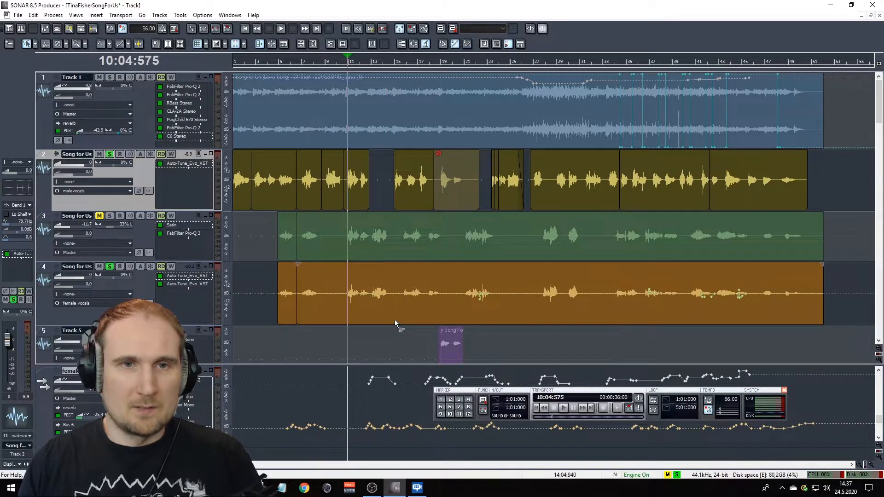
{"action": "left_click", "coordinate": [109, 154]}
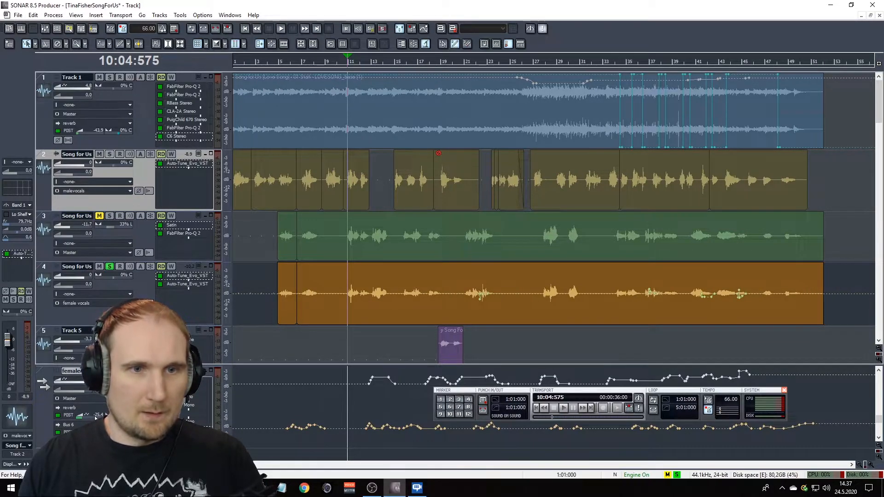
Select the reverb bus and play the female vocal from bar 10 to listen to its reverb
{"action": "scroll", "coordinate": [193, 417], "scroll_direction": "down", "scroll_amount": 1}
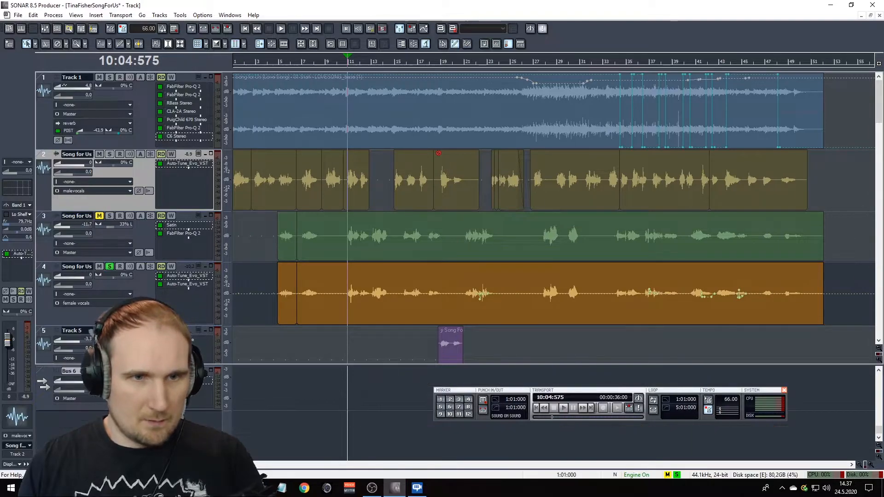
{"action": "scroll", "coordinate": [194, 417], "scroll_direction": "up", "scroll_amount": 2}
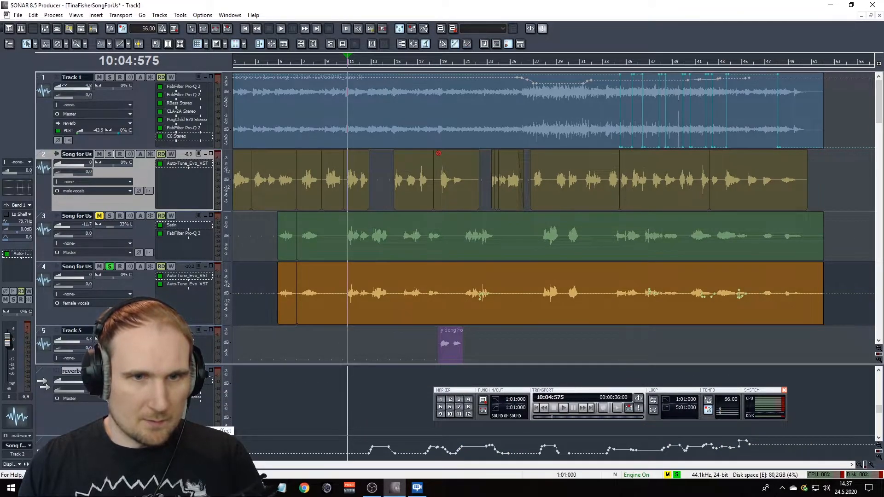
{"action": "right_click", "coordinate": [191, 420]}
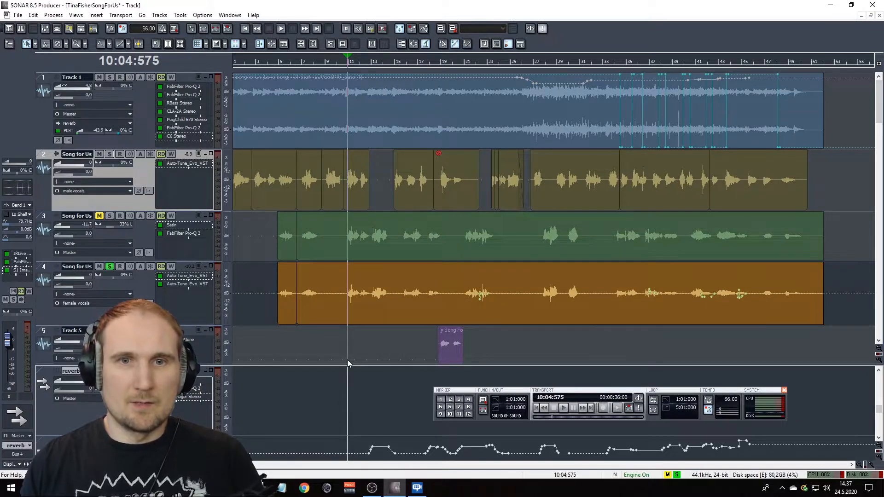
{"action": "key", "text": "space"}
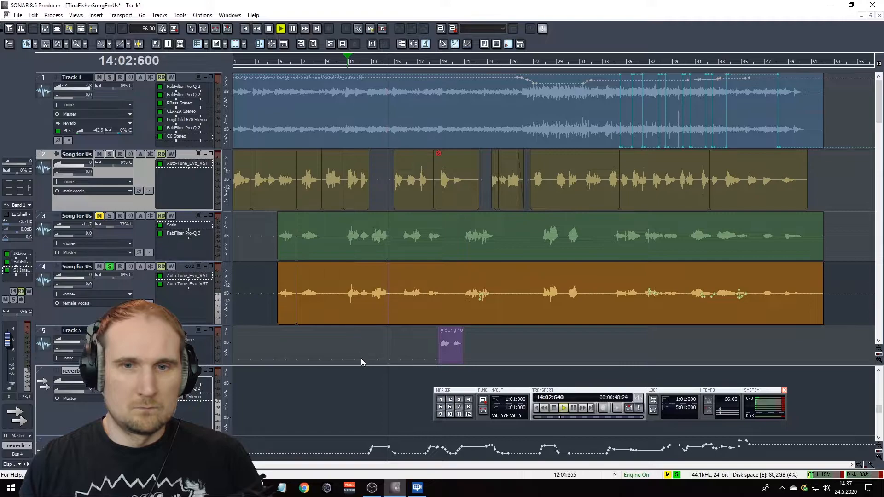
{"action": "key", "text": "space"}
Return to the female vocals bus, move the playback position to bar 7 and play the female vocal
{"action": "scroll", "coordinate": [374, 405], "scroll_direction": "down", "scroll_amount": 1}
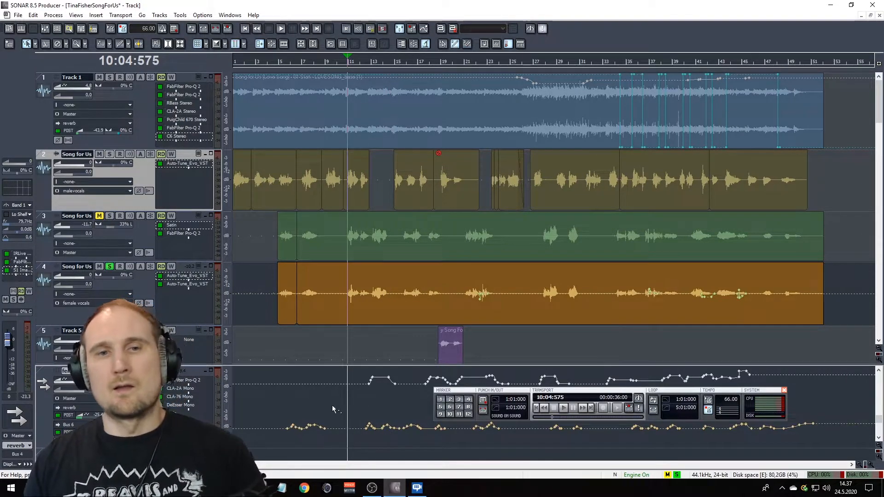
{"action": "left_click", "coordinate": [312, 60]}
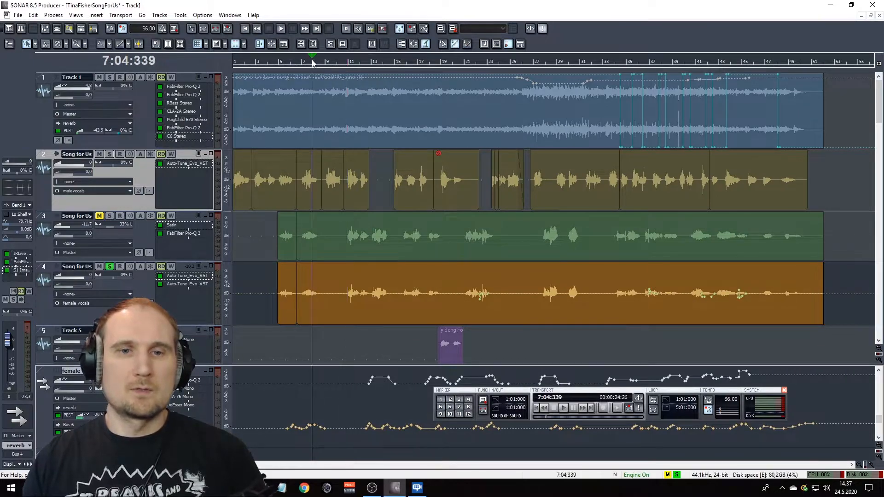
{"action": "left_click", "coordinate": [306, 60]}
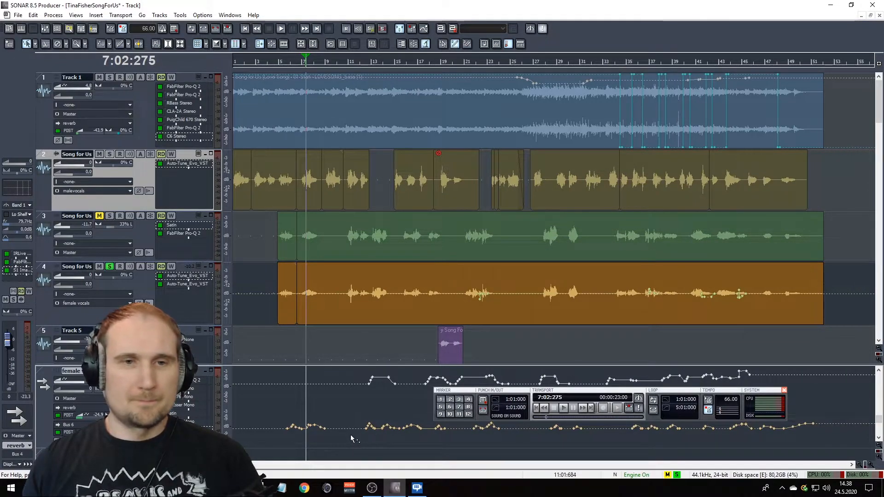
{"action": "key", "text": "space"}
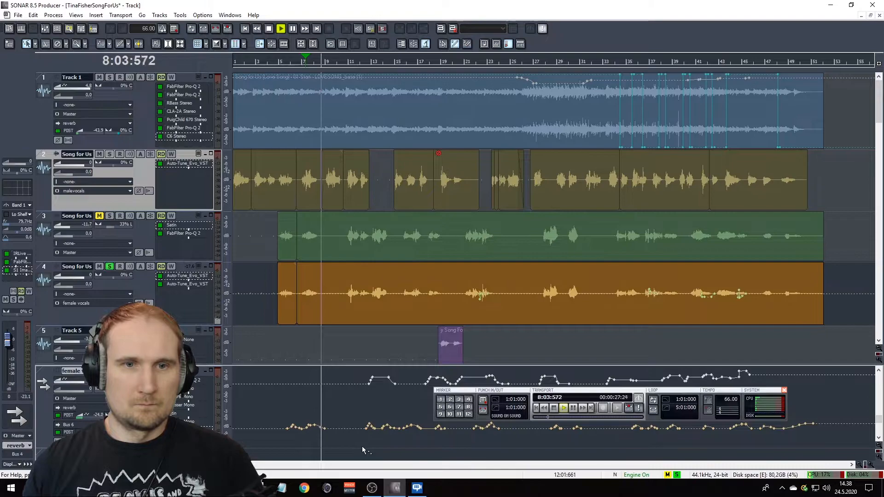
{"action": "key", "text": "space"}
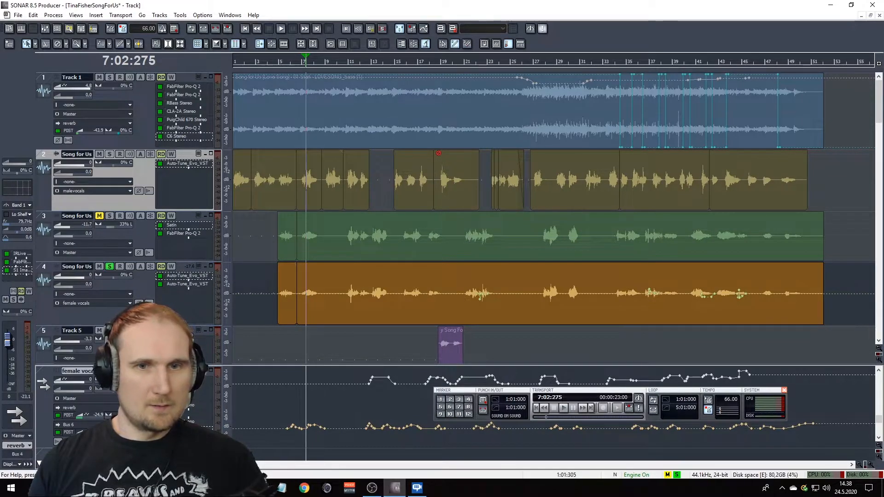
Select Bus 6, review the delay settings of its Satin tape machine and close the plug-in
{"action": "scroll", "coordinate": [161, 410], "scroll_direction": "down", "scroll_amount": 1}
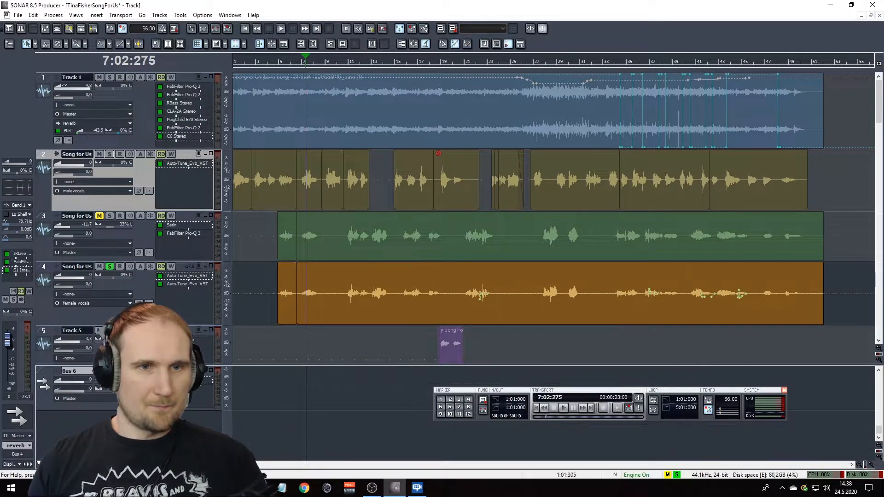
{"action": "left_click", "coordinate": [177, 382]}
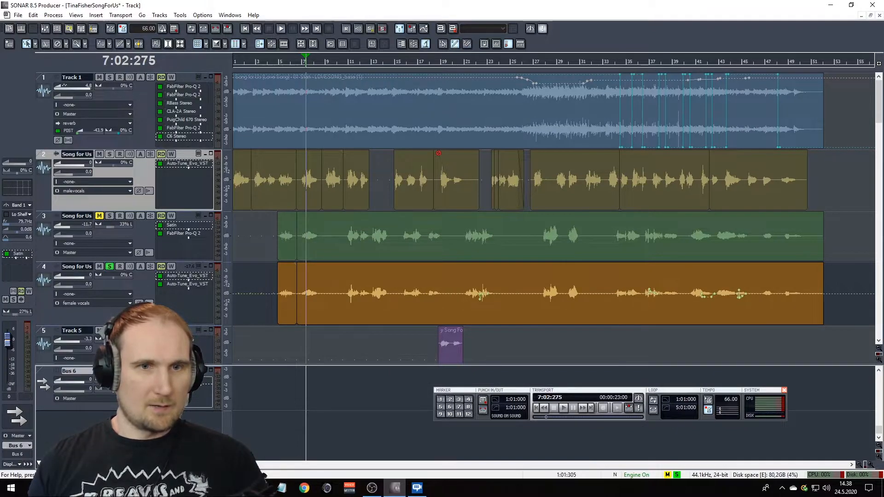
{"action": "double_click", "coordinate": [177, 381]}
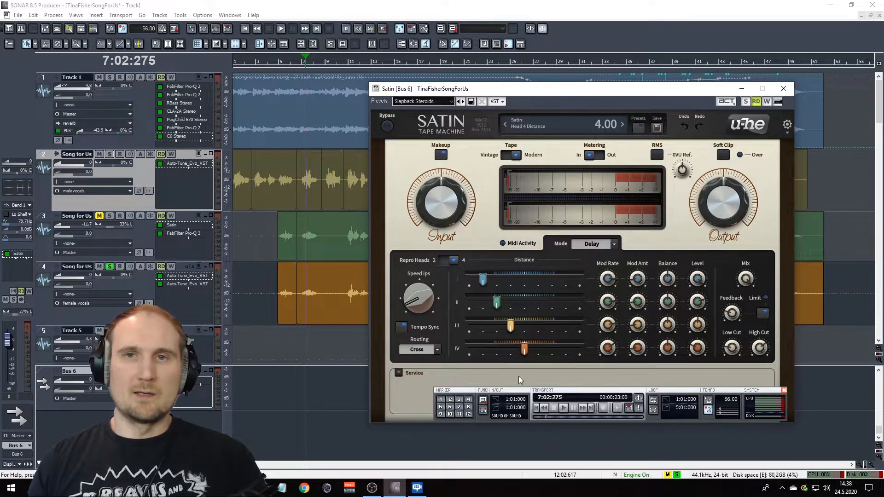
{"action": "left_click", "coordinate": [784, 90]}
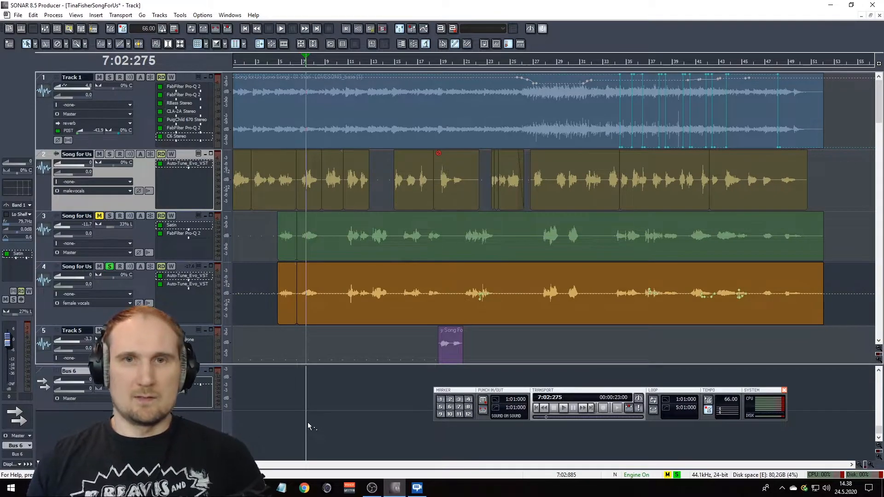
Play the female vocal from bars 7 and 10 with Bus 6's Satin on, and compare bar 10 with it bypassed and re-enabled
{"action": "key", "text": "space"}
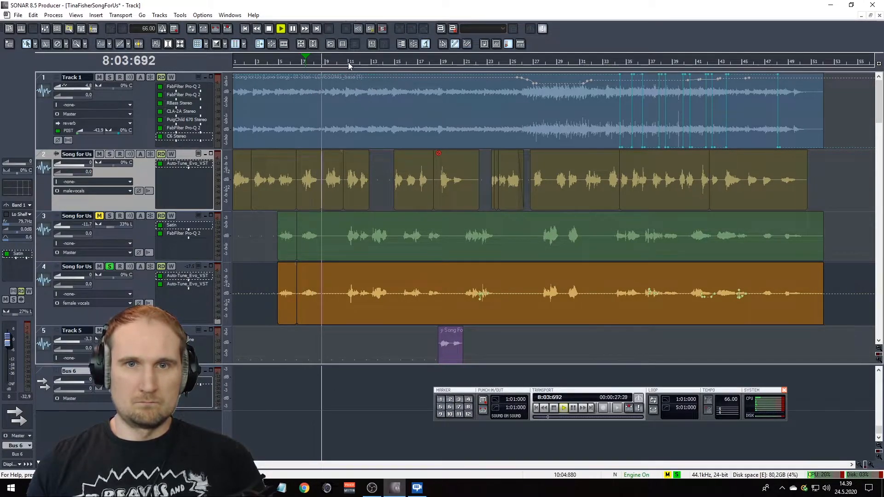
{"action": "left_click", "coordinate": [350, 62]}
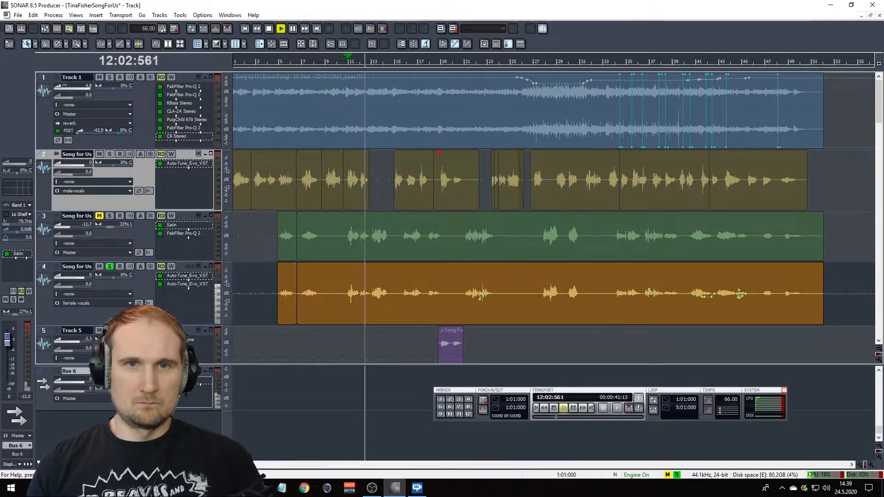
{"action": "key", "text": "space"}
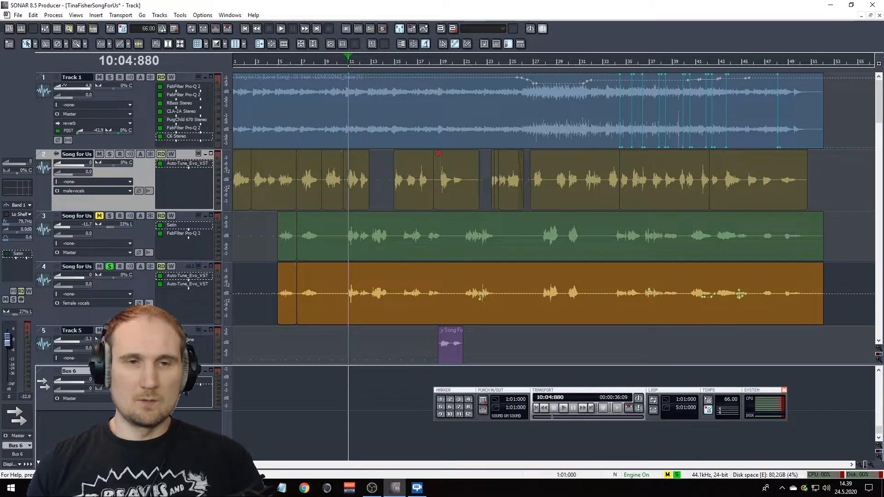
{"action": "key", "text": "space"}
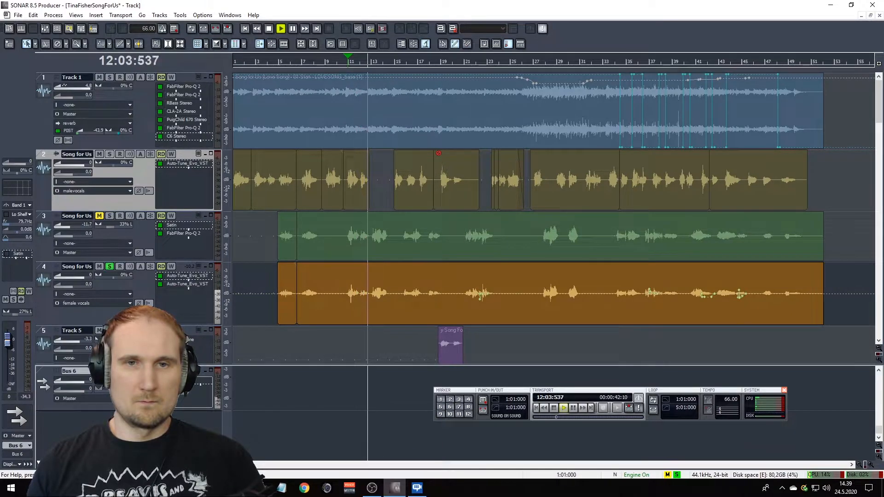
{"action": "key", "text": "space"}
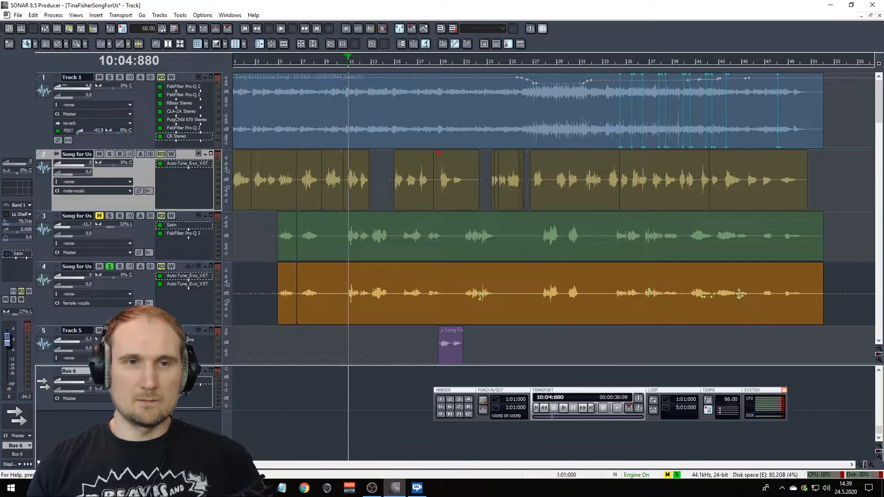
{"action": "key", "text": "space"}
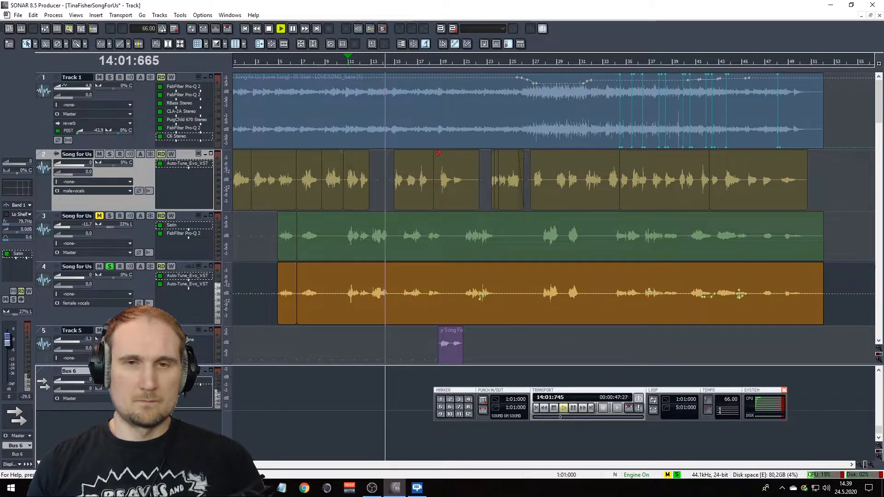
{"action": "key", "text": "space"}
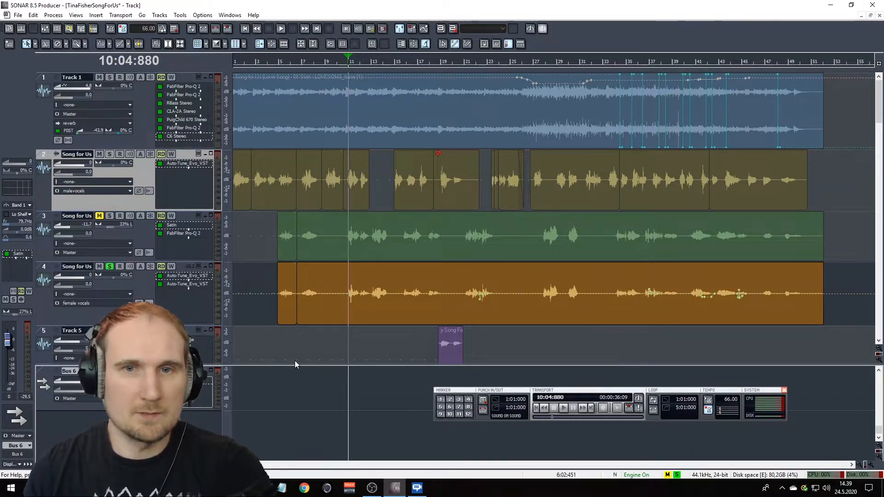
{"action": "scroll", "coordinate": [184, 396], "scroll_direction": "up", "scroll_amount": 1}
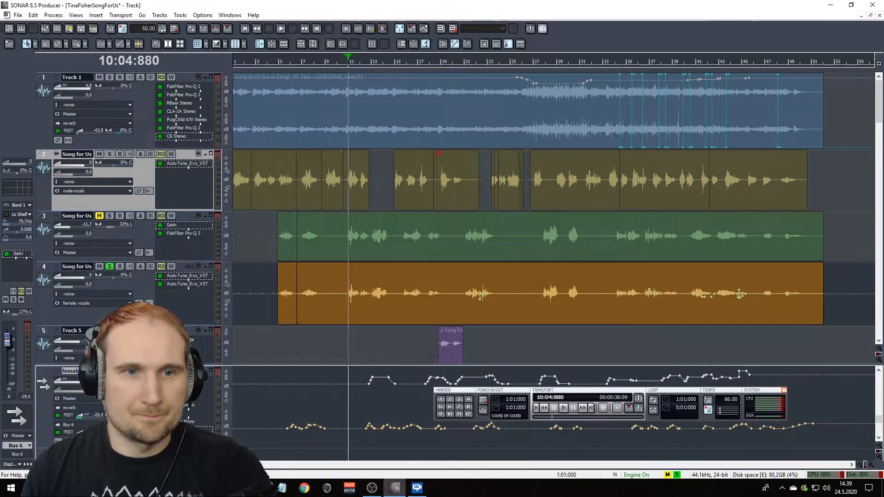
{"action": "scroll", "coordinate": [185, 396], "scroll_direction": "down", "scroll_amount": 1}
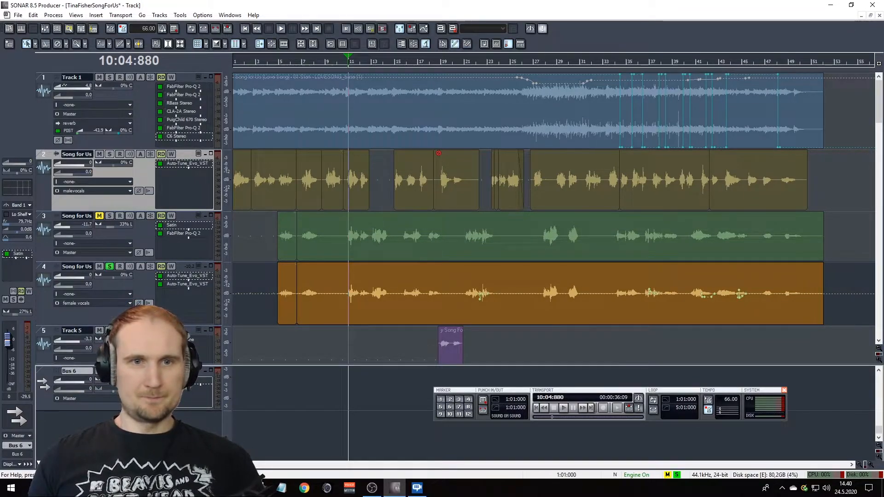
{"action": "scroll", "coordinate": [147, 410], "scroll_direction": "up", "scroll_amount": 1}
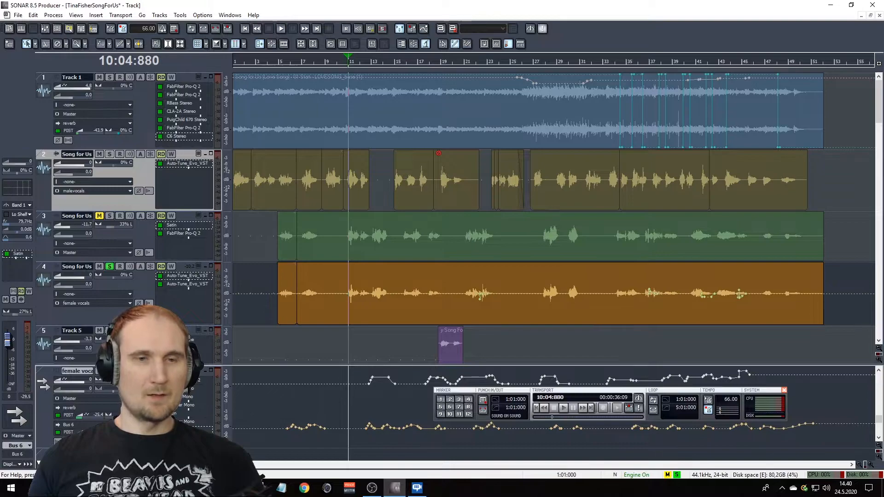
Solo the male vocal on track 2 alongside the female vocal and play both from bar 4 and from bar 33
{"action": "scroll", "coordinate": [138, 405], "scroll_direction": "up", "scroll_amount": 1}
{"action": "scroll", "coordinate": [138, 405], "scroll_direction": "up", "scroll_amount": 1}
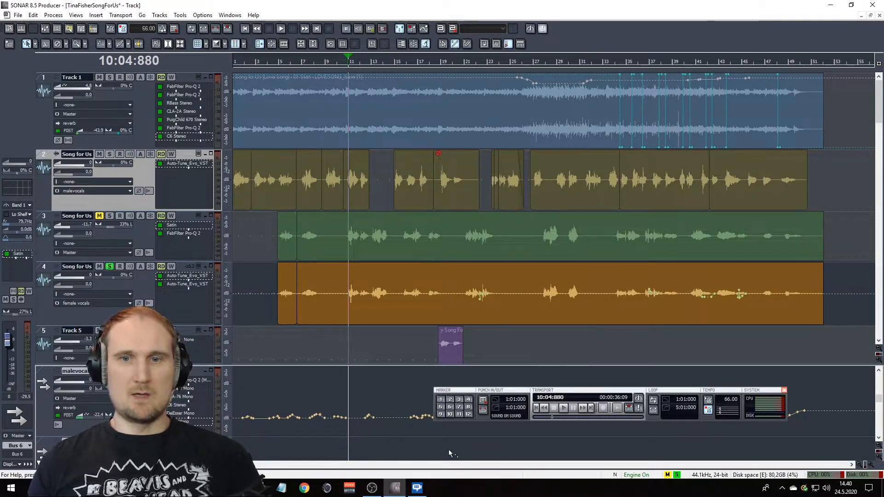
{"action": "left_click", "coordinate": [278, 63]}
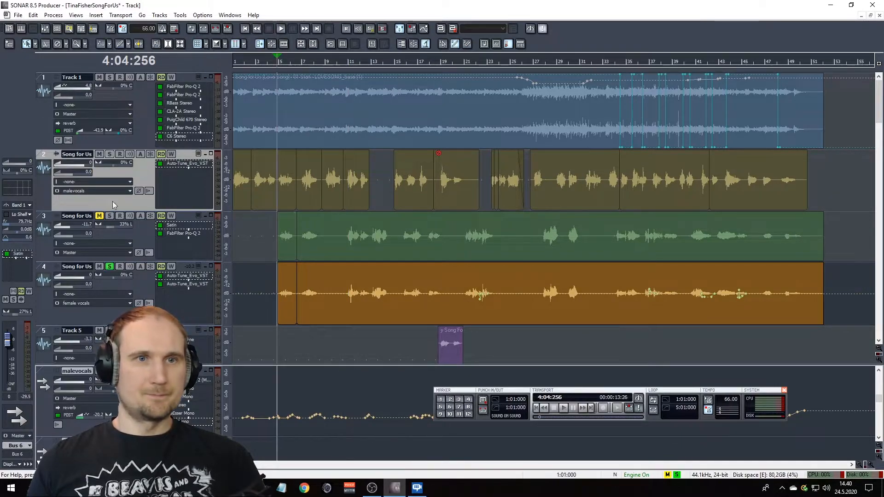
{"action": "left_click", "coordinate": [109, 154]}
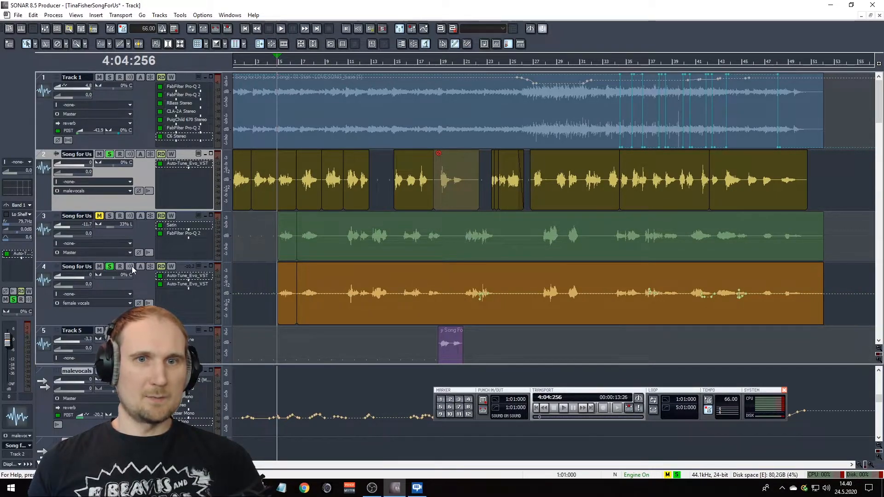
{"action": "key", "text": "space"}
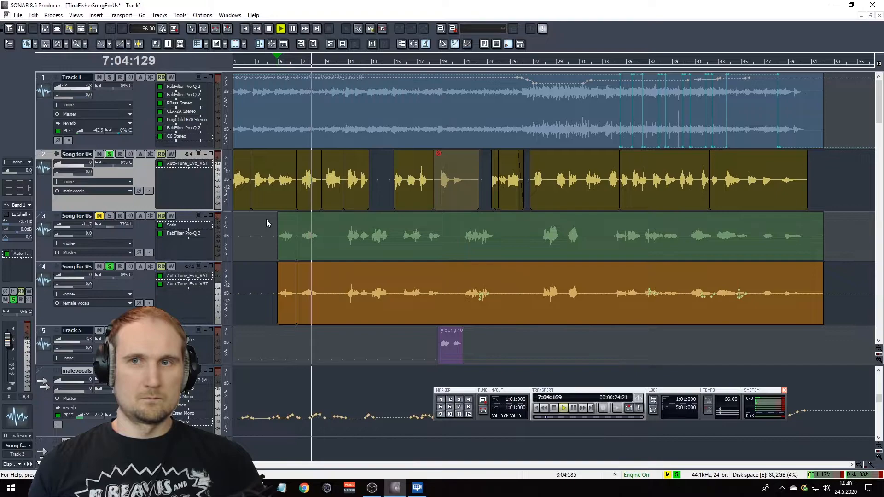
{"action": "key", "text": "space"}
{"action": "left_click", "coordinate": [610, 62]}
{"action": "key", "text": "space"}
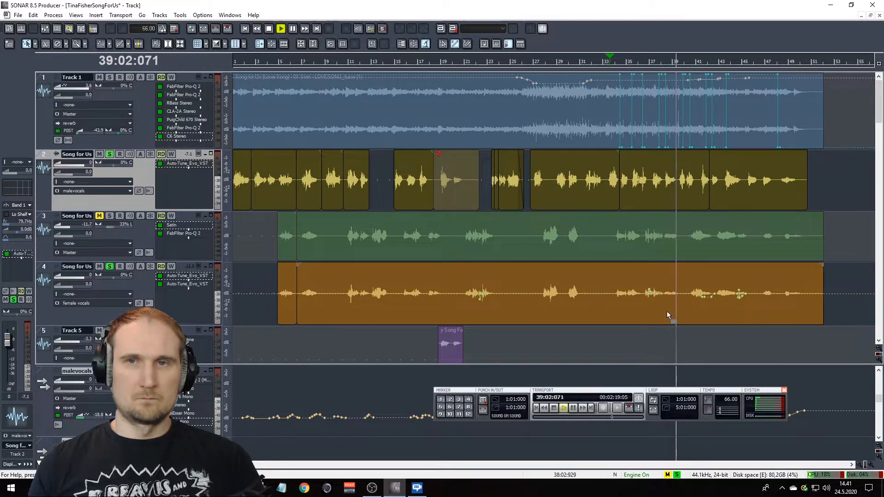
{"action": "key", "text": "space"}
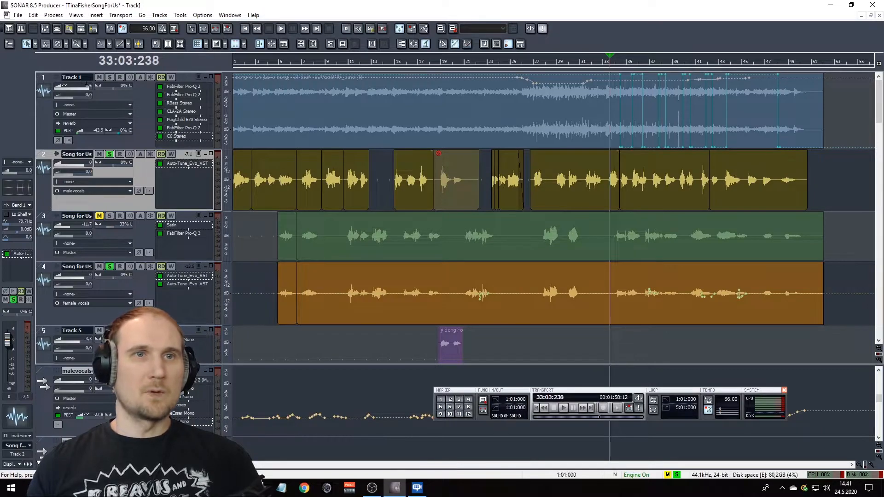
Solo Track 1 as well and play the music together with both vocals from bar 33
{"action": "left_click", "coordinate": [110, 78]}
{"action": "key", "text": "space"}
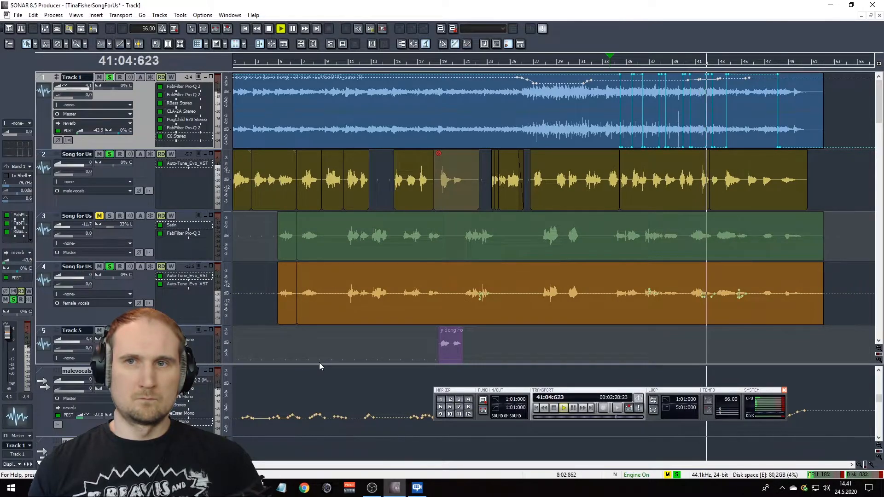
{"action": "key", "text": "space"}
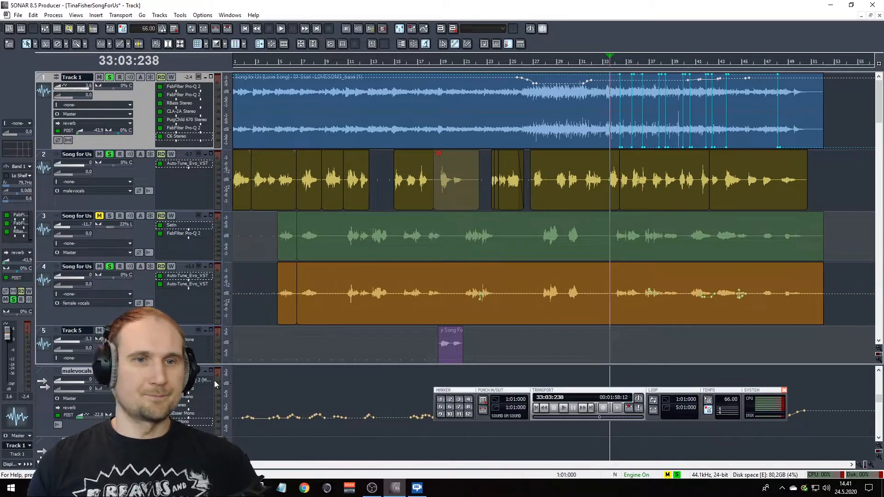
Open the Master bus's H-Comp Stereo, enable it while playing the song from bar 4, and close the plug-in
{"action": "scroll", "coordinate": [138, 406], "scroll_direction": "up", "scroll_amount": 3}
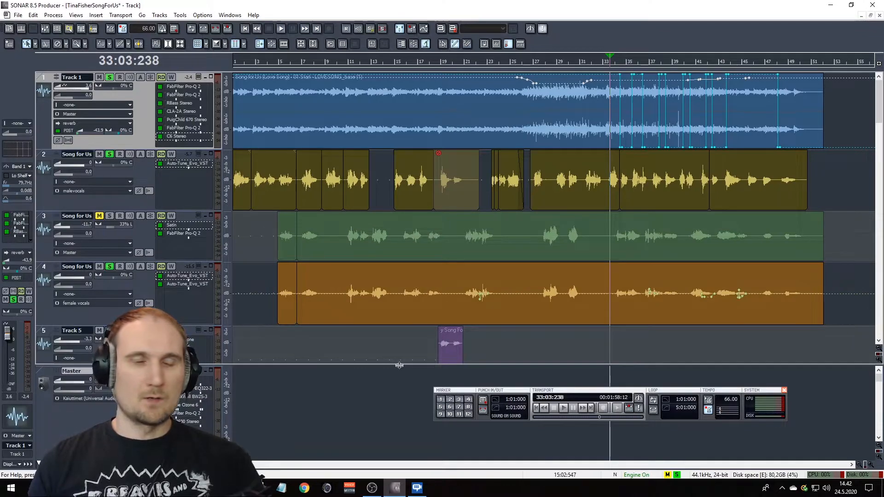
{"action": "left_click", "coordinate": [279, 63]}
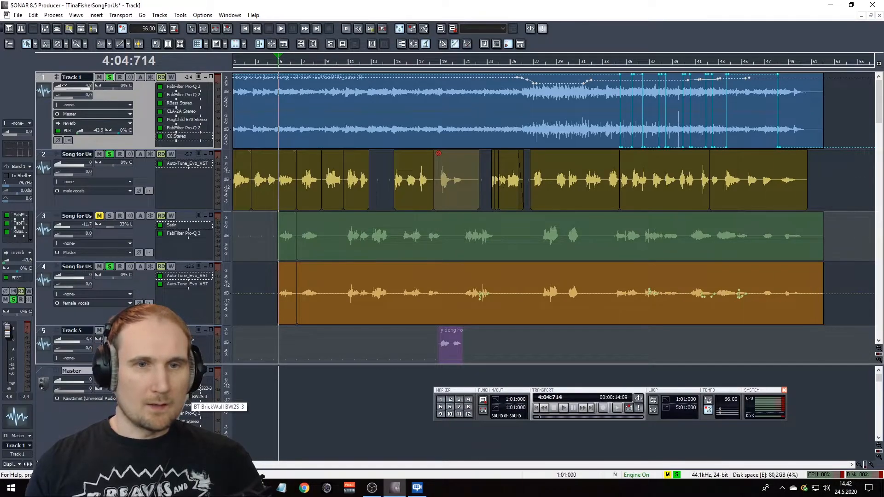
{"action": "double_click", "coordinate": [188, 380]}
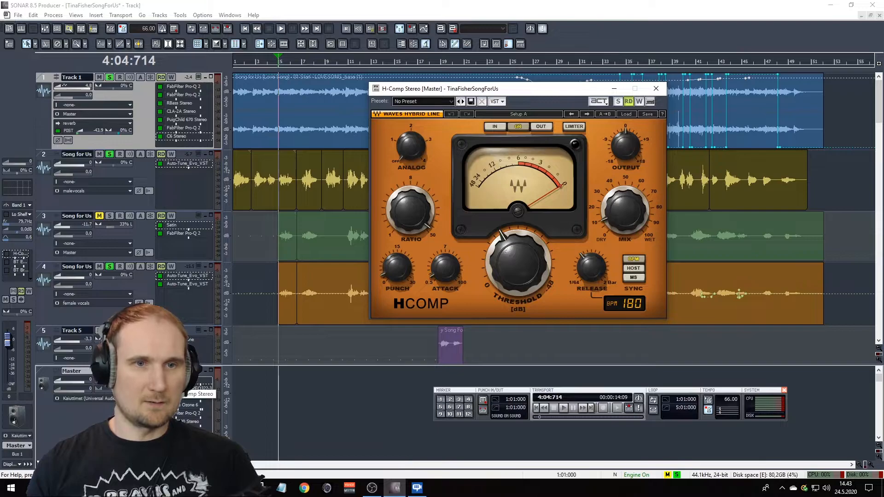
{"action": "key", "text": "space"}
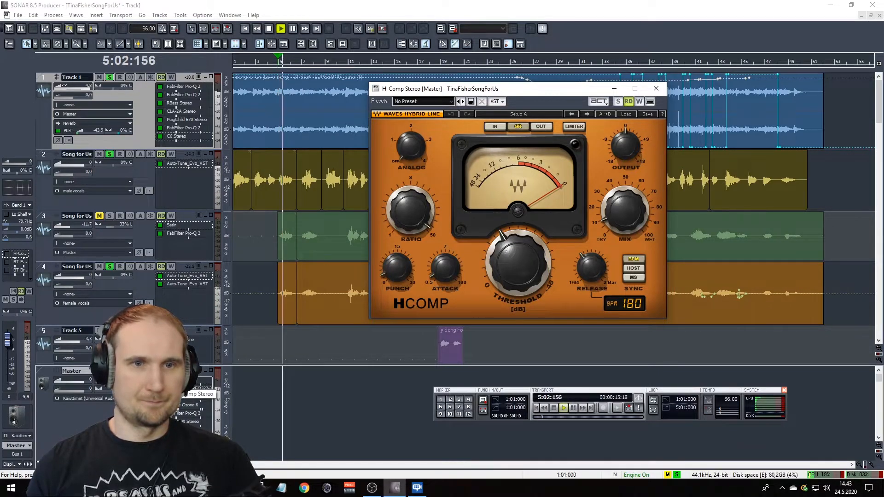
{"action": "left_click", "coordinate": [160, 380]}
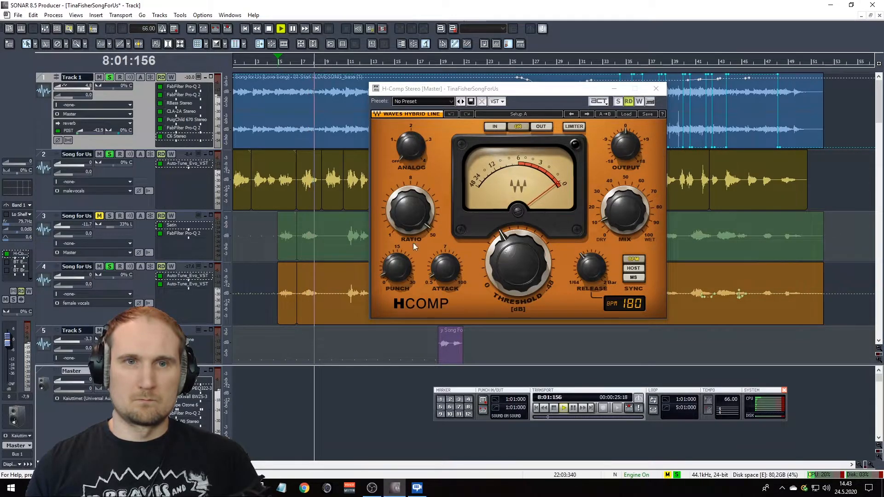
{"action": "key", "text": "space"}
{"action": "left_click", "coordinate": [659, 90]}
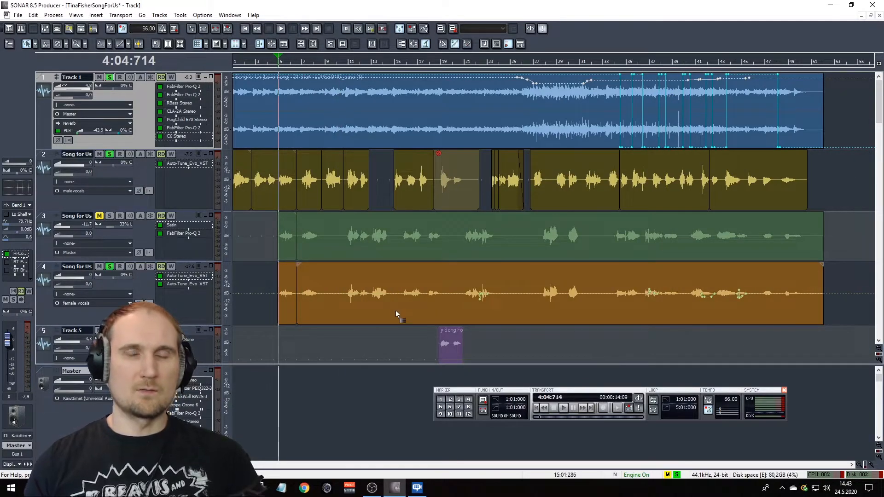
Review the Master bus's BT Equalizer PEQ322-3, close it, and enable it while playing from bar 4
{"action": "double_click", "coordinate": [189, 395]}
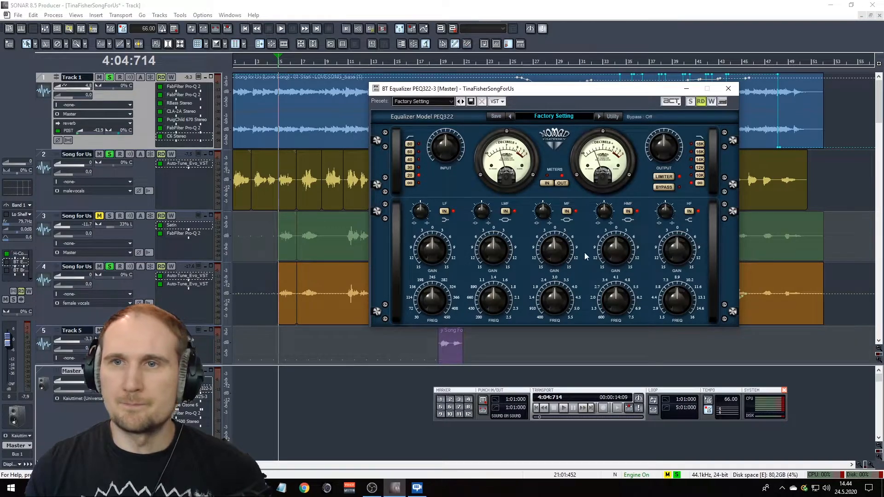
{"action": "left_click", "coordinate": [730, 89]}
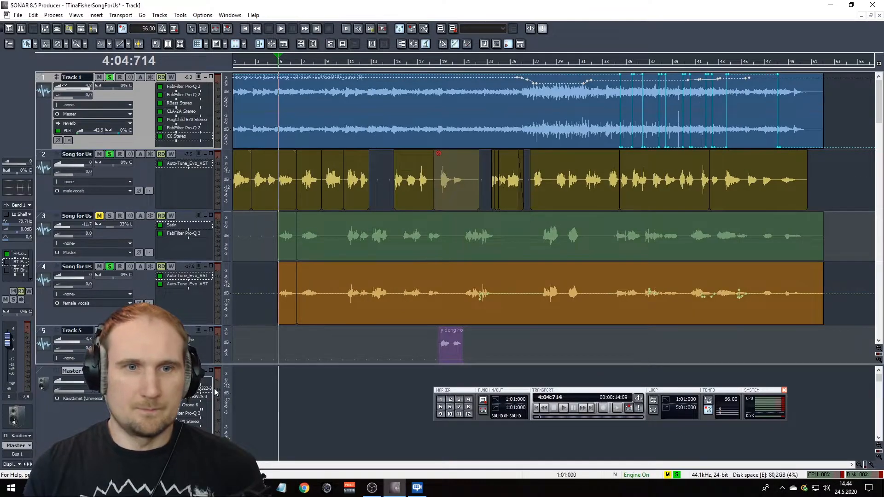
{"action": "key", "text": "space"}
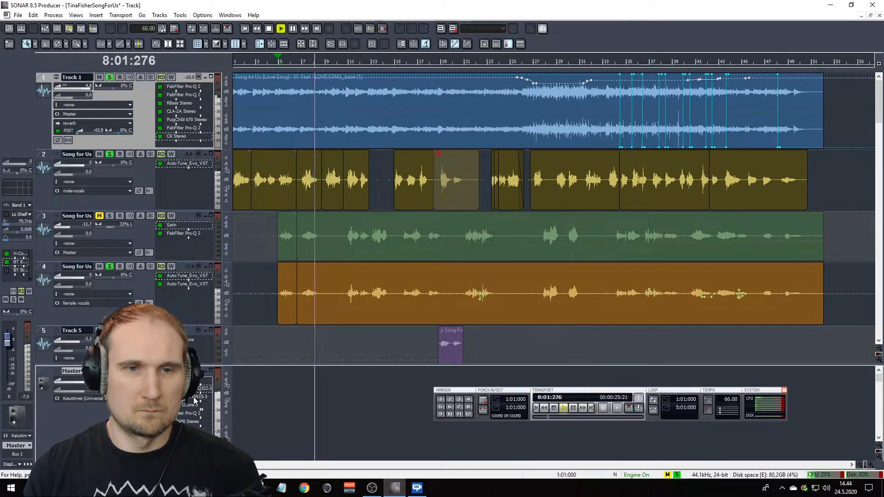
{"action": "key", "text": "space"}
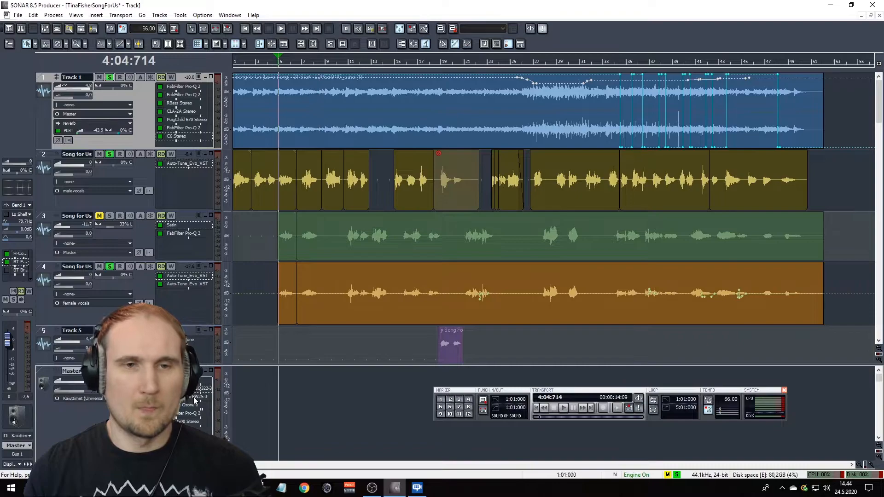
Open the Master bus's BT BrickWall BW2S-3, enable it while playing from bar 4, and close the plug-in
{"action": "double_click", "coordinate": [197, 397]}
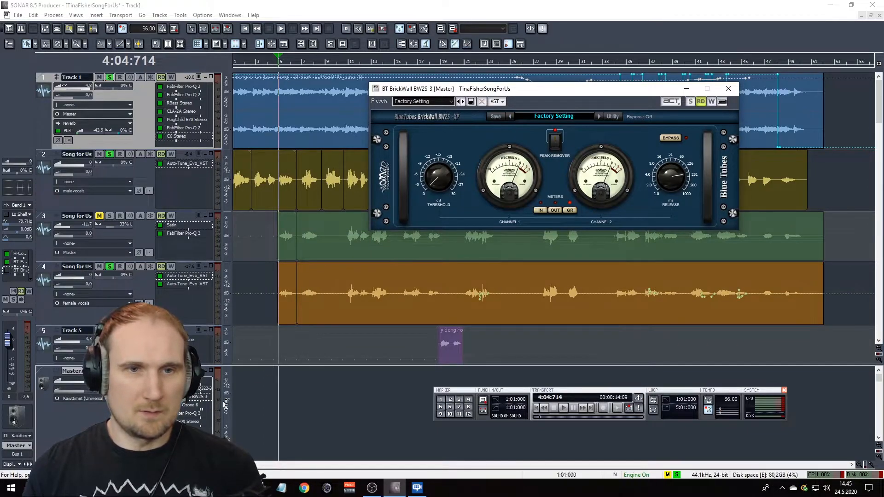
{"action": "key", "text": "space"}
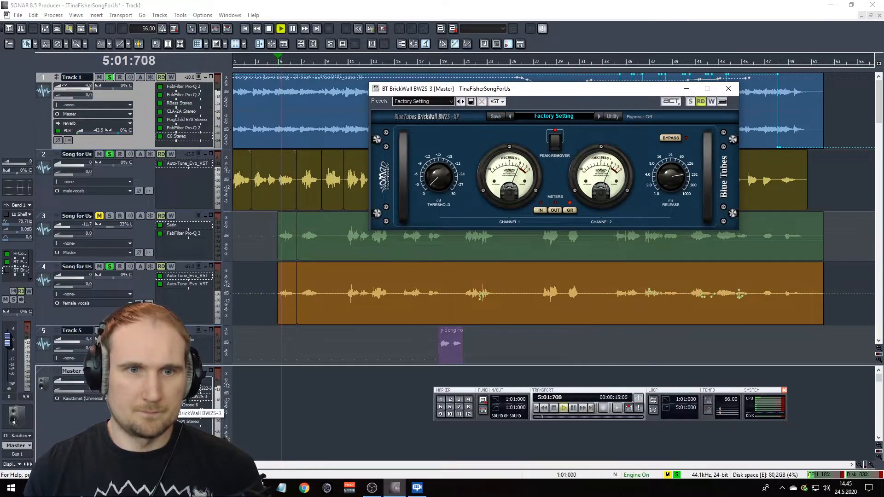
{"action": "left_click", "coordinate": [160, 397]}
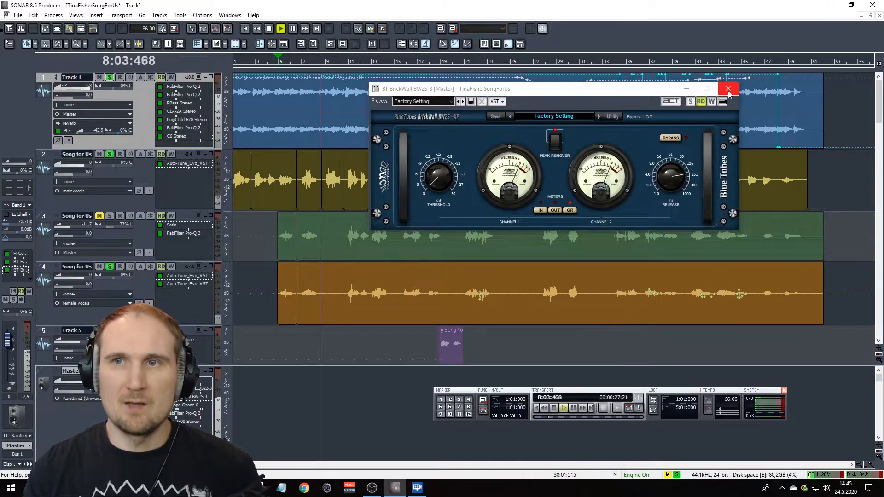
{"action": "key", "text": "space"}
{"action": "left_click", "coordinate": [730, 92]}
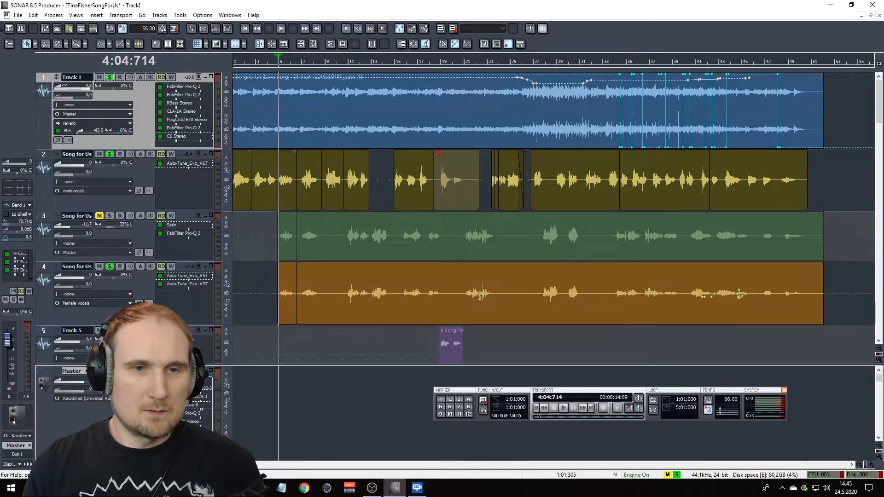
Play the song from bar 4, and review the Band 7 high shelf in the Master bus's iZotope Ozone 6 equalizer
{"action": "key", "text": "space"}
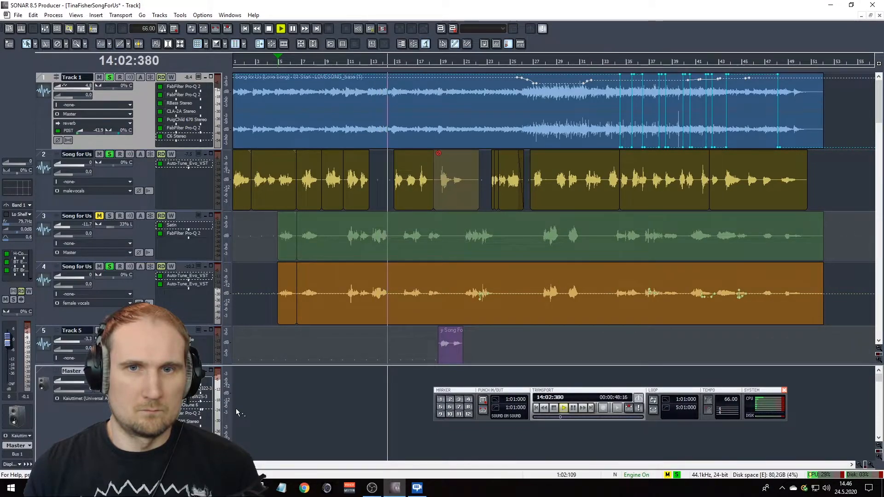
{"action": "key", "text": "space"}
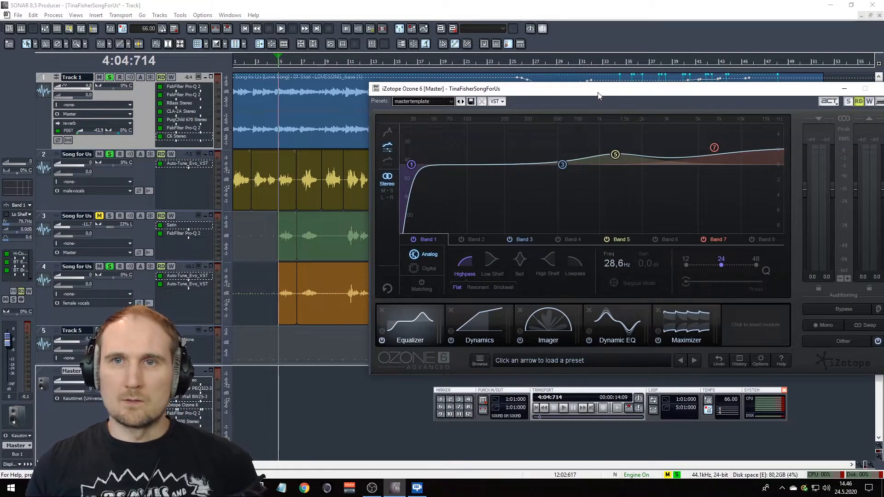
{"action": "left_click_drag", "start_coordinate": [597, 95], "coordinate": [472, 97]}
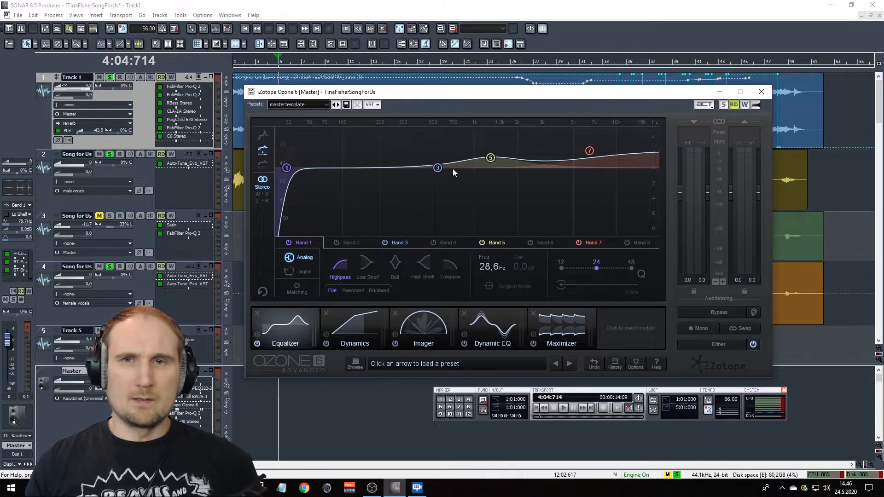
{"action": "left_click", "coordinate": [590, 152]}
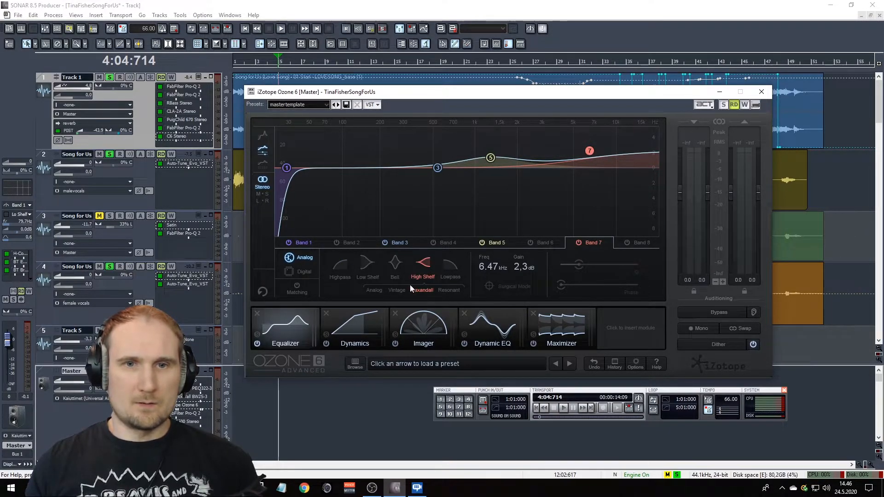
Open Ozone 6's Dynamics module on the Master bus, and review compressor Bands 1 to 4 while playing the song from bar 4
{"action": "left_click", "coordinate": [355, 320]}
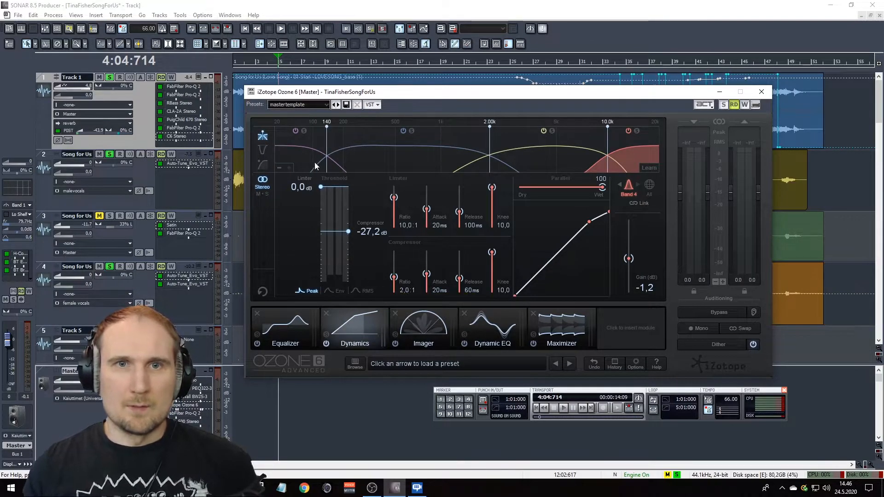
{"action": "left_click", "coordinate": [304, 155]}
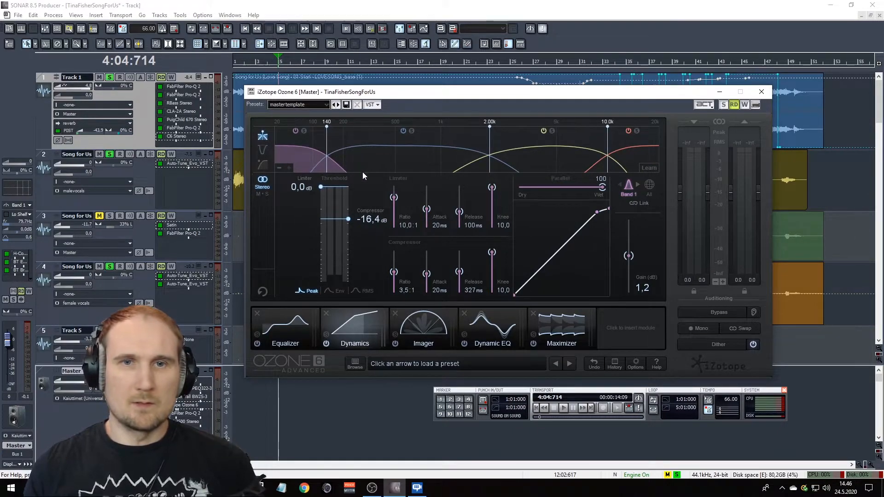
{"action": "key", "text": "space"}
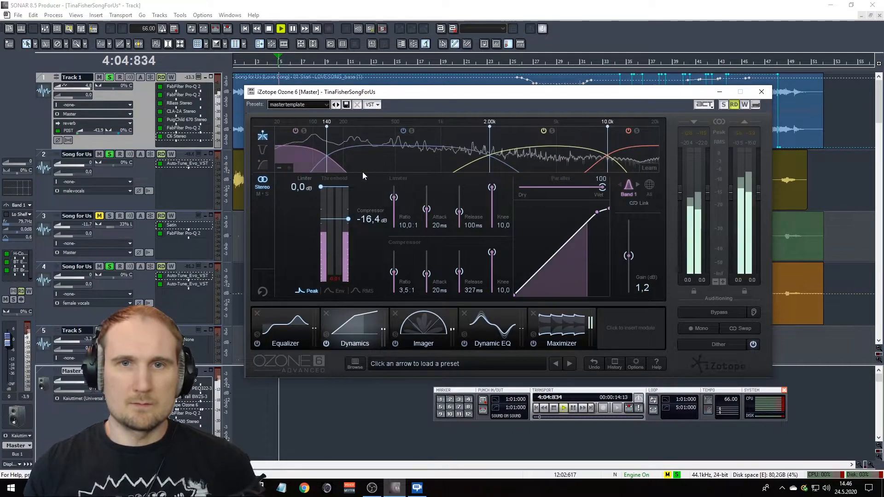
{"action": "left_click", "coordinate": [398, 166]}
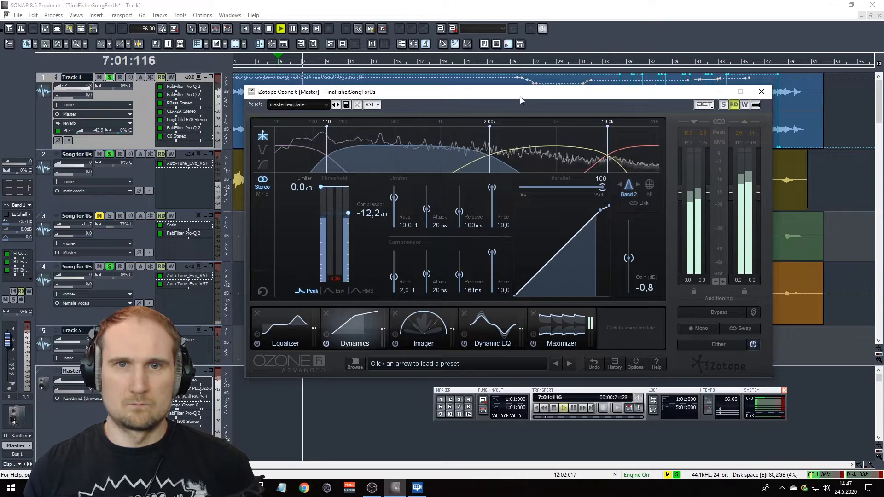
{"action": "left_click", "coordinate": [544, 155]}
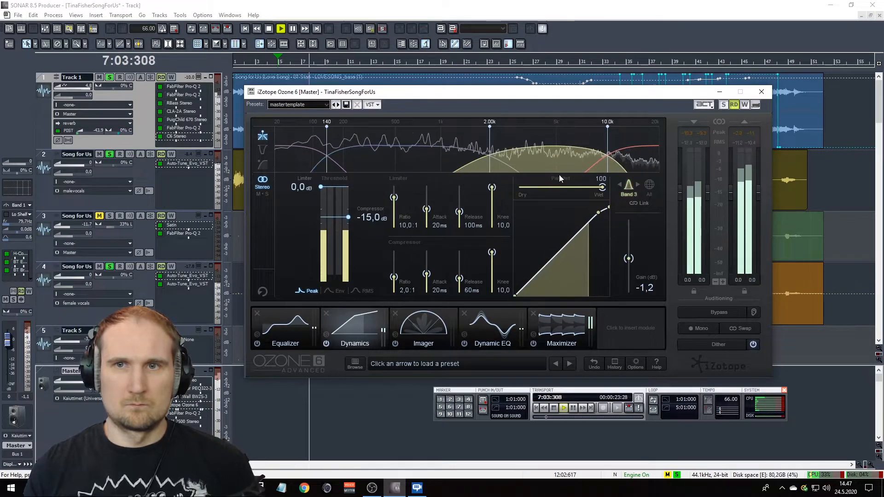
{"action": "left_click", "coordinate": [629, 156]}
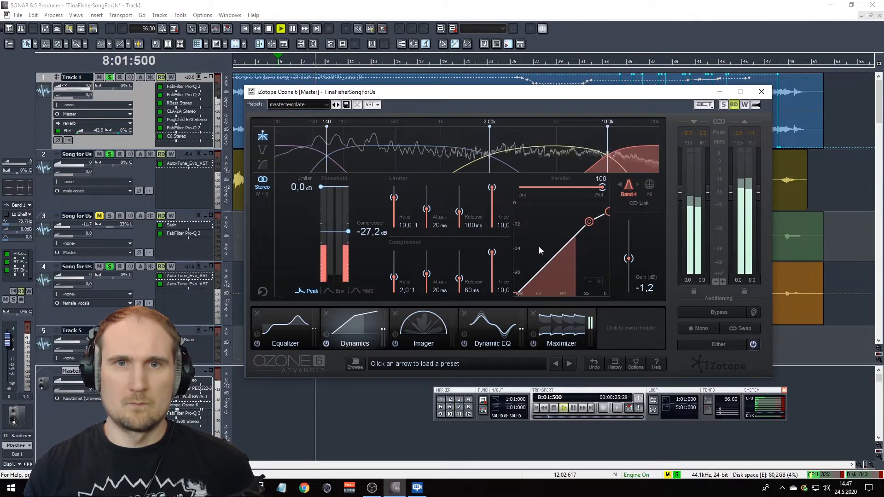
{"action": "key", "text": "space"}
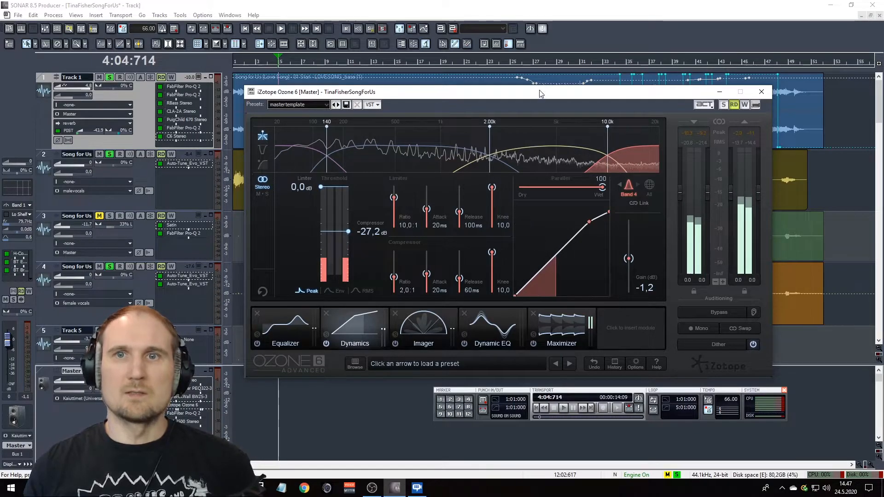
Play the song from bar 26, and review the Dynamics compression on Bands 4, 3, 2 and 1
{"action": "left_click", "coordinate": [527, 63]}
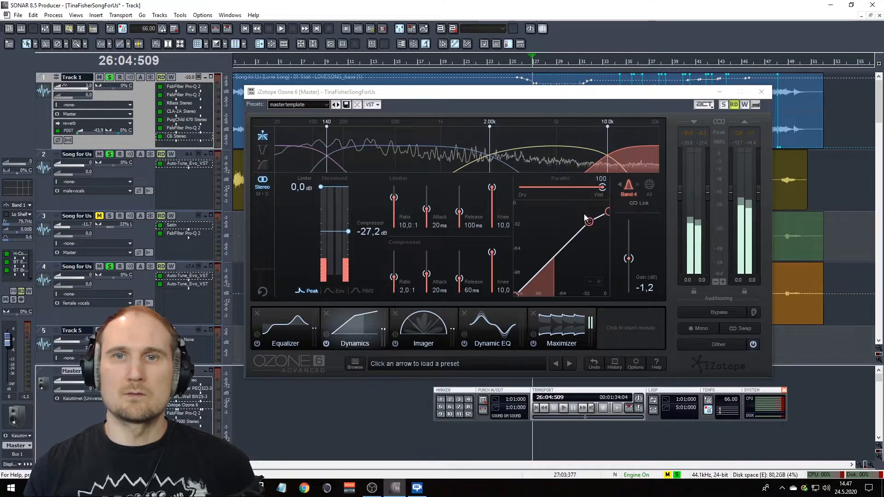
{"action": "key", "text": "space"}
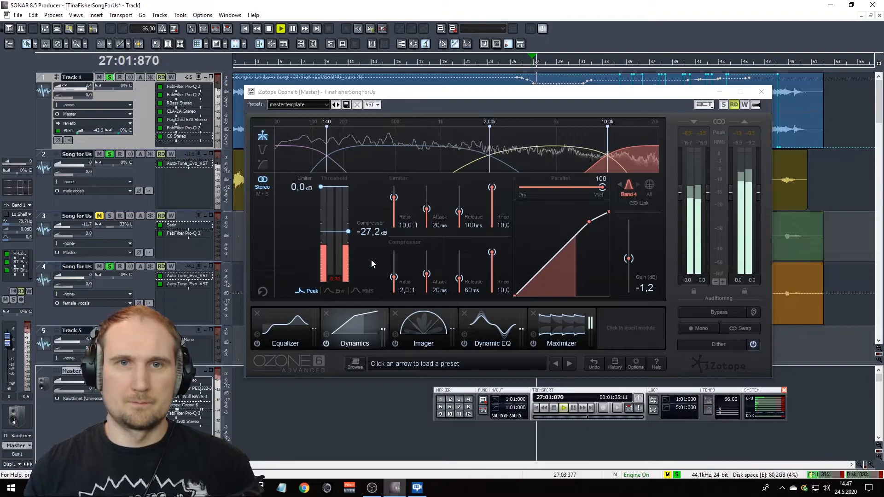
{"action": "left_click", "coordinate": [551, 162]}
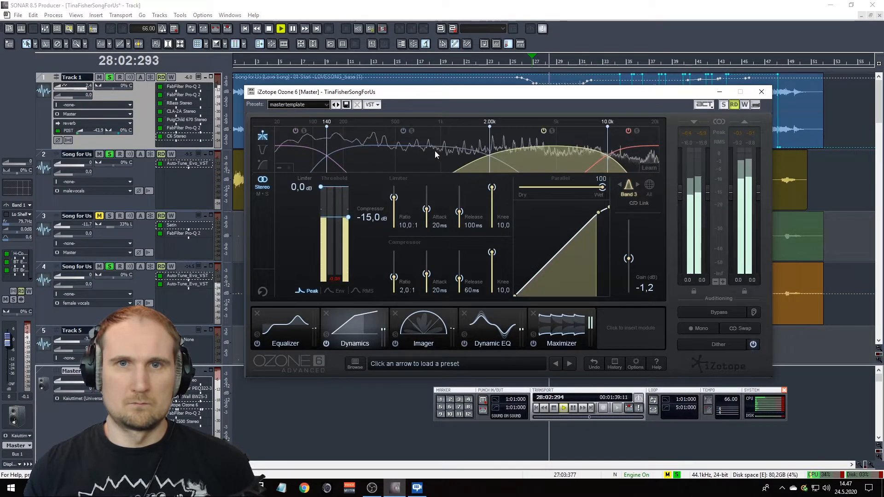
{"action": "left_click", "coordinate": [418, 159]}
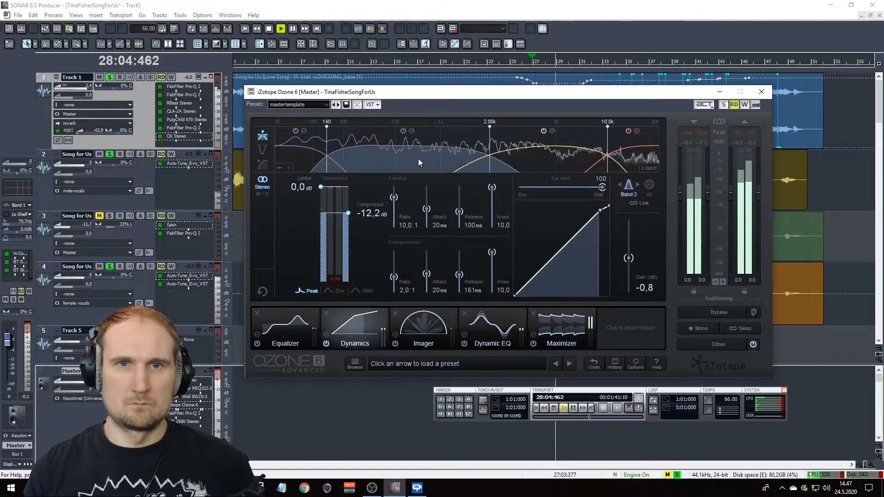
{"action": "left_click", "coordinate": [304, 157]}
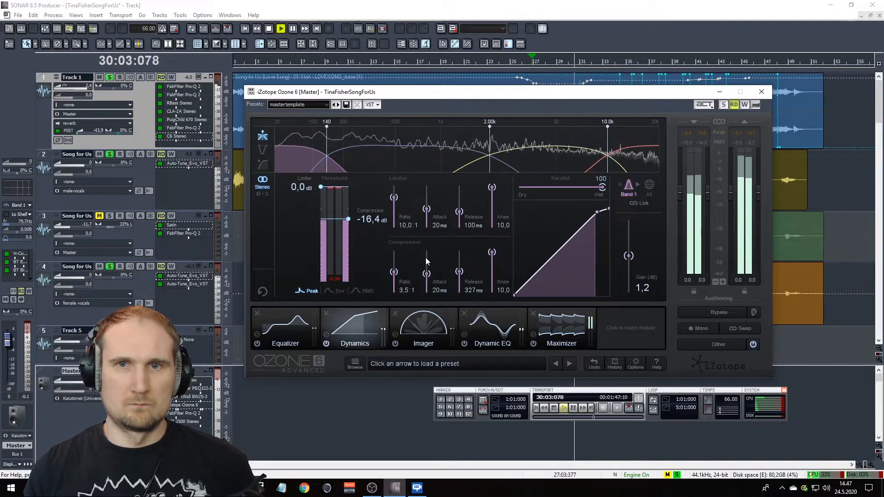
{"action": "key", "text": "space"}
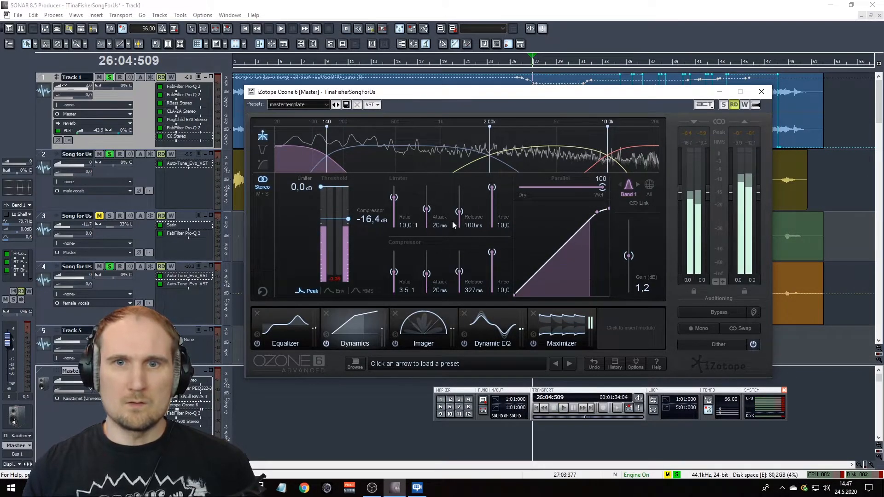
Review Ozone 6's Imager stereo widths, and examine the Dynamic EQ while playing from bar 26
{"action": "left_click", "coordinate": [424, 324]}
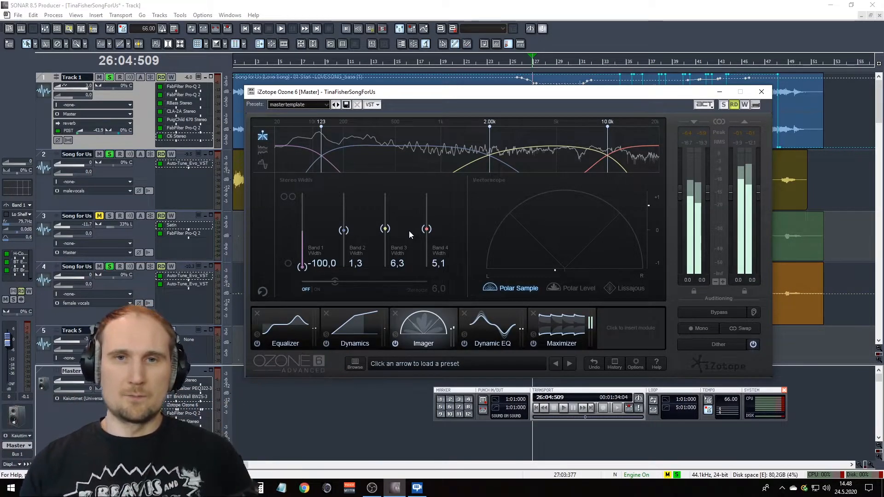
{"action": "left_click", "coordinate": [493, 329]}
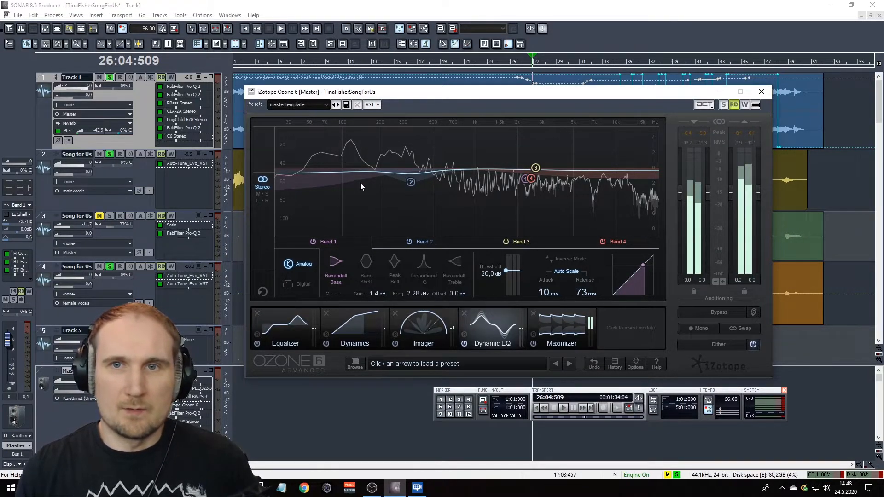
{"action": "key", "text": "space"}
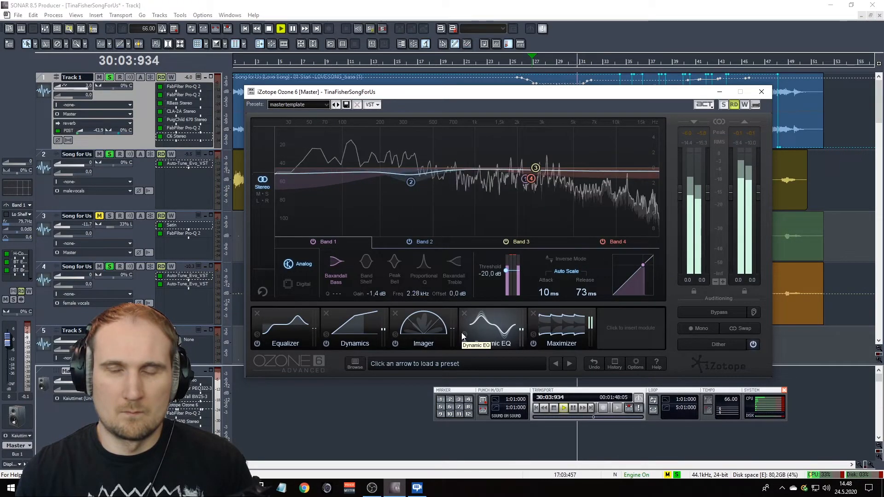
{"action": "key", "text": "space"}
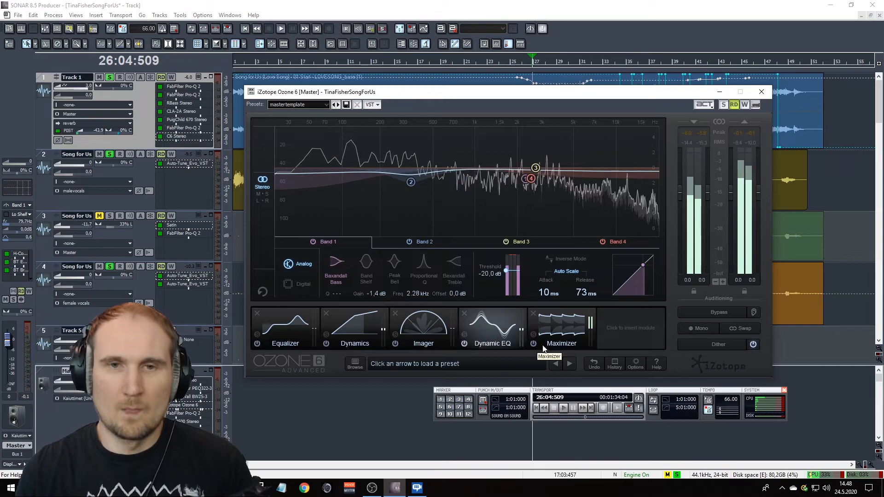
Compare the song with Ozone 6's Maximizer off and on while playing from bar 26, and close the plug-in
{"action": "left_click", "coordinate": [566, 331]}
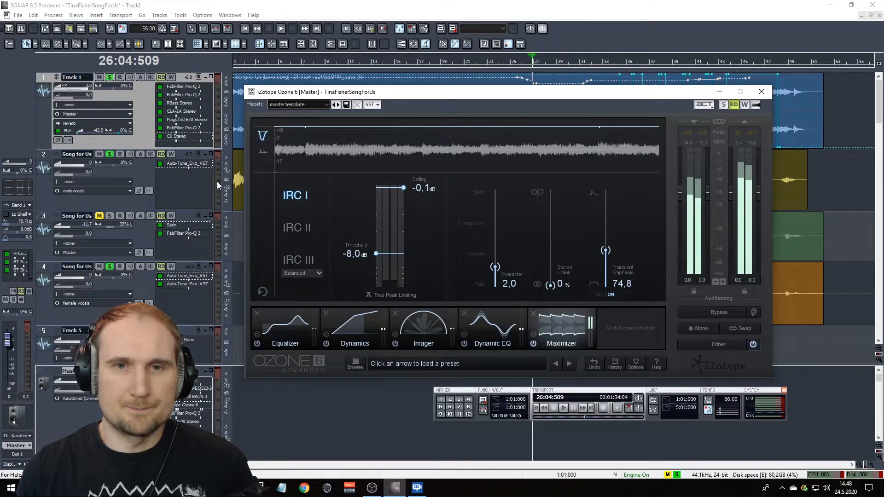
{"action": "key", "text": "space"}
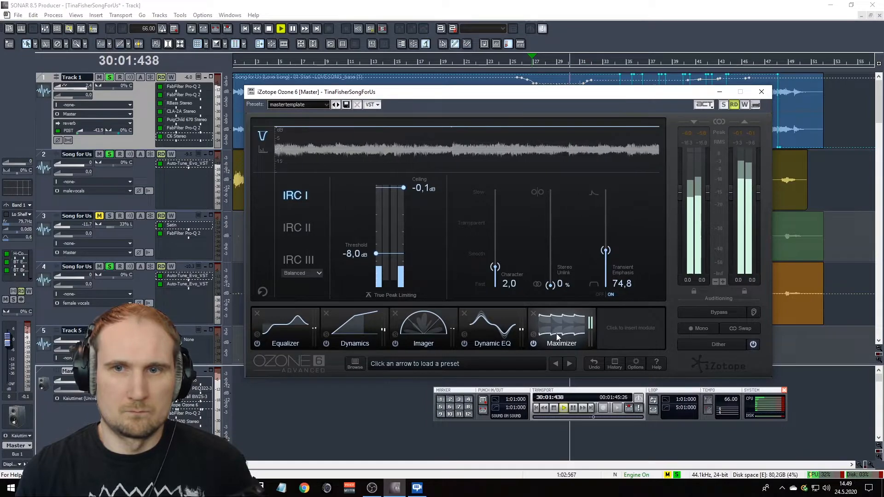
{"action": "left_click", "coordinate": [534, 345]}
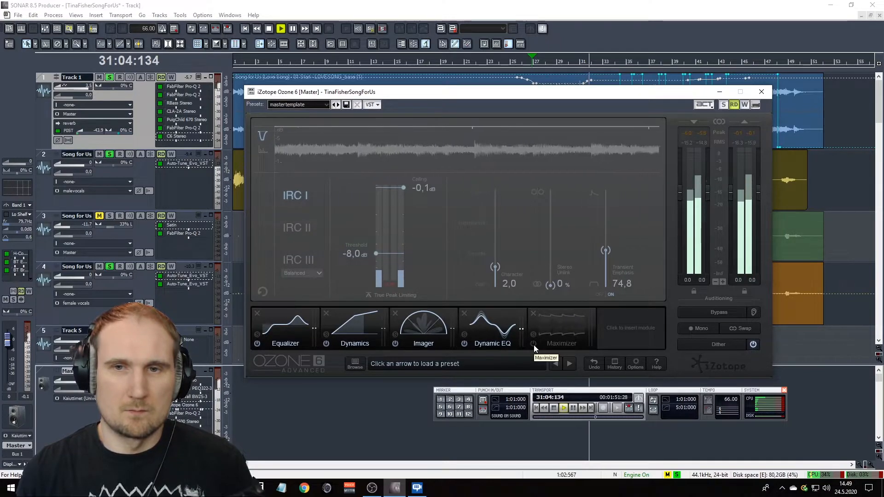
{"action": "left_click", "coordinate": [534, 344]}
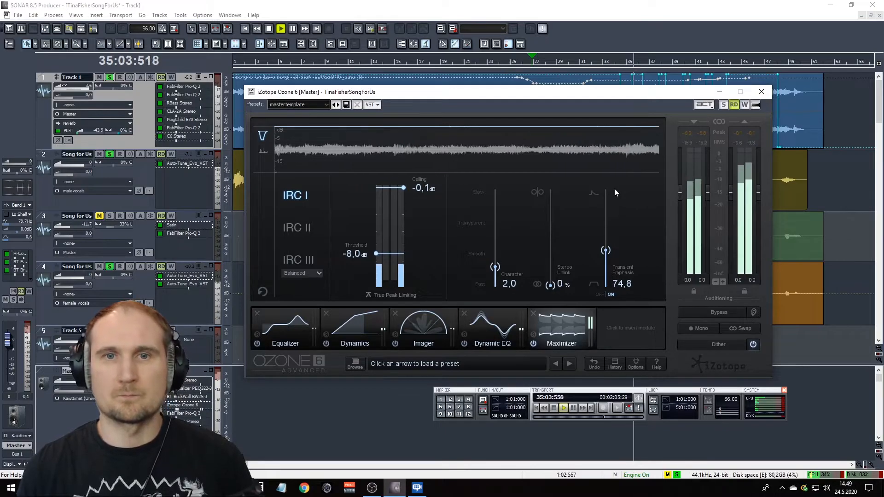
{"action": "key", "text": "space"}
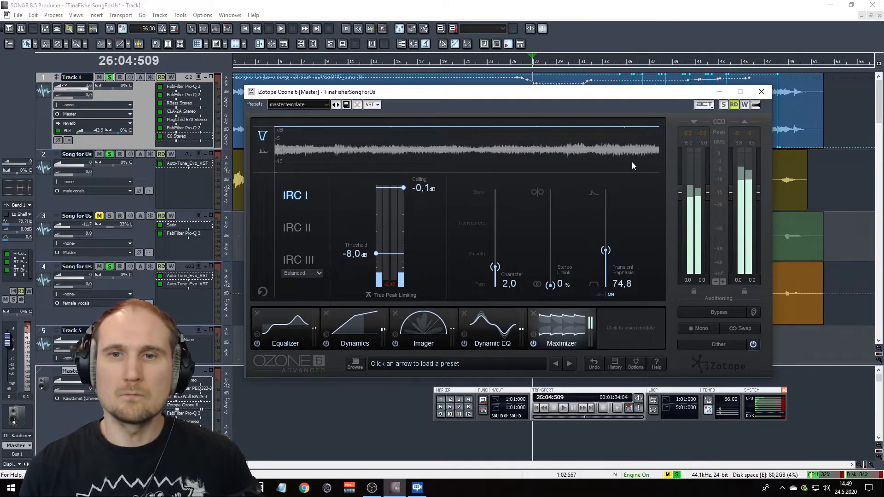
{"action": "left_click", "coordinate": [762, 92]}
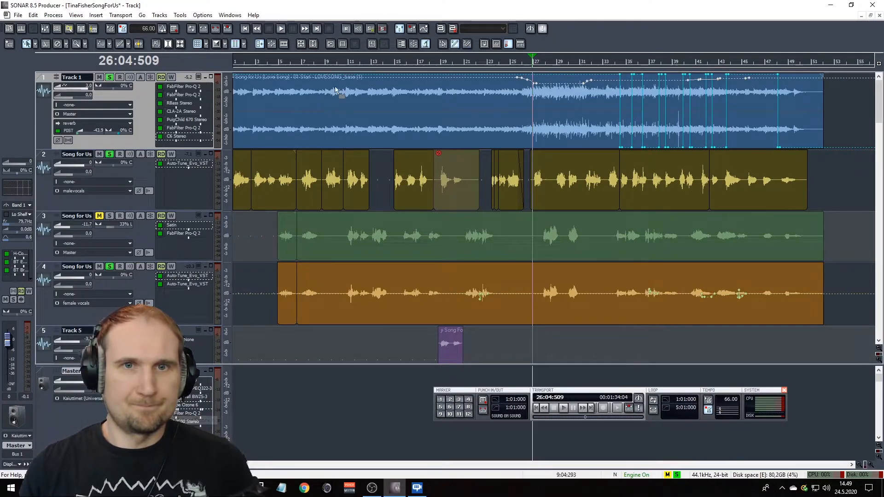
Play the song from bar 8, and enlarge the bus pane to show more of the Master bus's effects
{"action": "left_click", "coordinate": [324, 62]}
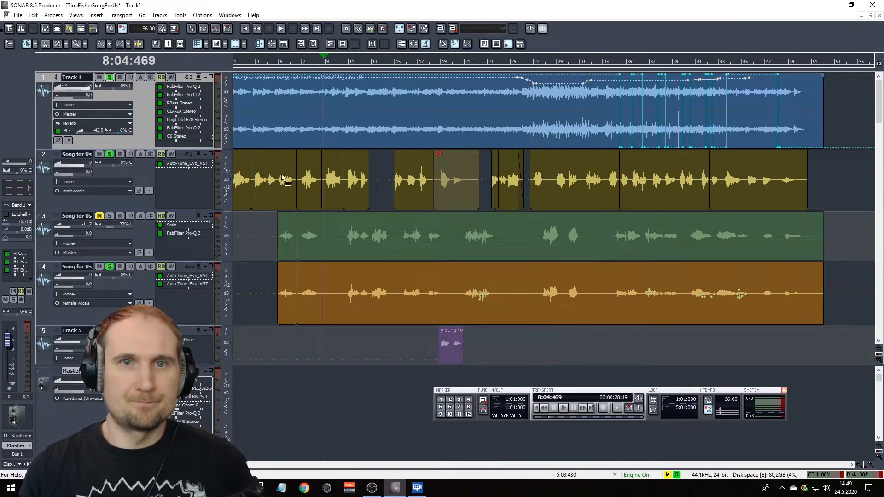
{"action": "key", "text": "space"}
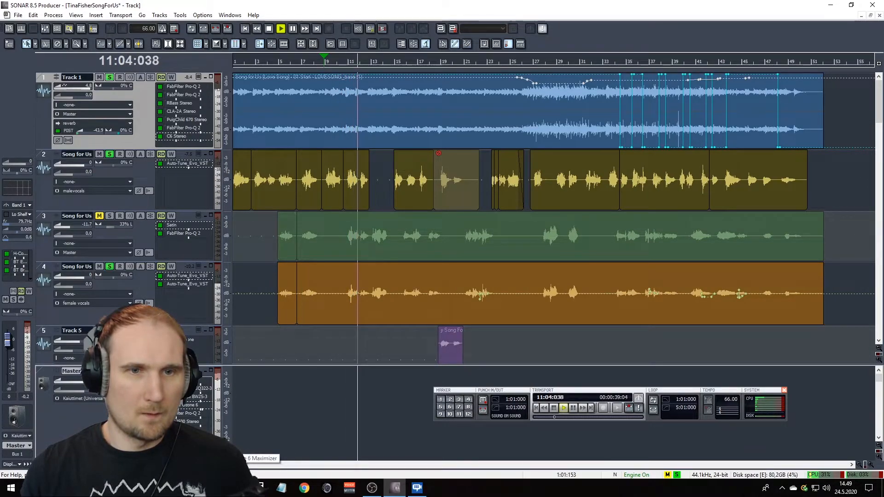
{"action": "key", "text": "space"}
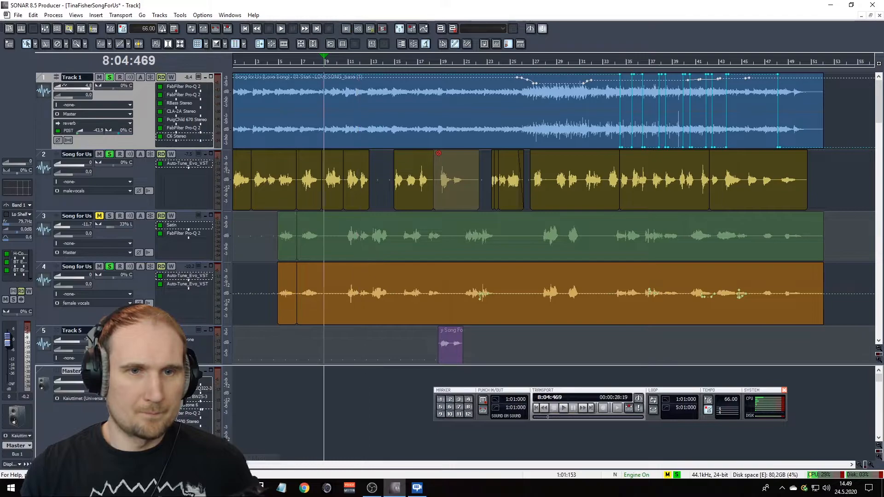
{"action": "left_click_drag", "start_coordinate": [177, 366], "coordinate": [177, 351]}
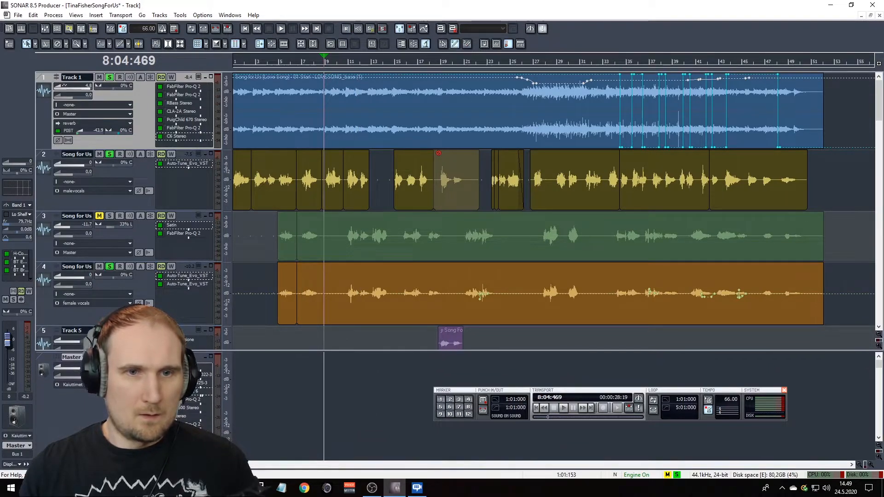
Review the low cut in the Master bus's FabFilter Pro-Q 2, close the plug-in, and play from bar 8
{"action": "double_click", "coordinate": [187, 400]}
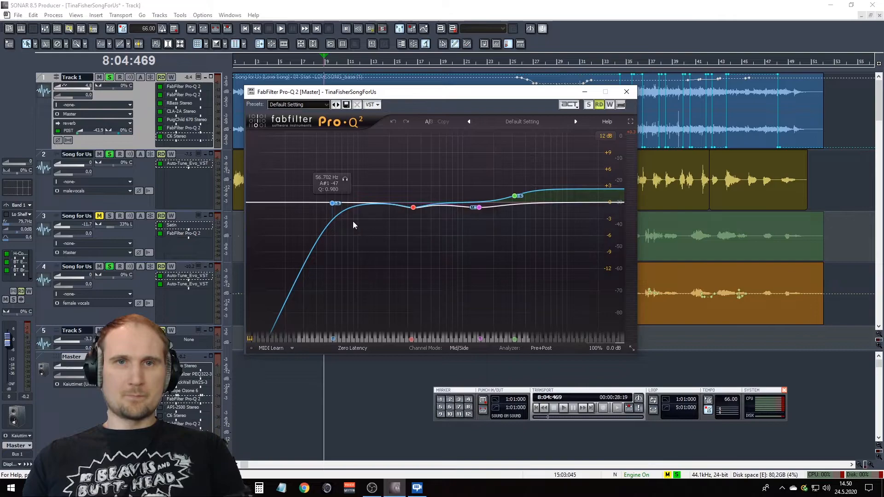
{"action": "mouse_move", "coordinate": [340, 215]}
{"action": "left_mouse_down"}
{"action": "mouse_move", "coordinate": [288, 292]}
{"action": "mouse_move", "coordinate": [352, 206]}
{"action": "left_mouse_up"}
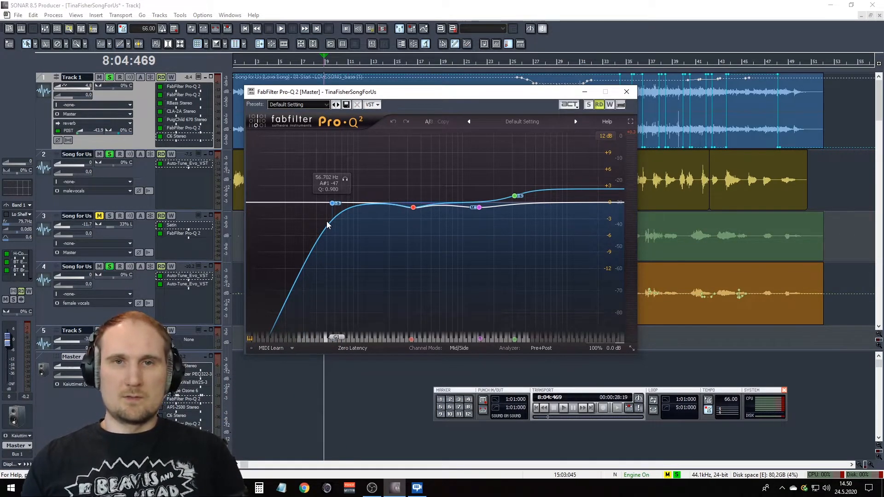
{"action": "left_click", "coordinate": [626, 91]}
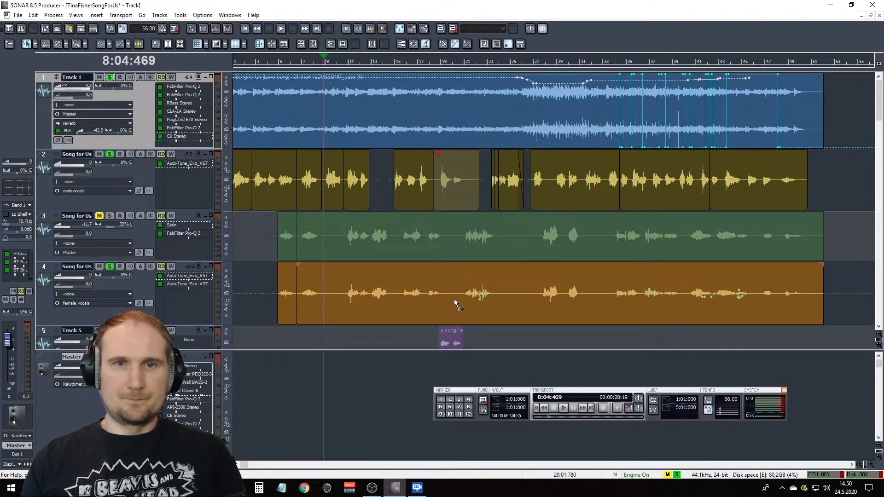
{"action": "key", "text": "space"}
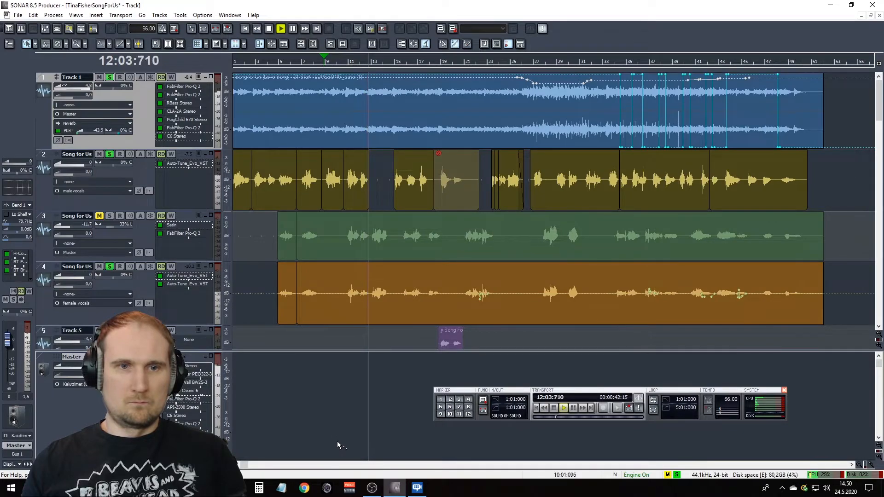
{"action": "key", "text": "space"}
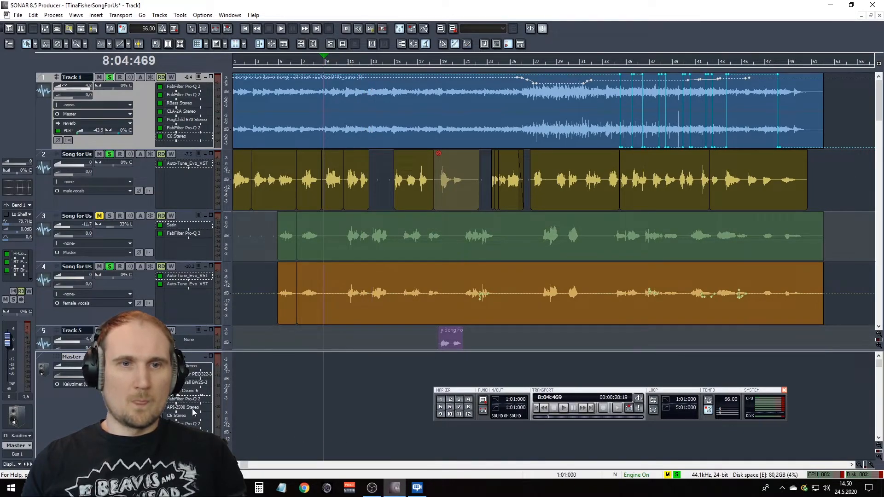
Open the Master bus's API-2500 compressor, reposition its window over the tracks, and compare the effect while playing from bar 8
{"action": "double_click", "coordinate": [190, 408]}
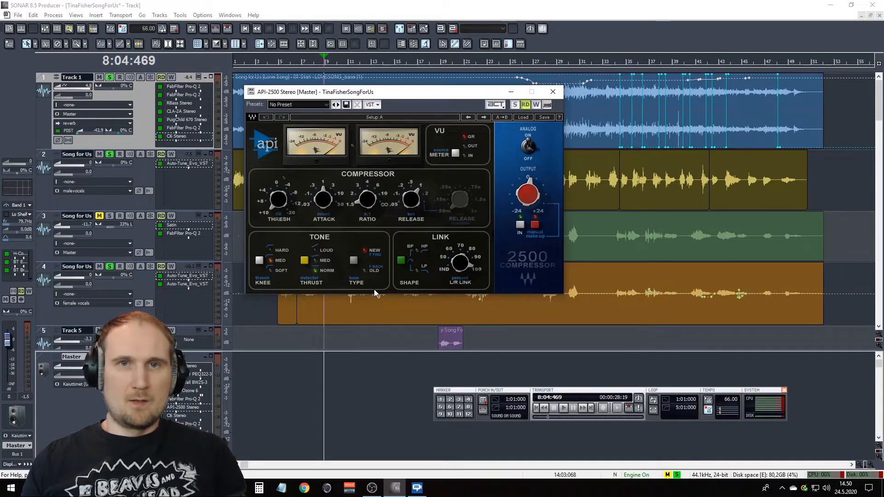
{"action": "left_click_drag", "start_coordinate": [368, 92], "coordinate": [531, 153]}
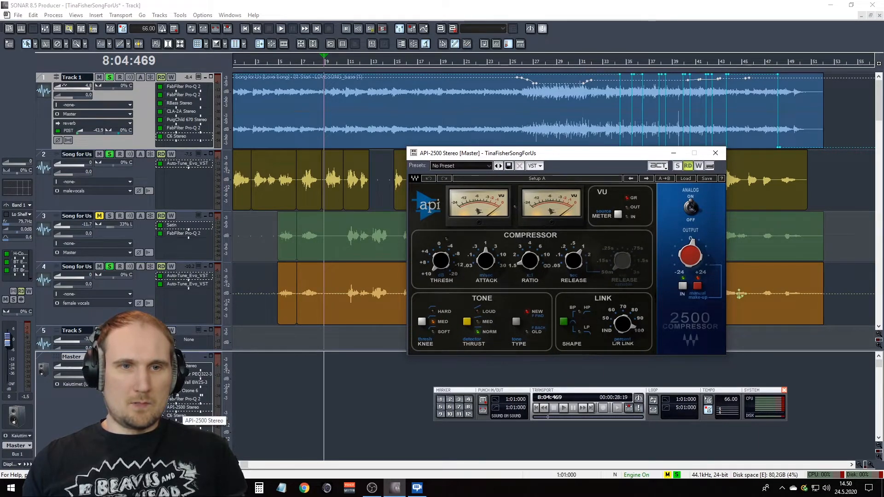
{"action": "key", "text": "space"}
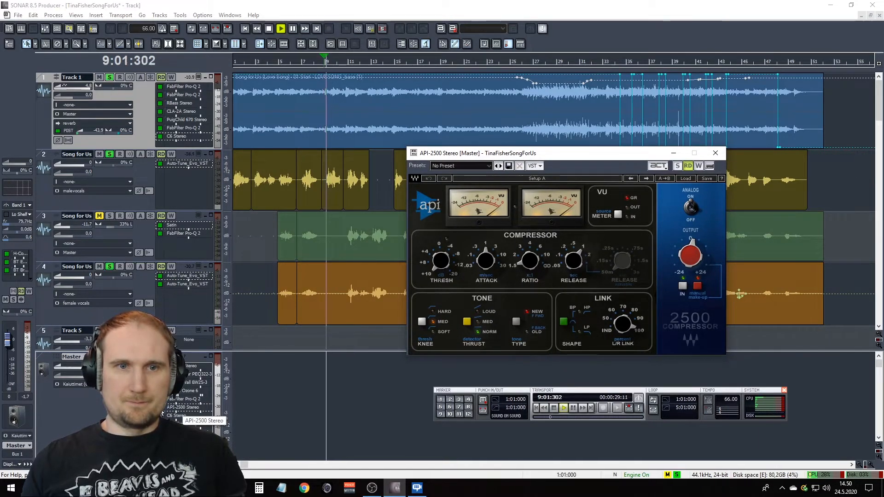
{"action": "left_click", "coordinate": [161, 414]}
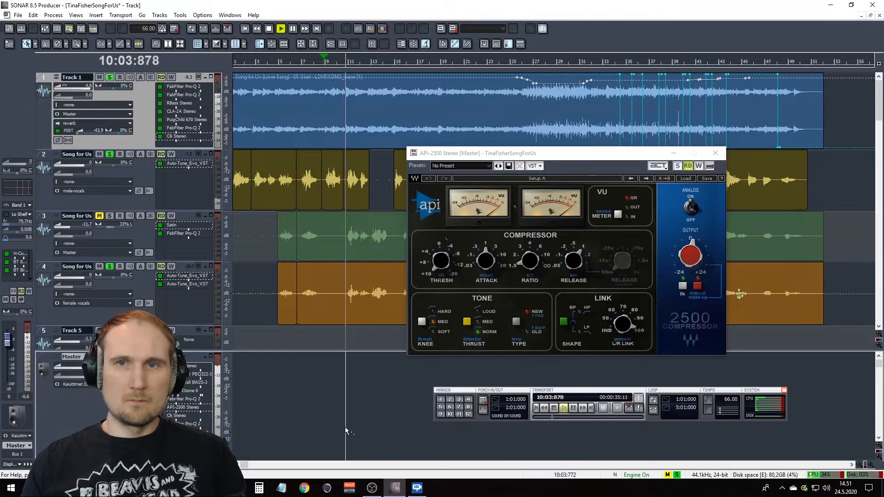
{"action": "mouse_move", "coordinate": [689, 255]}
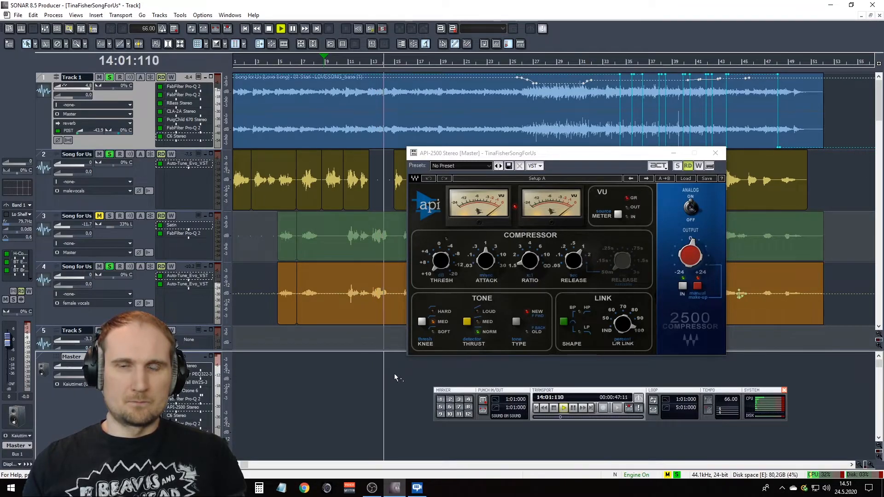
{"action": "key", "text": "space"}
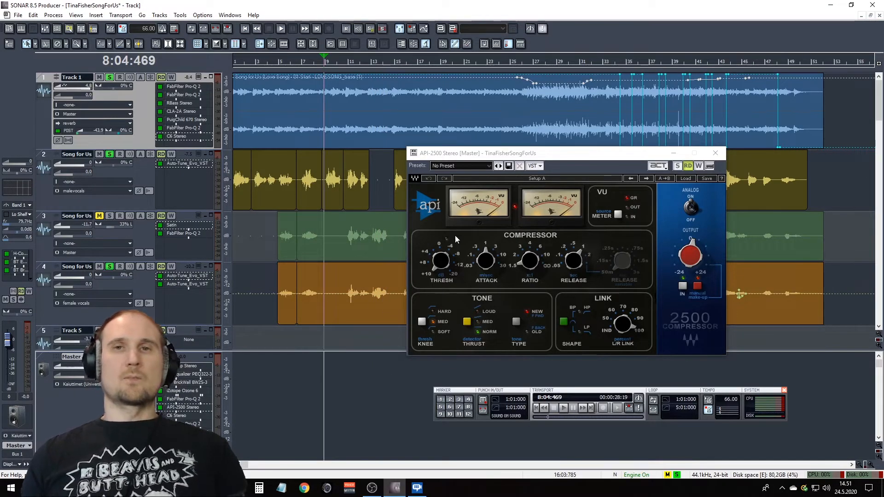
Play the song from bar 26 with the API-2500 open, close the plug-in, and replay the same section
{"action": "left_click", "coordinate": [534, 63]}
{"action": "key", "text": "space"}
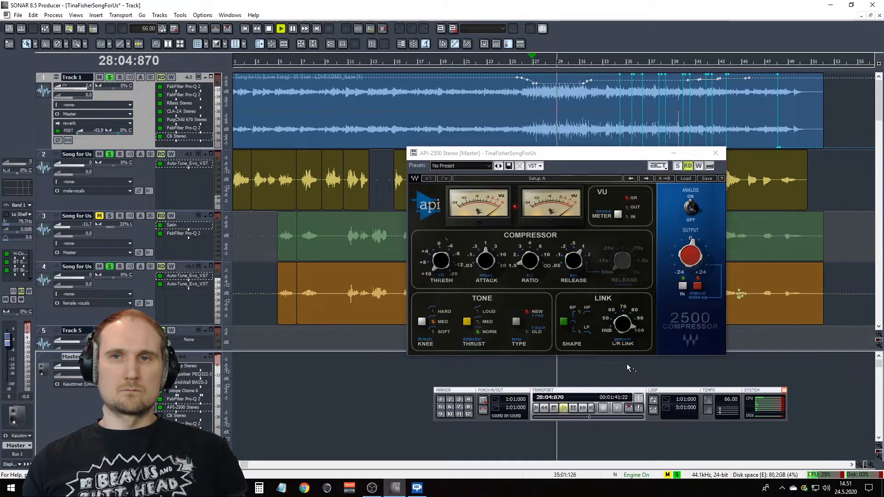
{"action": "key", "text": "space"}
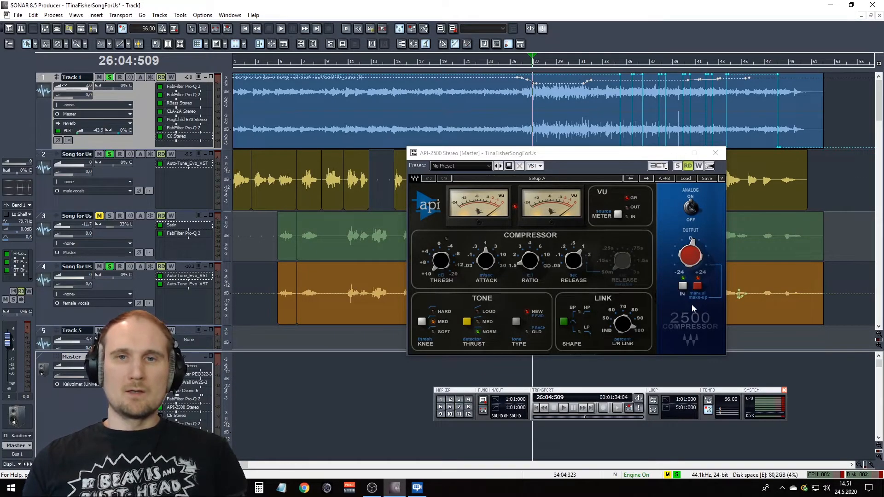
{"action": "left_click", "coordinate": [716, 153]}
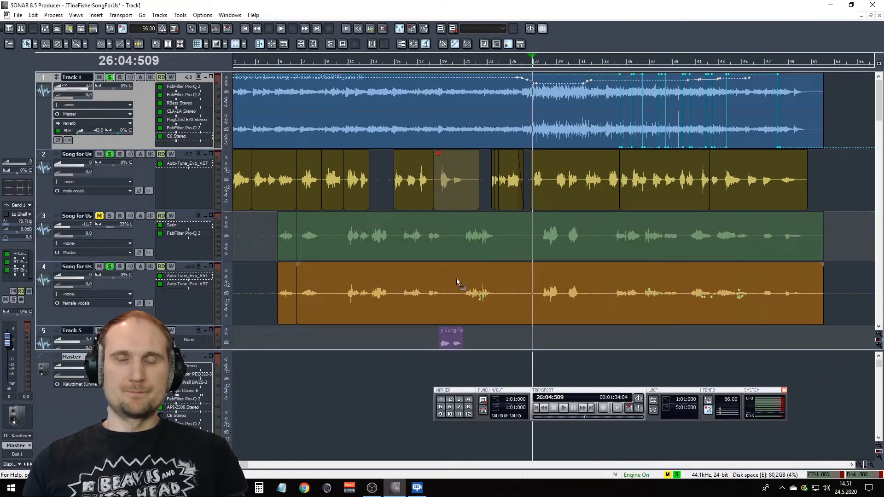
{"action": "key", "text": "space"}
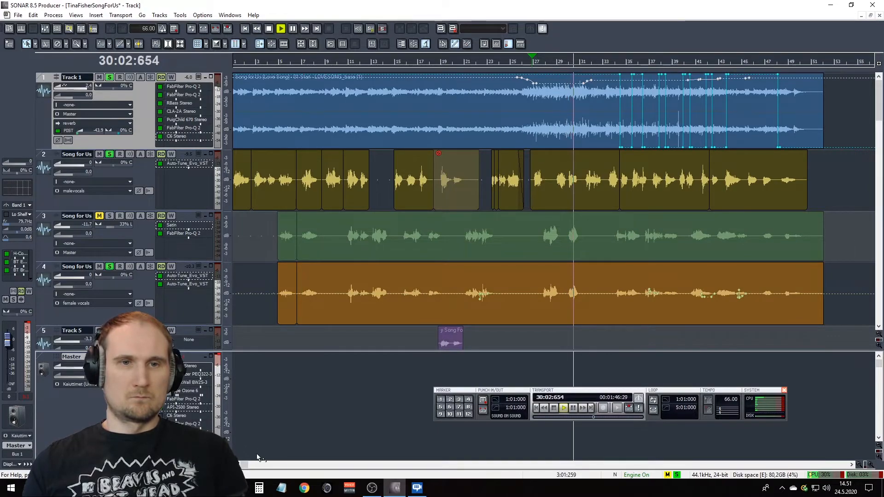
{"action": "key", "text": "space"}
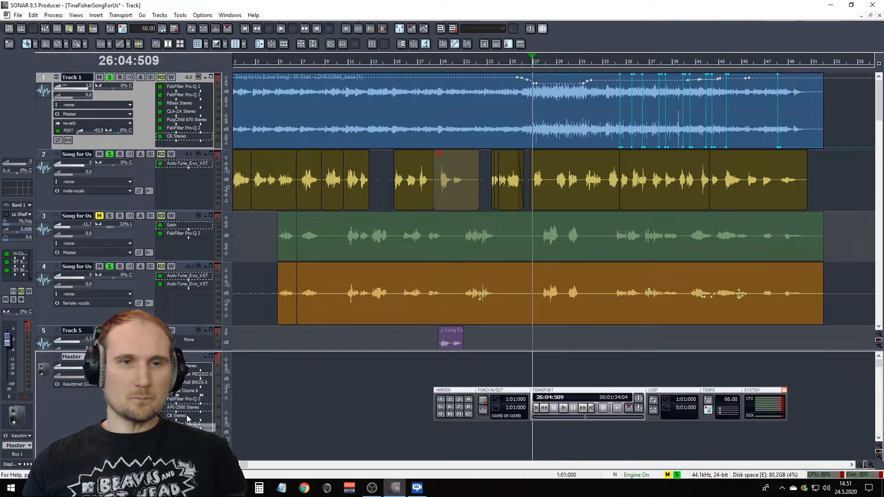
Review the Master bus's C6 Stereo multiband compressor, compare its effect while playing from bar 26, and close the plug-in
{"action": "double_click", "coordinate": [193, 415]}
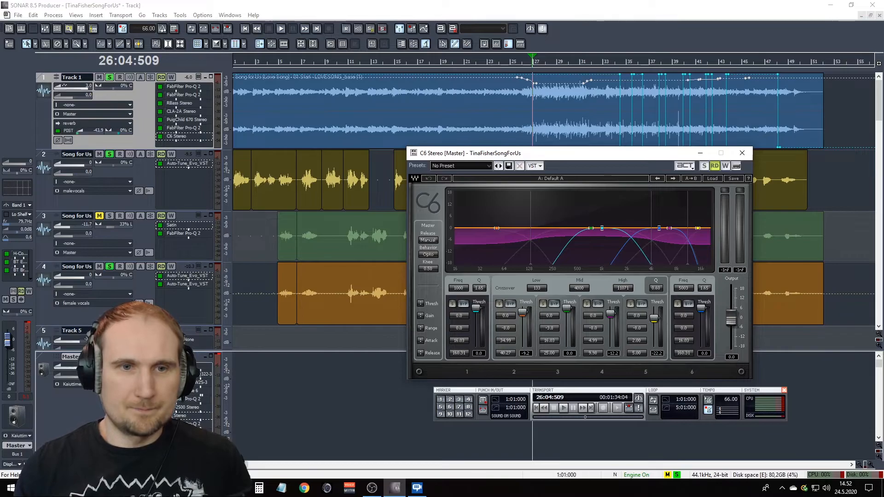
{"action": "key", "text": "space"}
{"action": "left_click", "coordinate": [160, 416]}
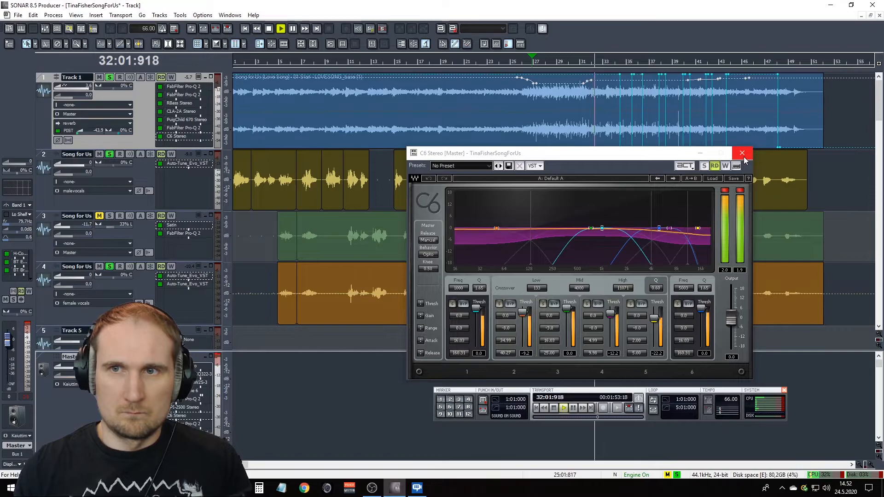
{"action": "key", "text": "space"}
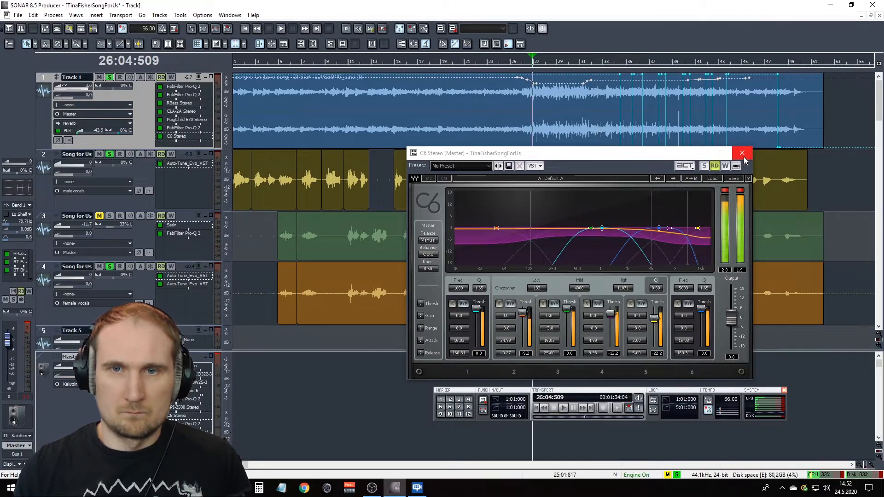
{"action": "left_click", "coordinate": [742, 154]}
Examine the EQ curve in the Master bus's FabFilter Pro-Q 2 below the C6, close it, and play from bar 26
{"action": "double_click", "coordinate": [193, 424]}
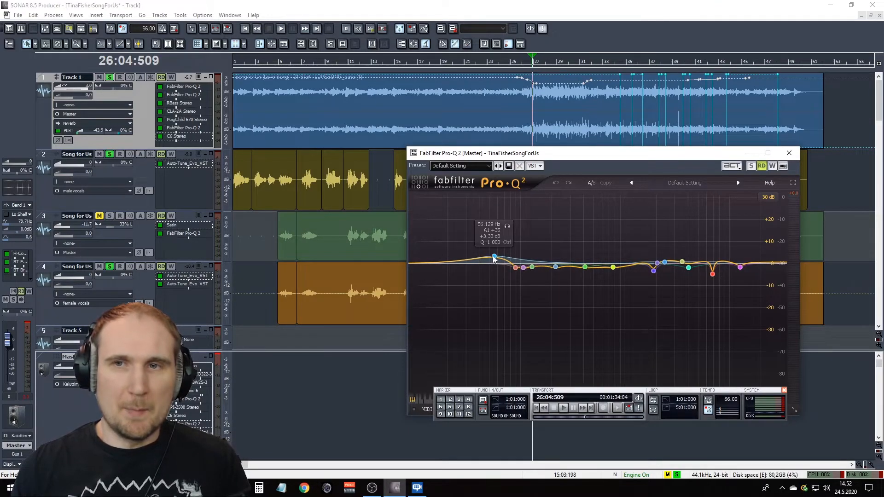
{"action": "left_click", "coordinate": [789, 153]}
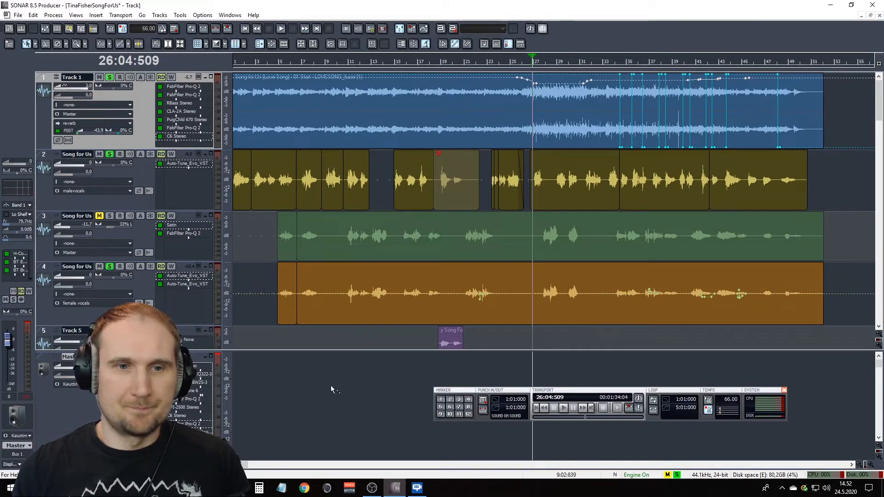
{"action": "key", "text": "space"}
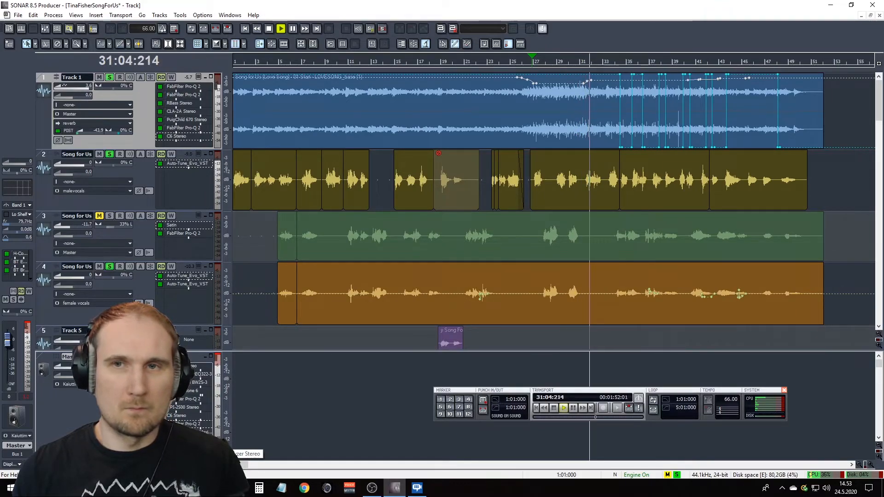
{"action": "key", "text": "space"}
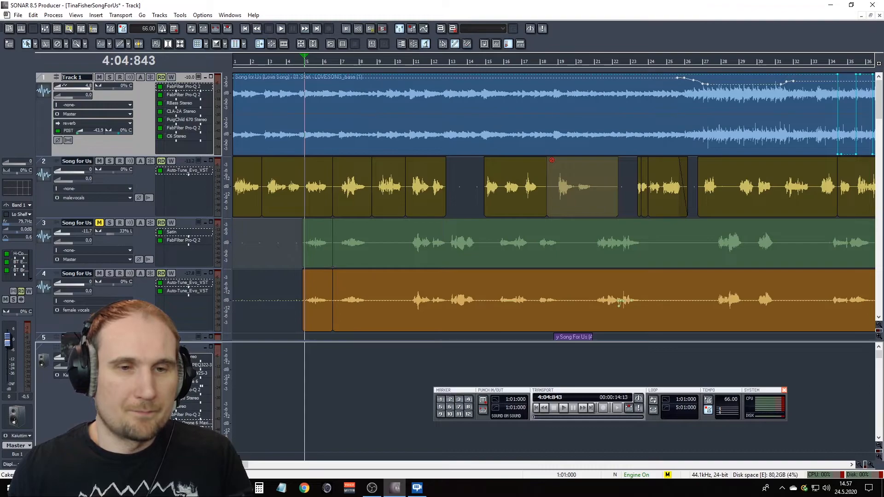
Review the Master bus's Ozone 6 Maximizer threshold and ceiling while playing from bar 4, and close the plug-in
{"action": "double_click", "coordinate": [198, 423]}
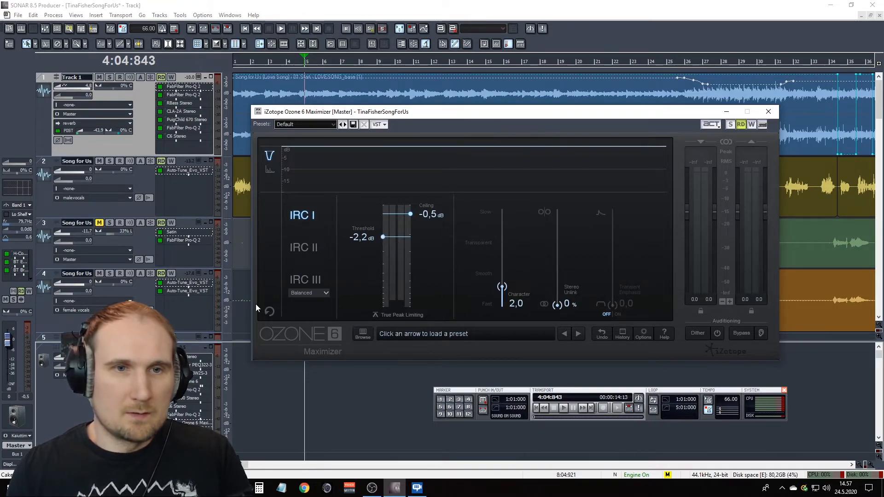
{"action": "key", "text": "space"}
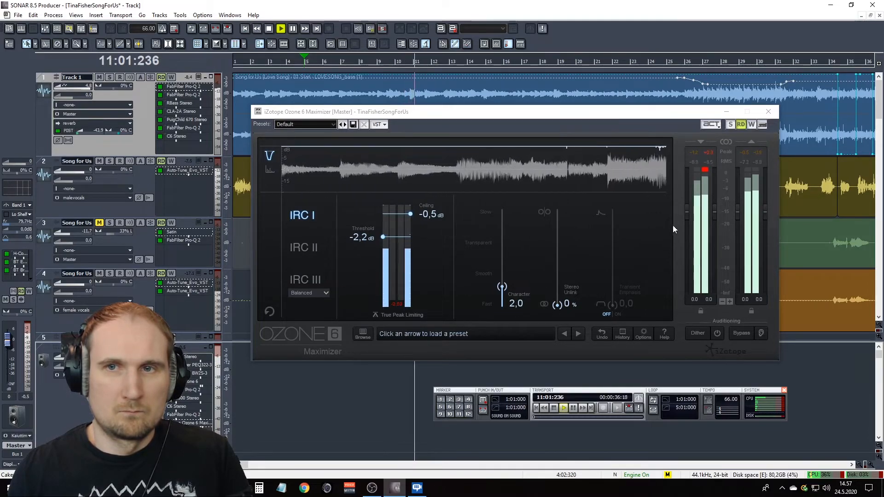
{"action": "left_click", "coordinate": [770, 111]}
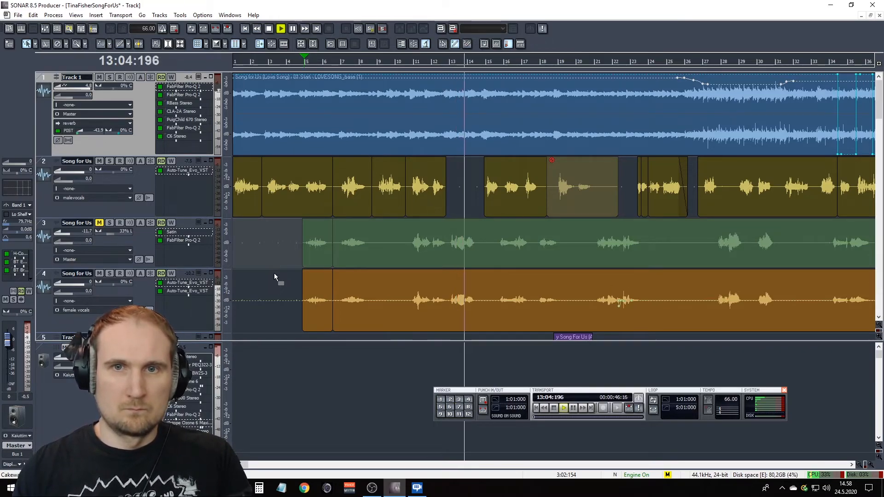
Reduce Track 1's height slightly, and examine the Master bus's PAZ Analyzer during playback before closing it
{"action": "scroll", "coordinate": [274, 272], "scroll_direction": "down", "scroll_amount": 3}
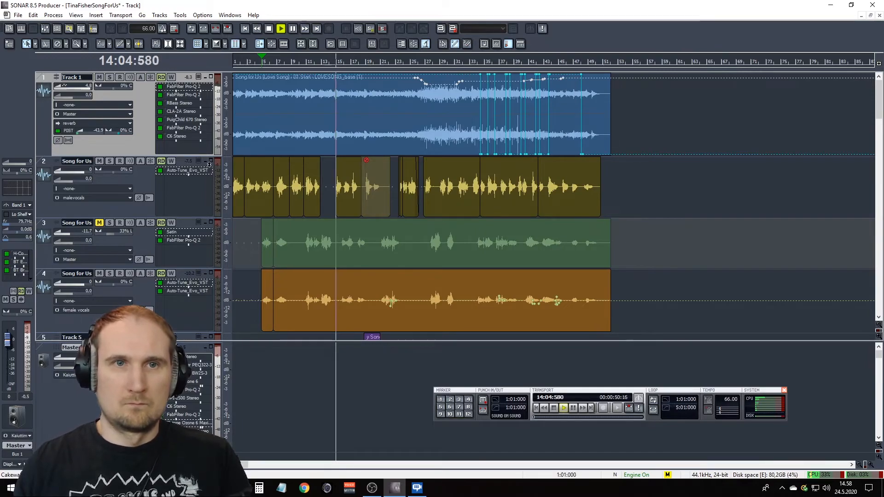
{"action": "left_click_drag", "start_coordinate": [192, 155], "coordinate": [192, 142]}
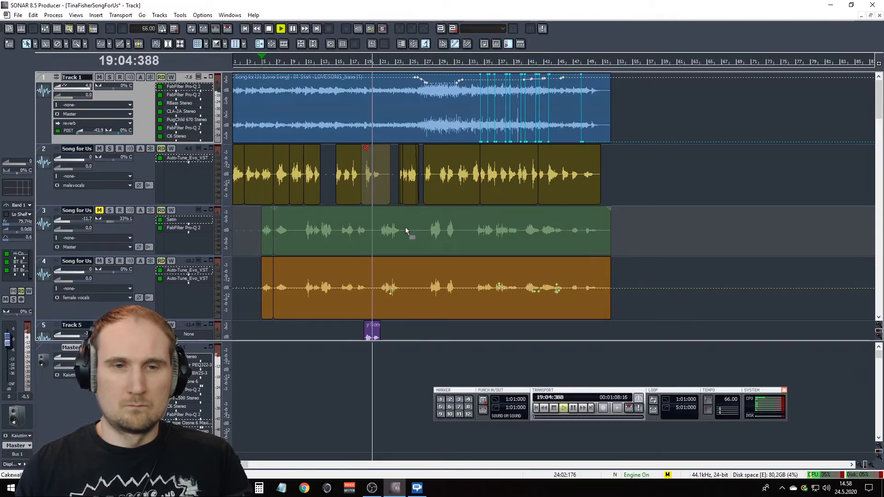
{"action": "double_click", "coordinate": [202, 432]}
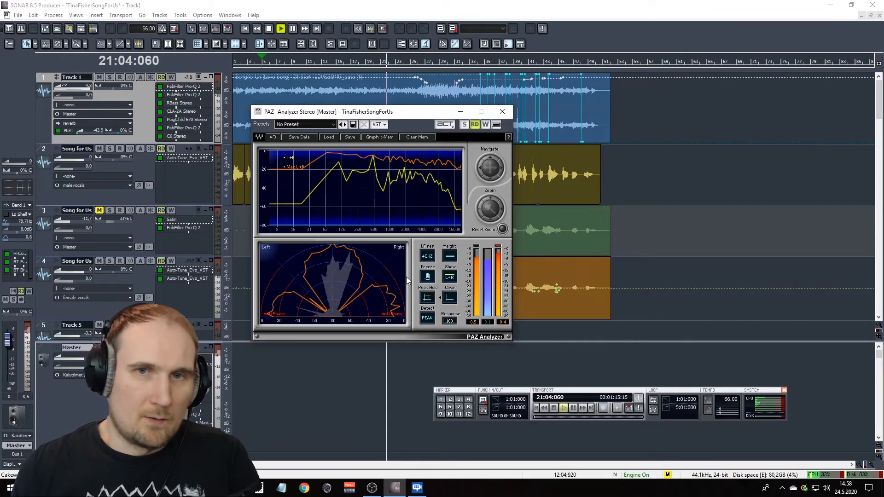
{"action": "key", "text": "space"}
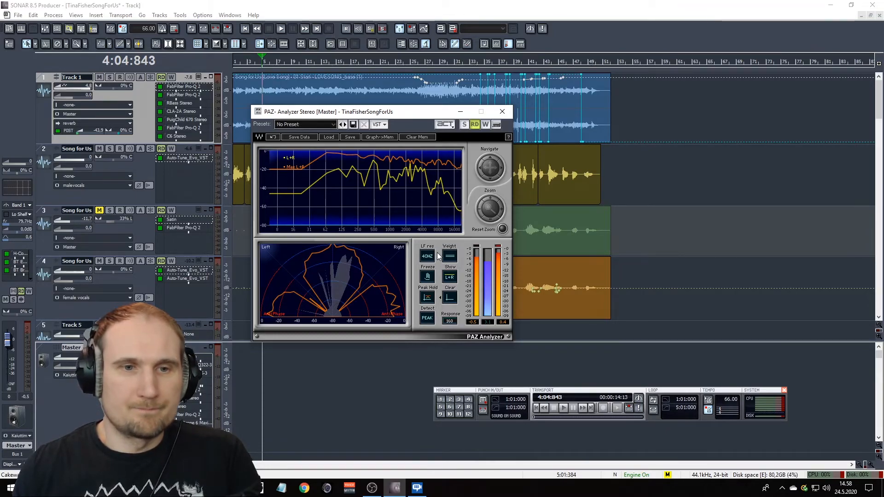
{"action": "key", "text": "alt+F4"}
Play the song briefly from bar 4, and play the louder section from bar 26 through the full Master chain
{"action": "key", "text": "space"}
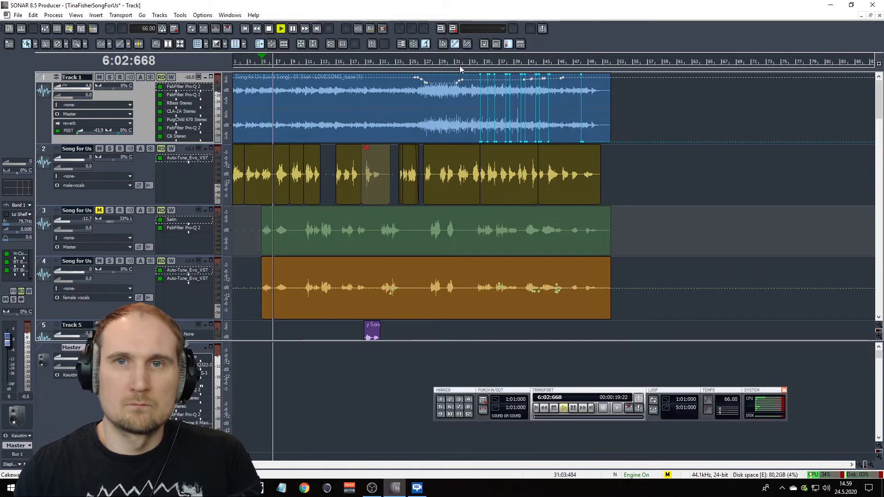
{"action": "key", "text": "space"}
{"action": "left_click", "coordinate": [425, 63]}
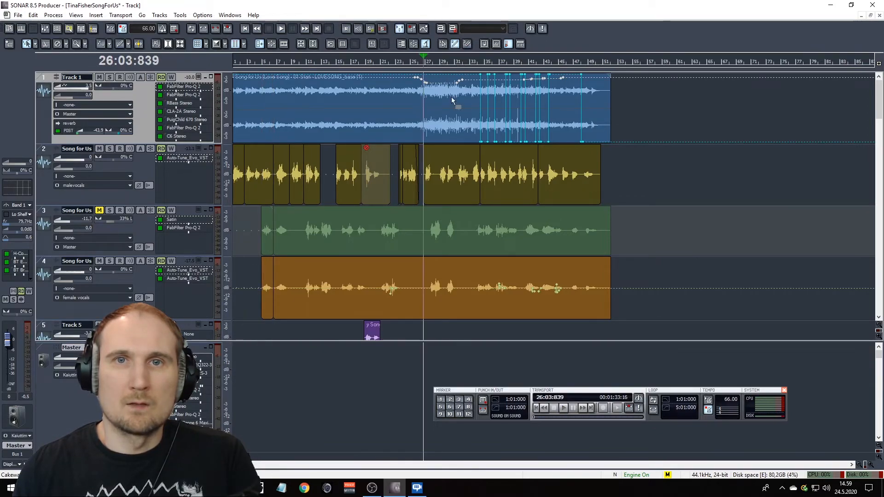
{"action": "key", "text": "space"}
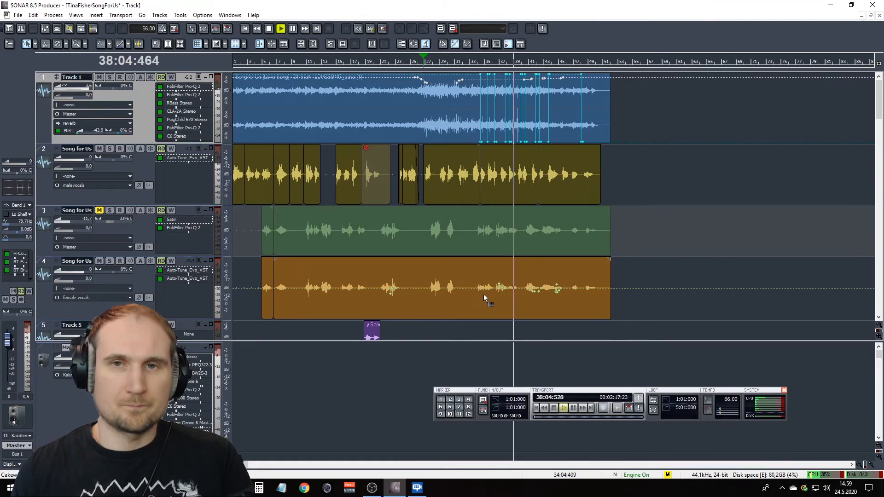
{"action": "key", "text": "space"}
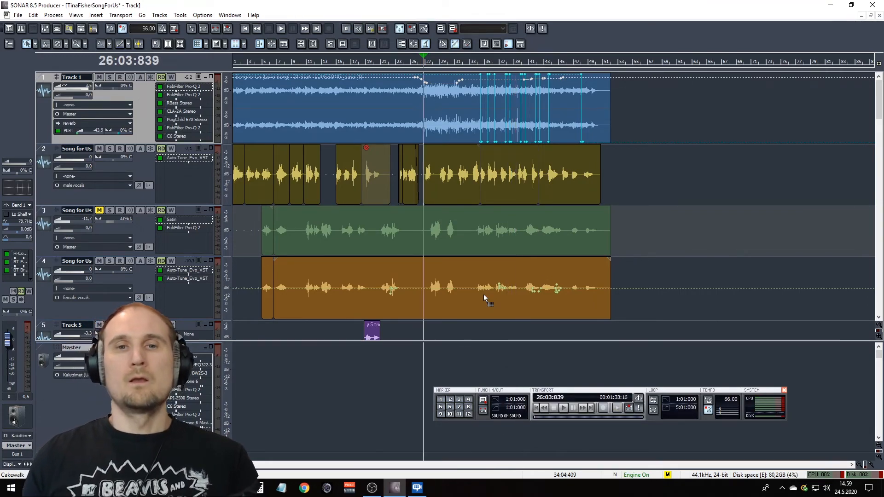